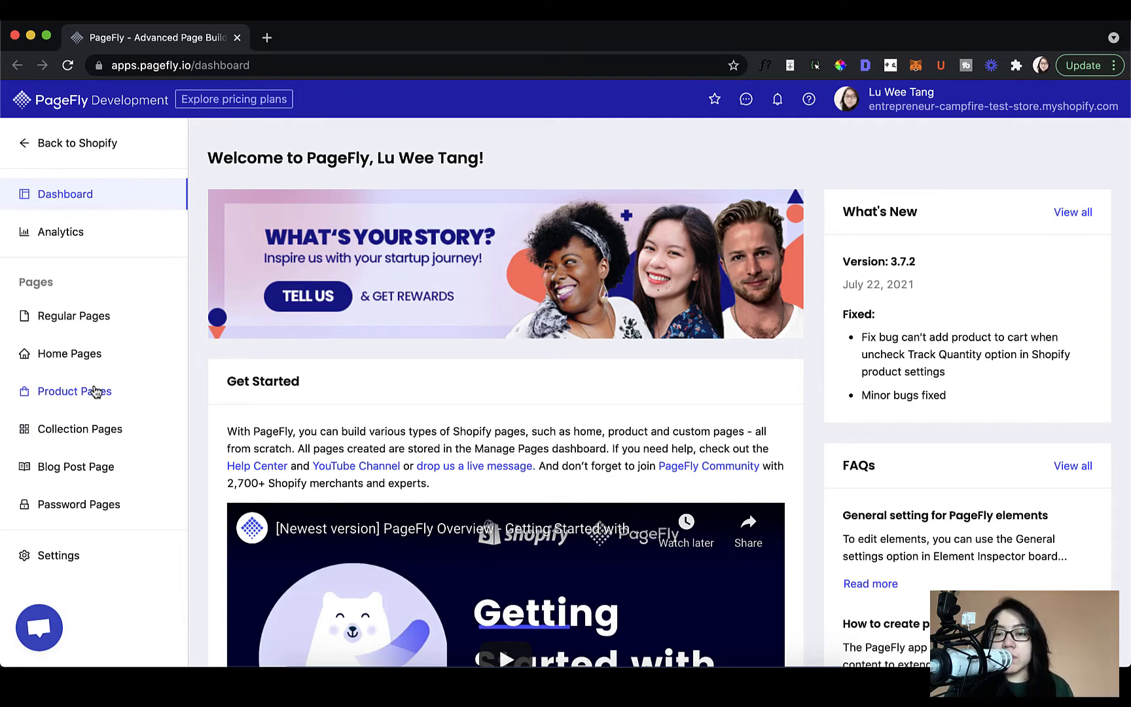
# Go to the collection pages, start a new page from templates and filter the templates by Collection Page.
pyautogui.click(106, 431)
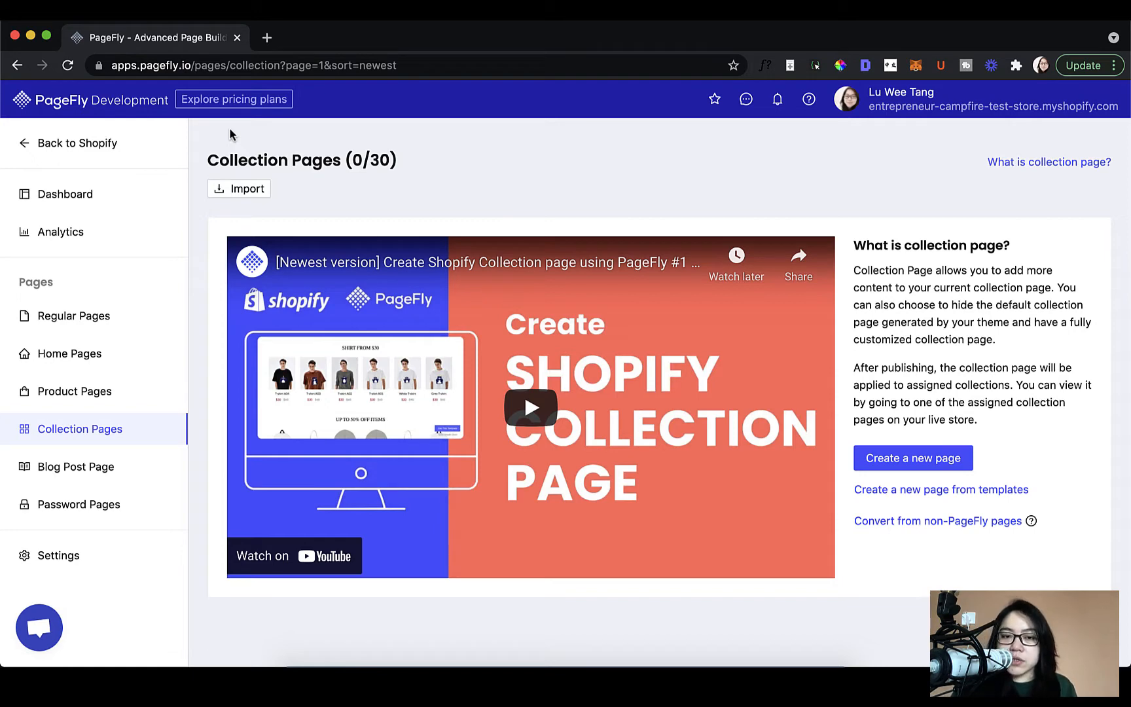
pyautogui.click(937, 491)
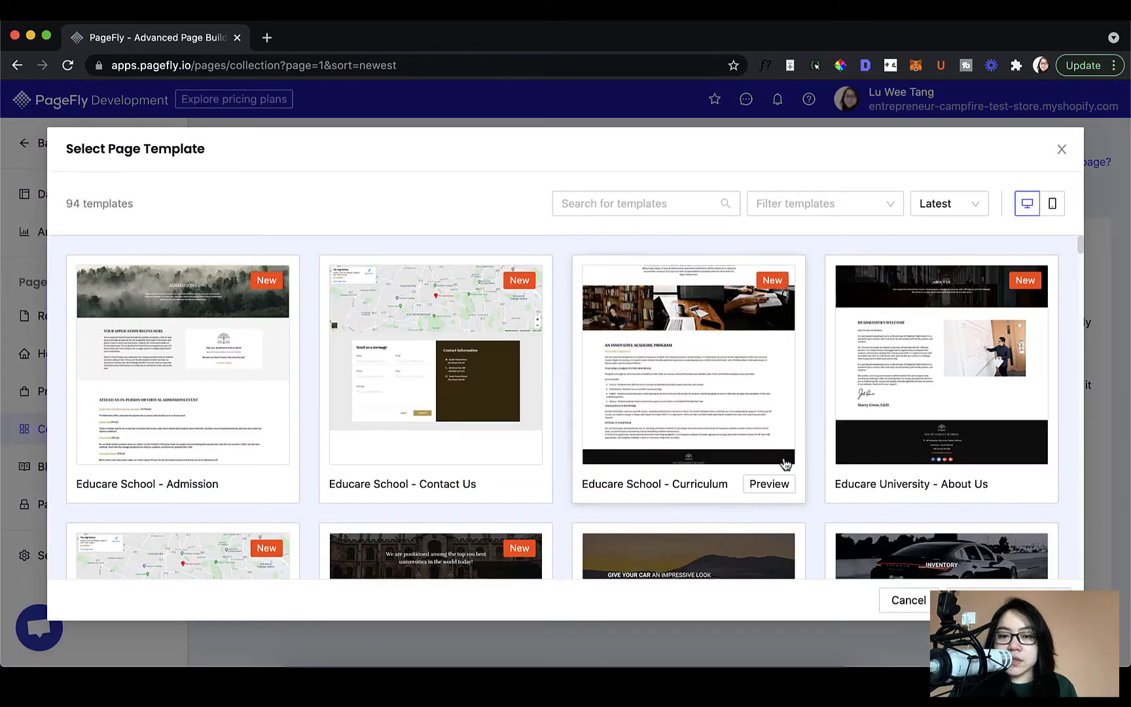
pyautogui.scroll(-15, 786, 463)
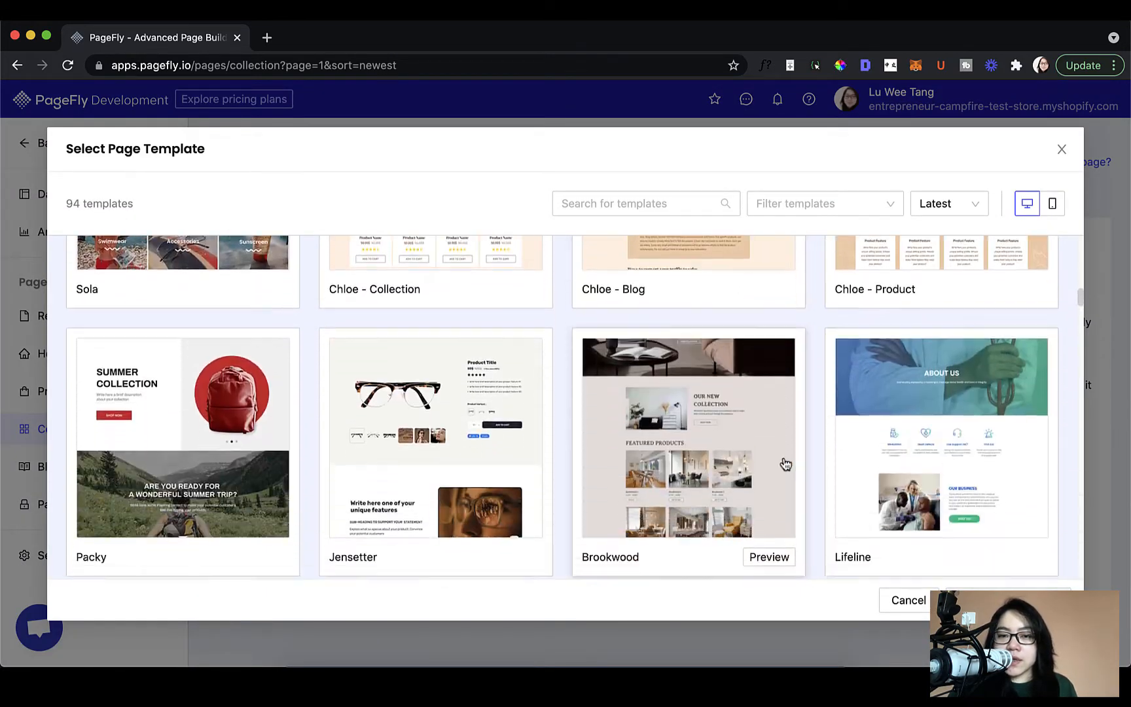
pyautogui.scroll(-10, 786, 463)
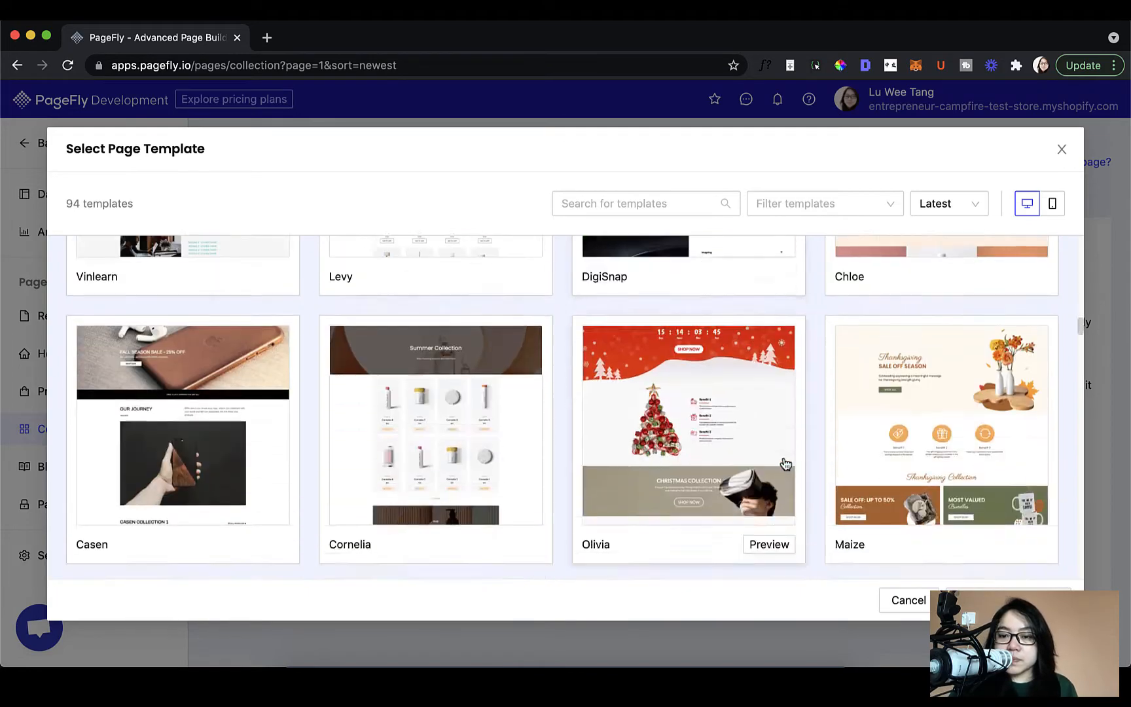
pyautogui.scroll(20, 785, 463)
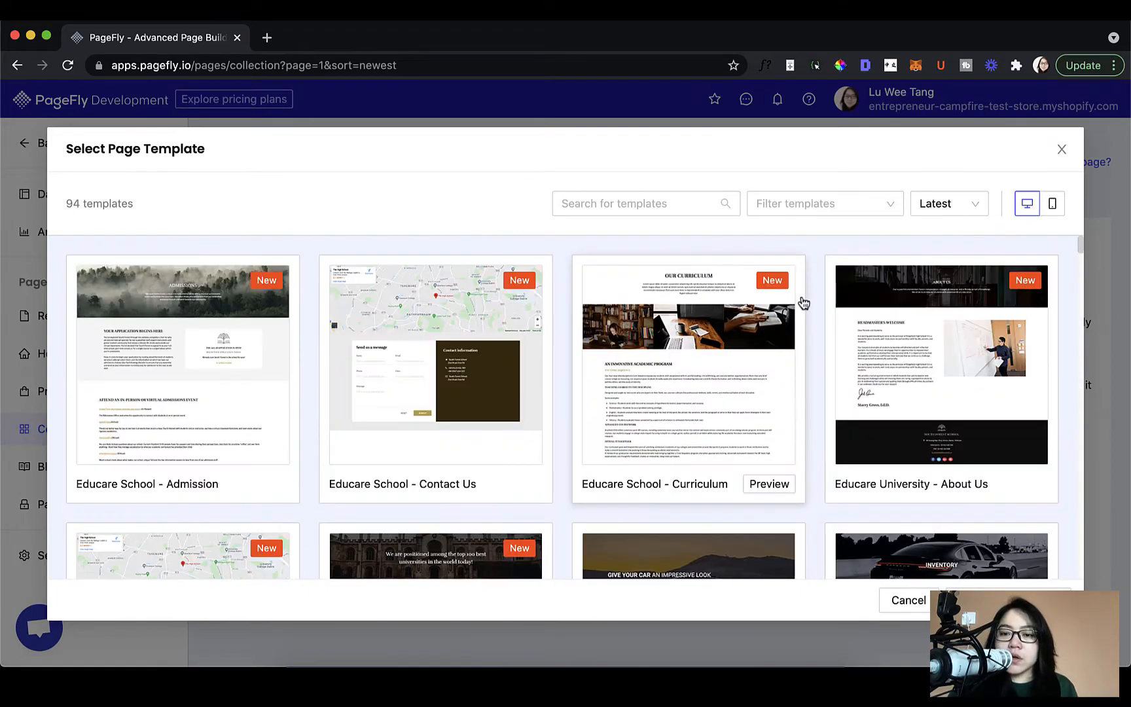
pyautogui.click(805, 204)
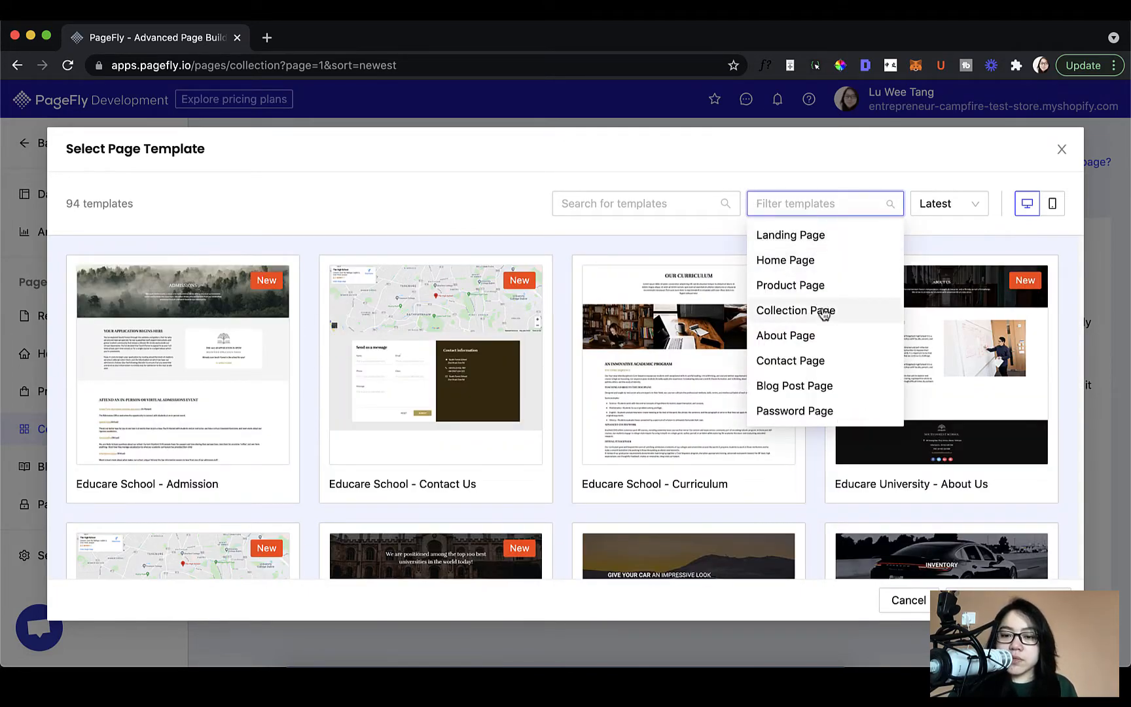
pyautogui.click(824, 313)
pyautogui.click(898, 158)
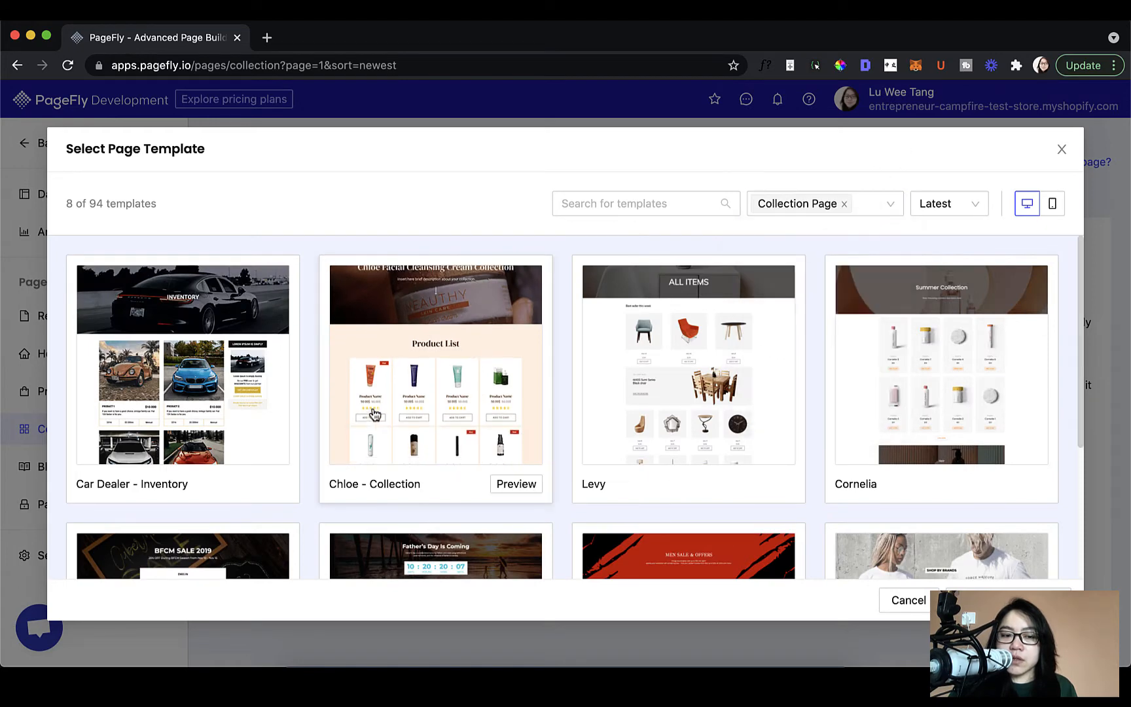
# Look through the collection page templates, from Car Dealer - Inventory to Lista, and leave the template selection without choosing one.
pyautogui.scroll(-3, 883, 404)
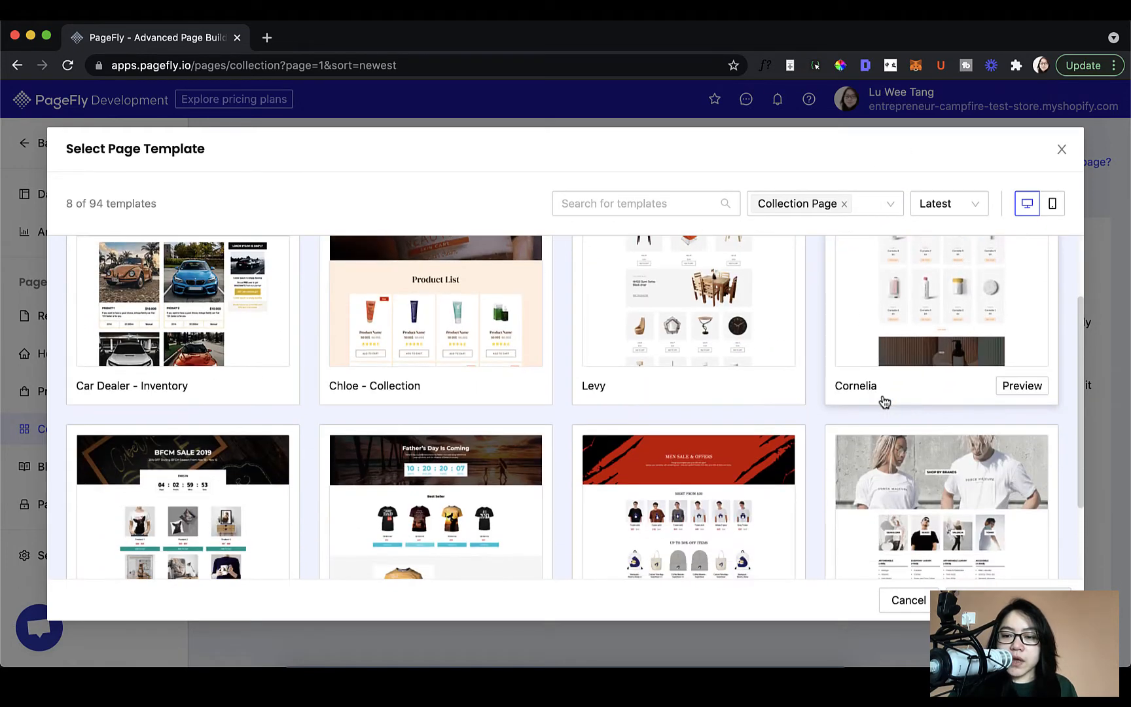
pyautogui.scroll(-3, 962, 471)
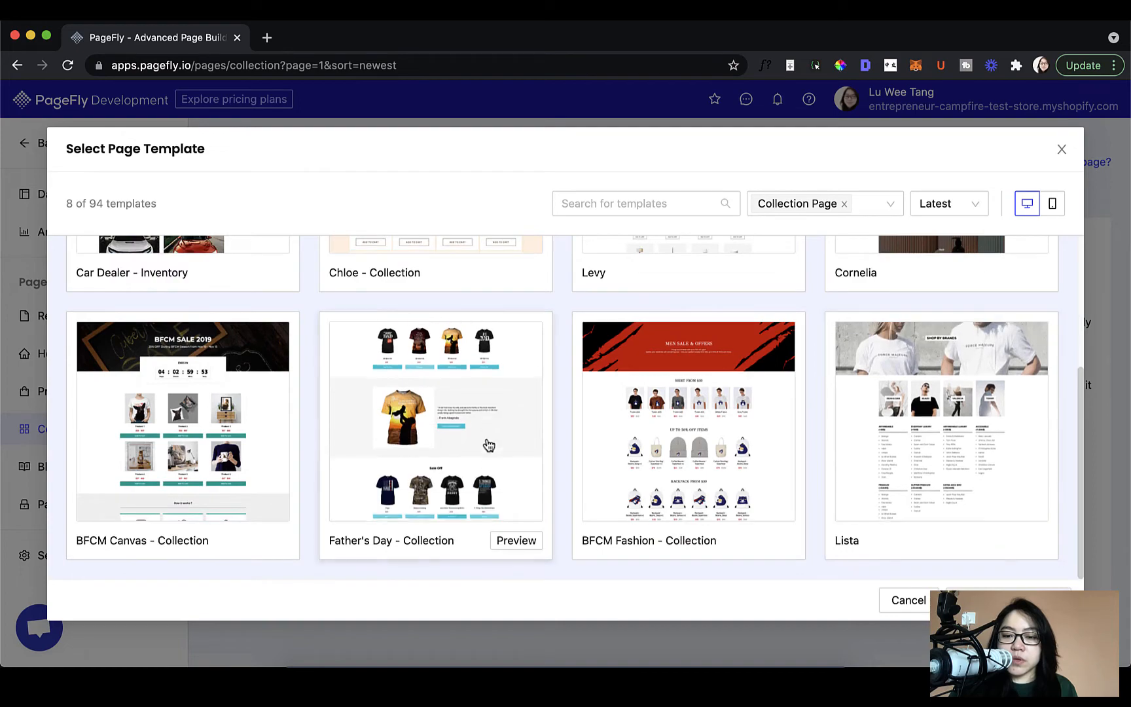
pyautogui.scroll(6, 488, 445)
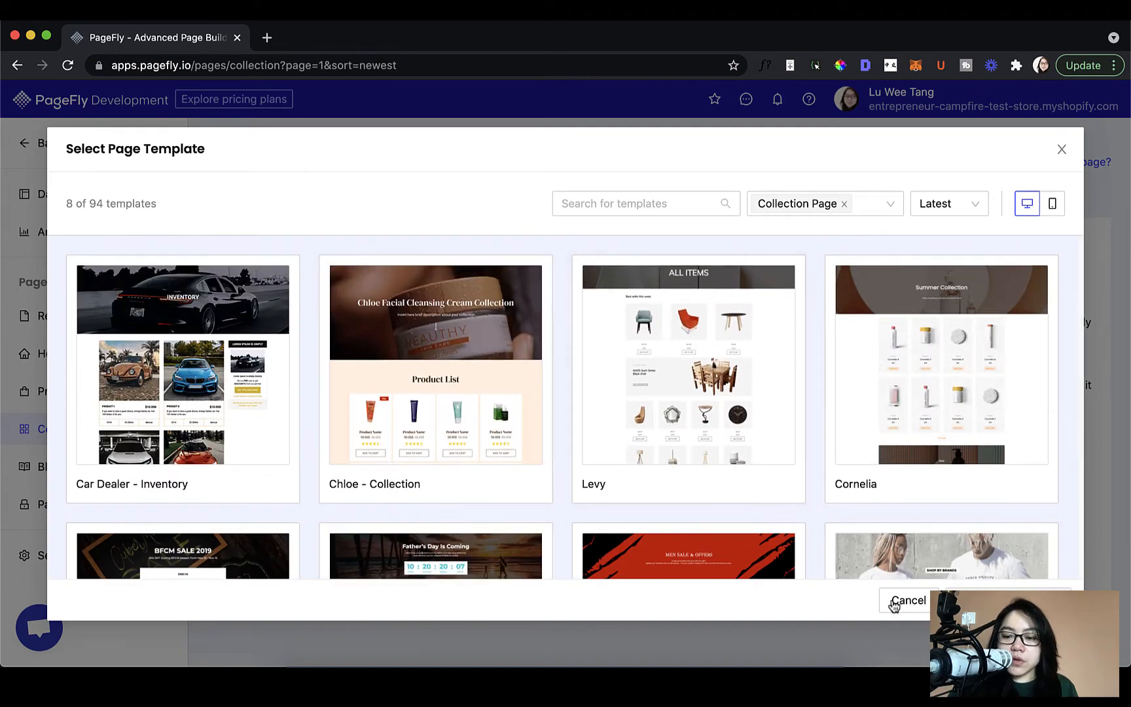
pyautogui.click(894, 602)
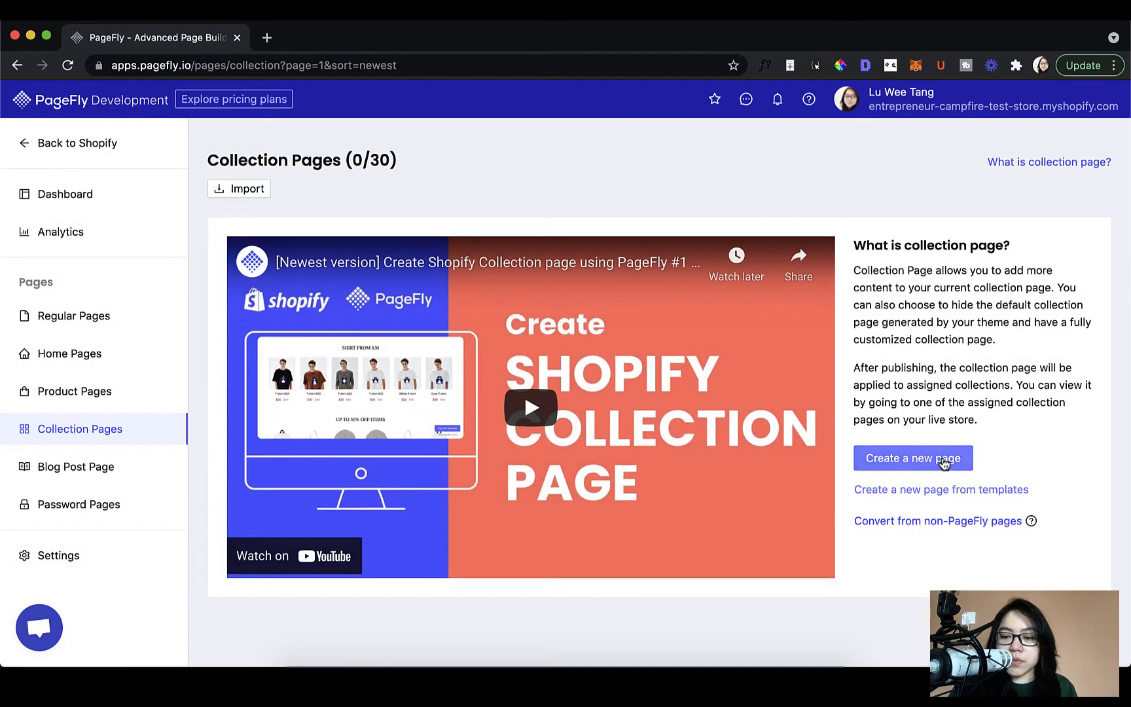
# Create a new blank collection page and title it "Shirts Collection".
pyautogui.click(943, 462)
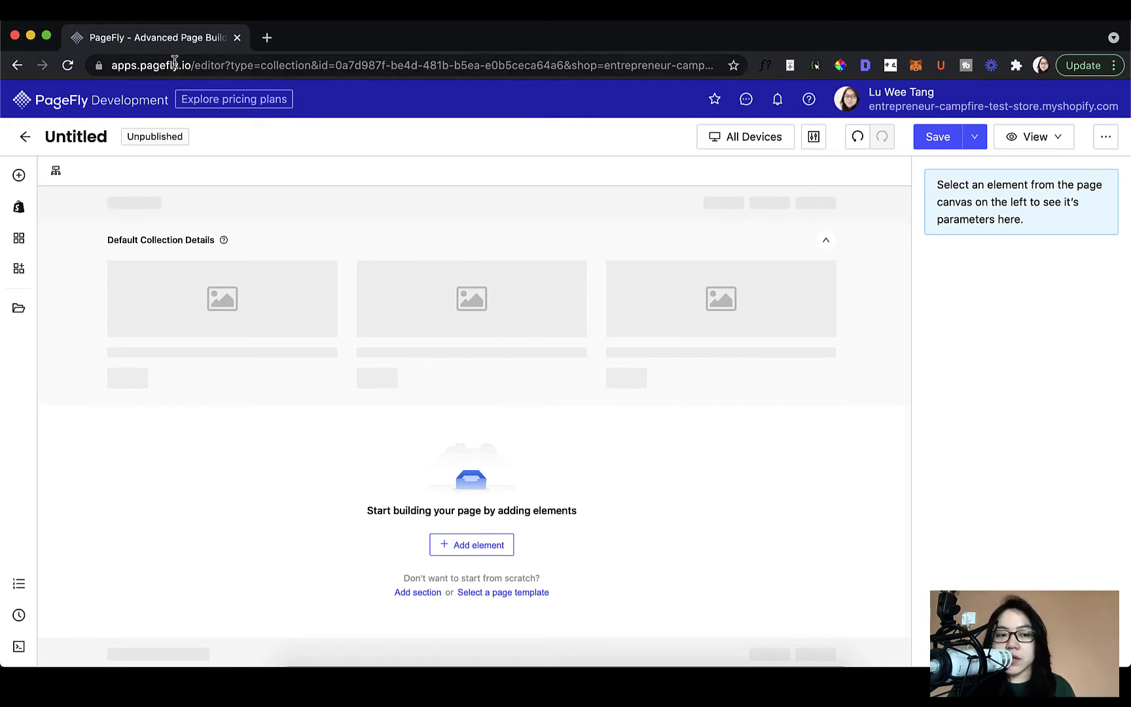
pyautogui.click(103, 139)
pyautogui.write('Shirt')
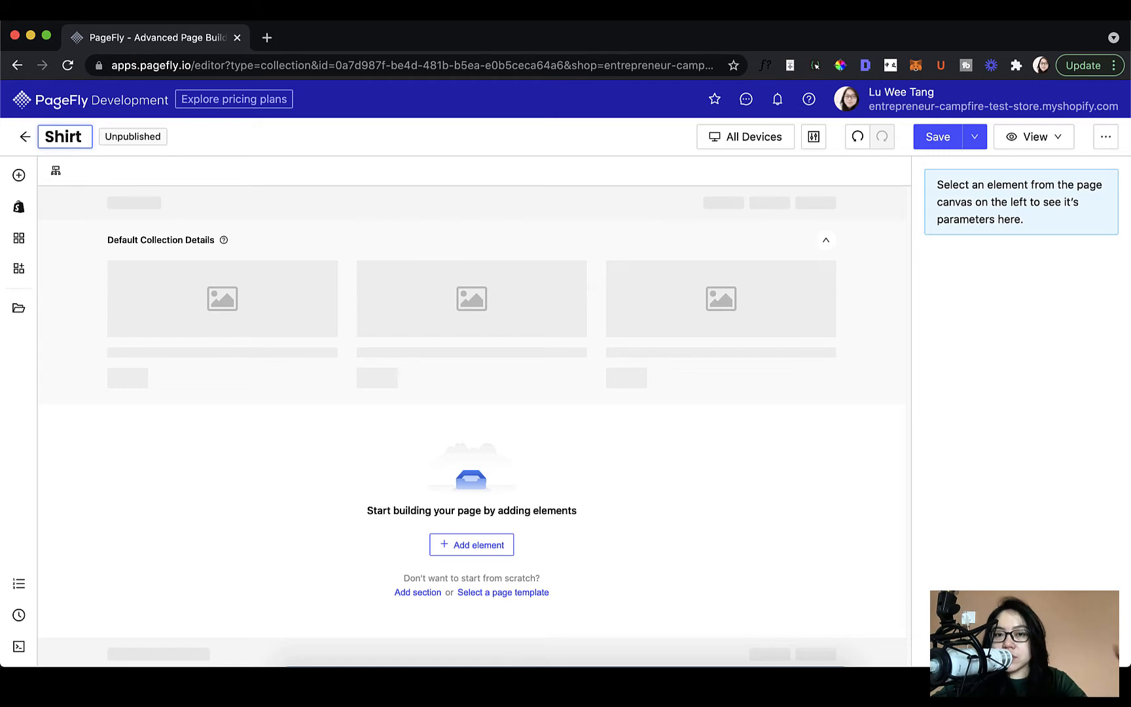
pyautogui.write(' s Collection')
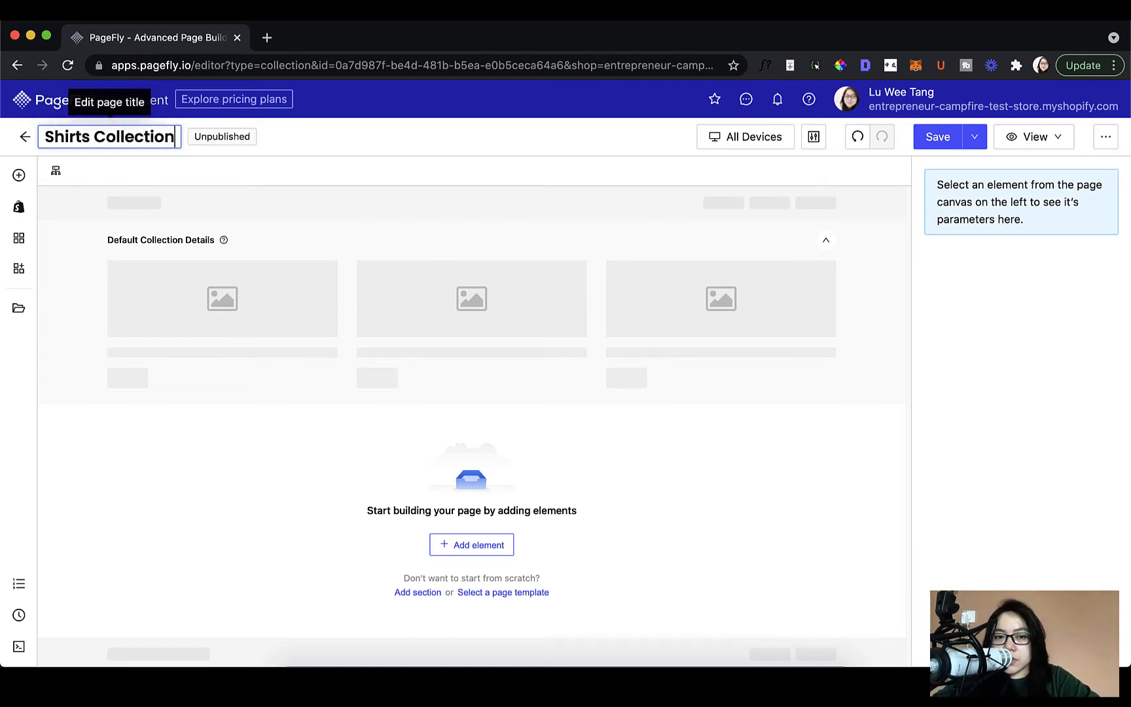
pyautogui.press('Return')
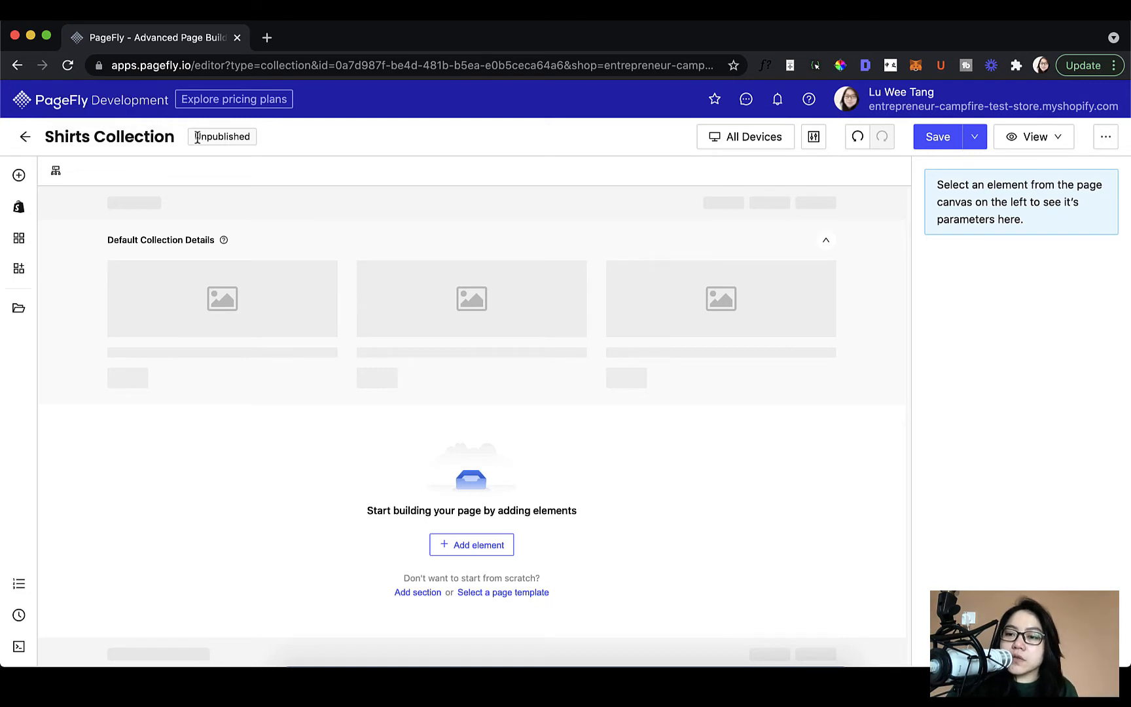
# Open the page settings at the page type and page assignment options.
pyautogui.click(1106, 140)
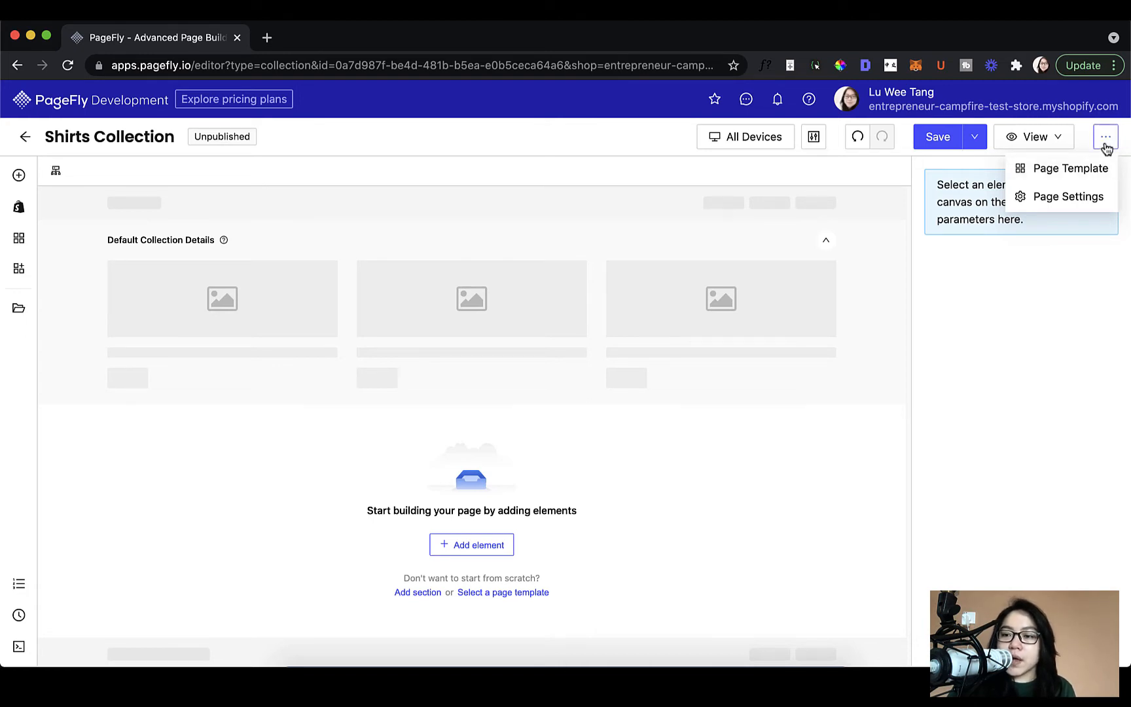
pyautogui.click(1106, 140)
pyautogui.click(1106, 141)
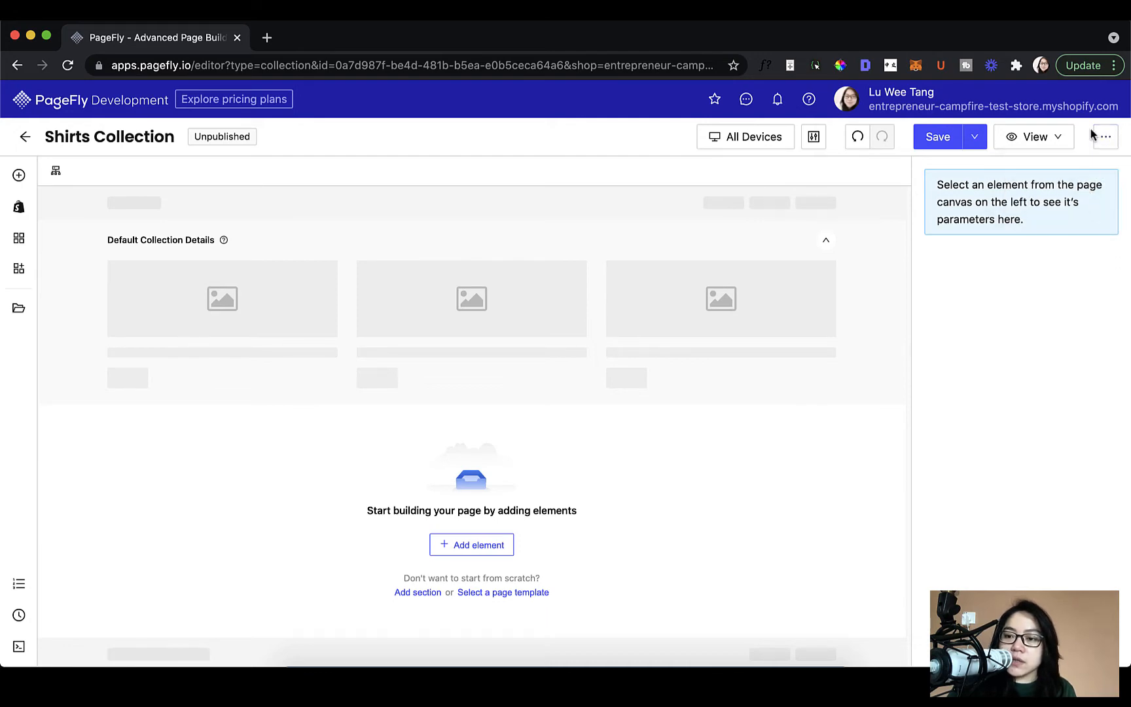
pyautogui.moveTo(1100, 147)
pyautogui.click(1081, 195)
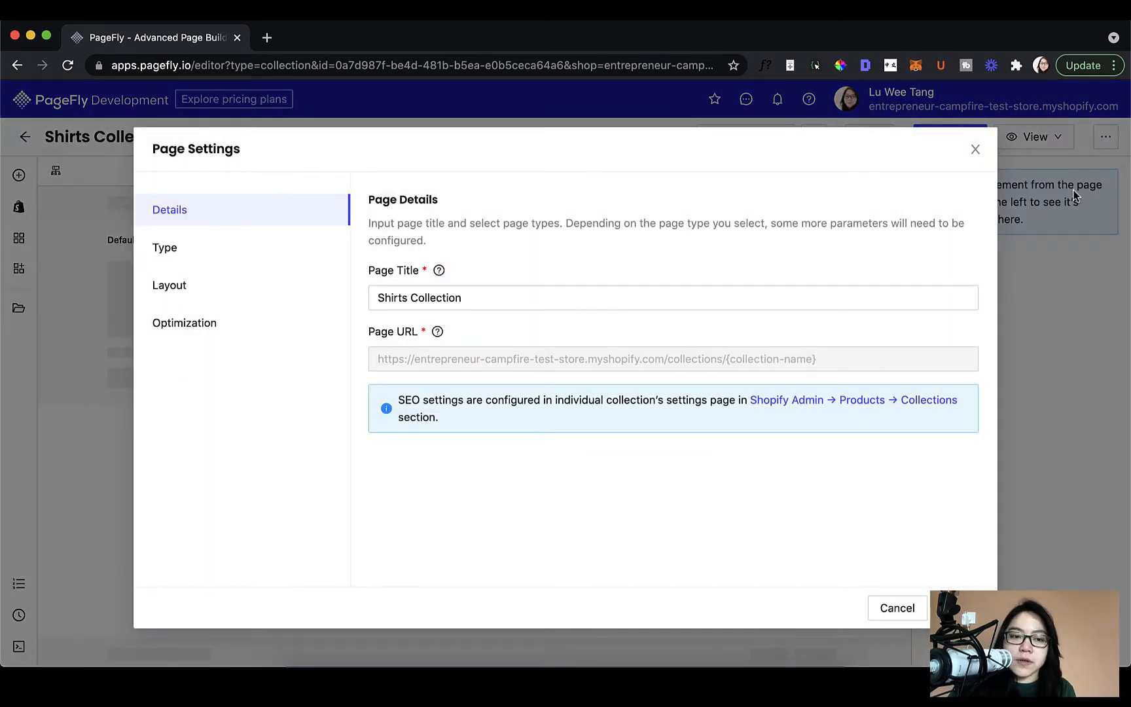
pyautogui.click(210, 248)
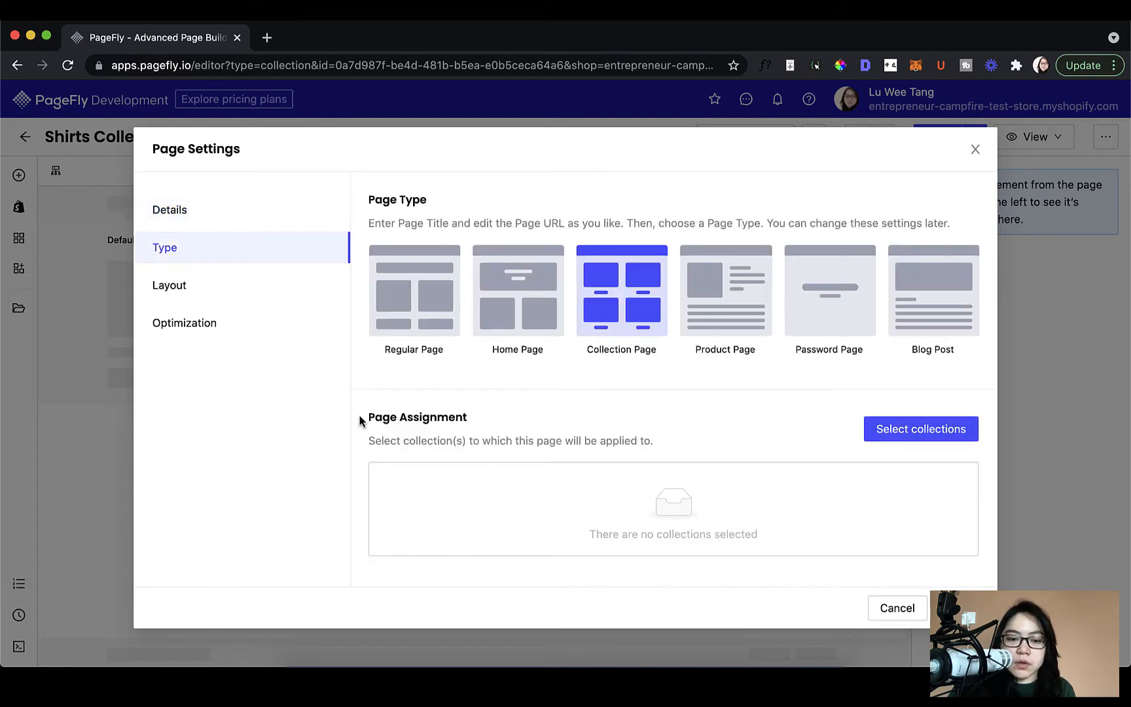
pyautogui.moveTo(367, 417); pyautogui.dragTo(472, 419)
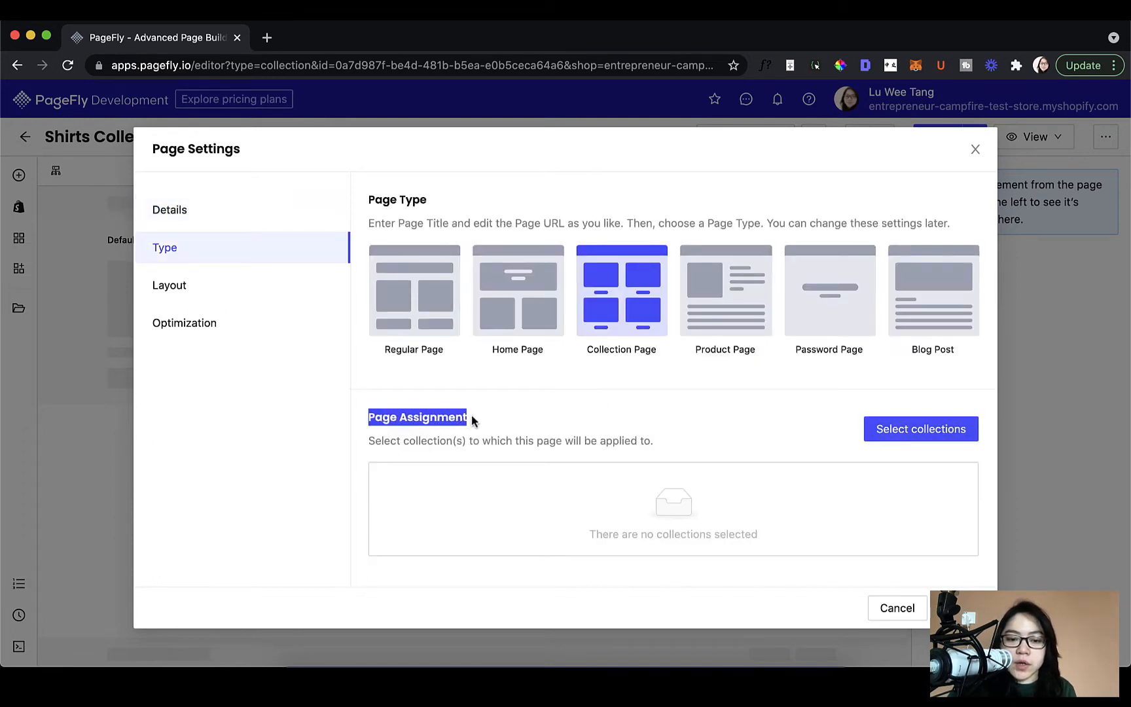
pyautogui.click(477, 419)
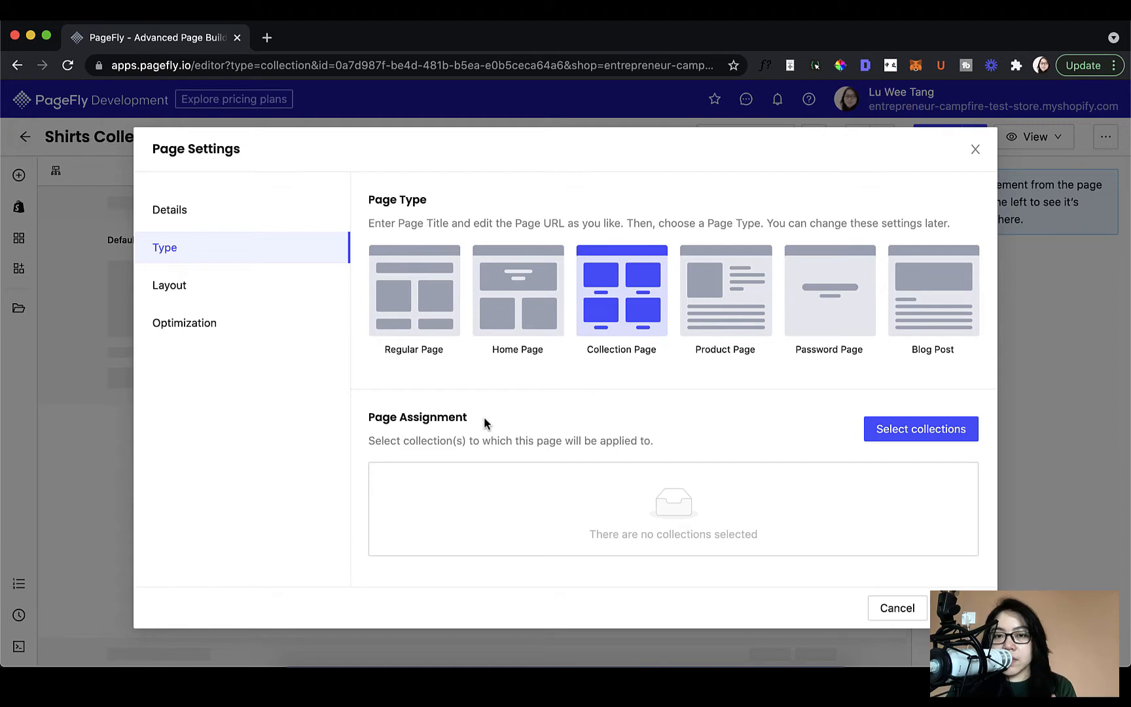
# Assign the page to the Shirts collection, save the assignment and close the page settings.
pyautogui.click(916, 429)
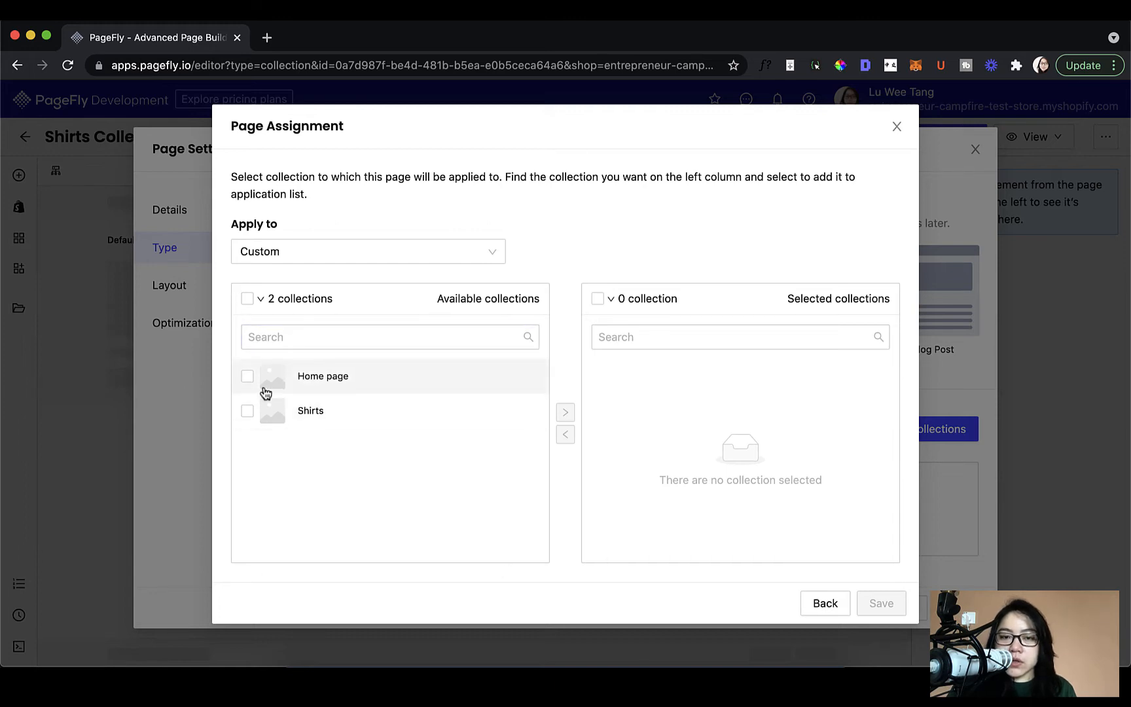
pyautogui.click(306, 409)
pyautogui.click(566, 413)
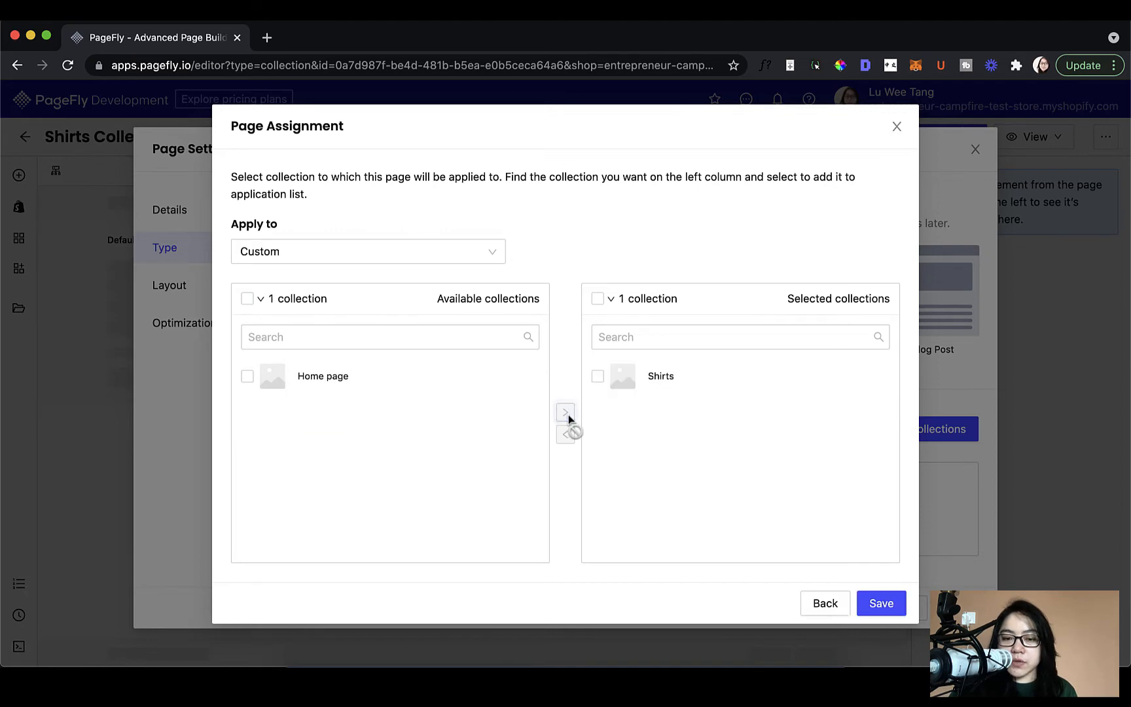
pyautogui.click(630, 379)
pyautogui.click(881, 603)
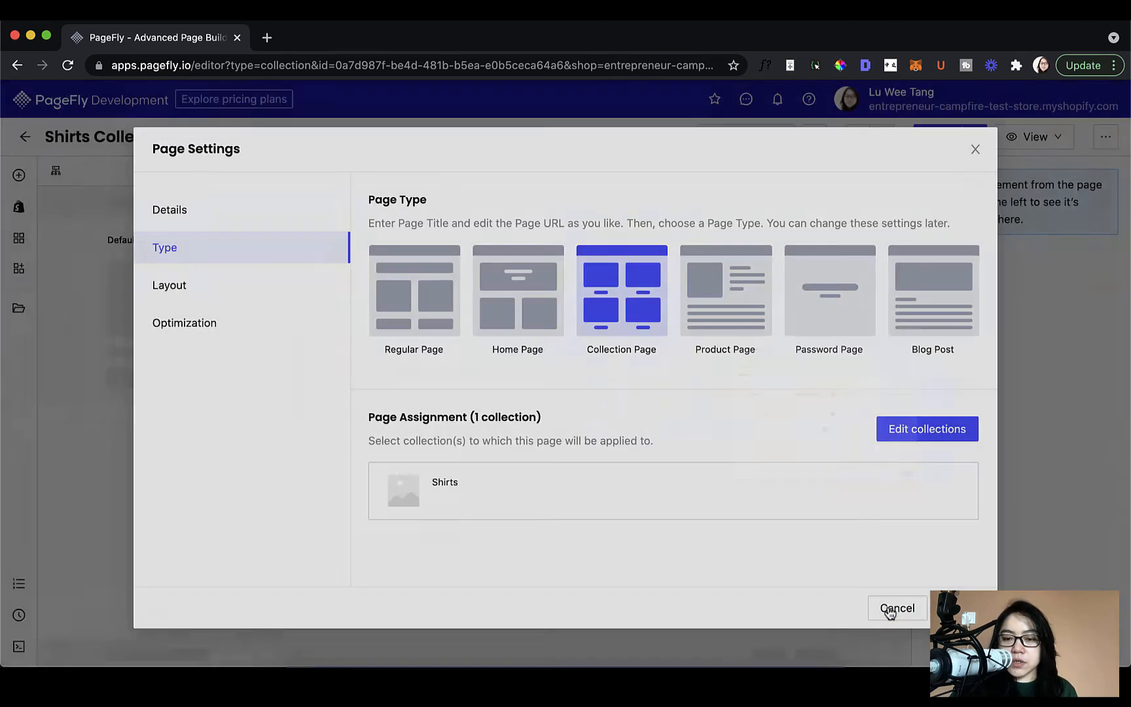
pyautogui.click(892, 609)
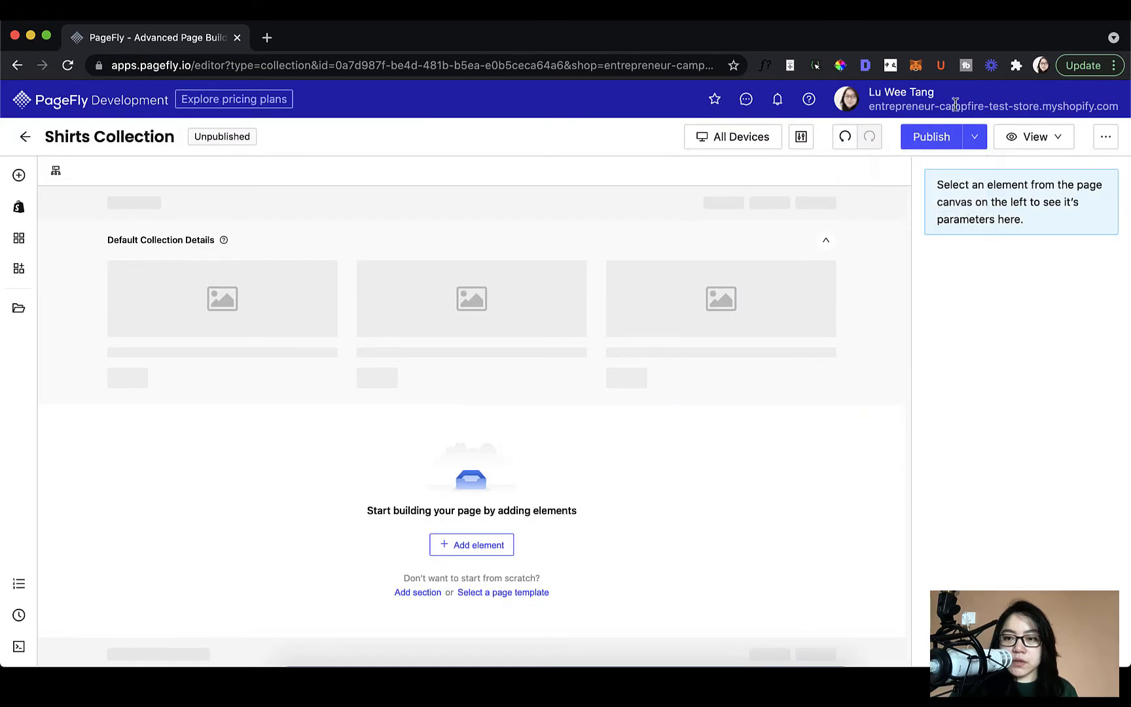
# Go through the publishing details and Shirts assignment, and save the page with the save reminder turned off.
pyautogui.click(932, 136)
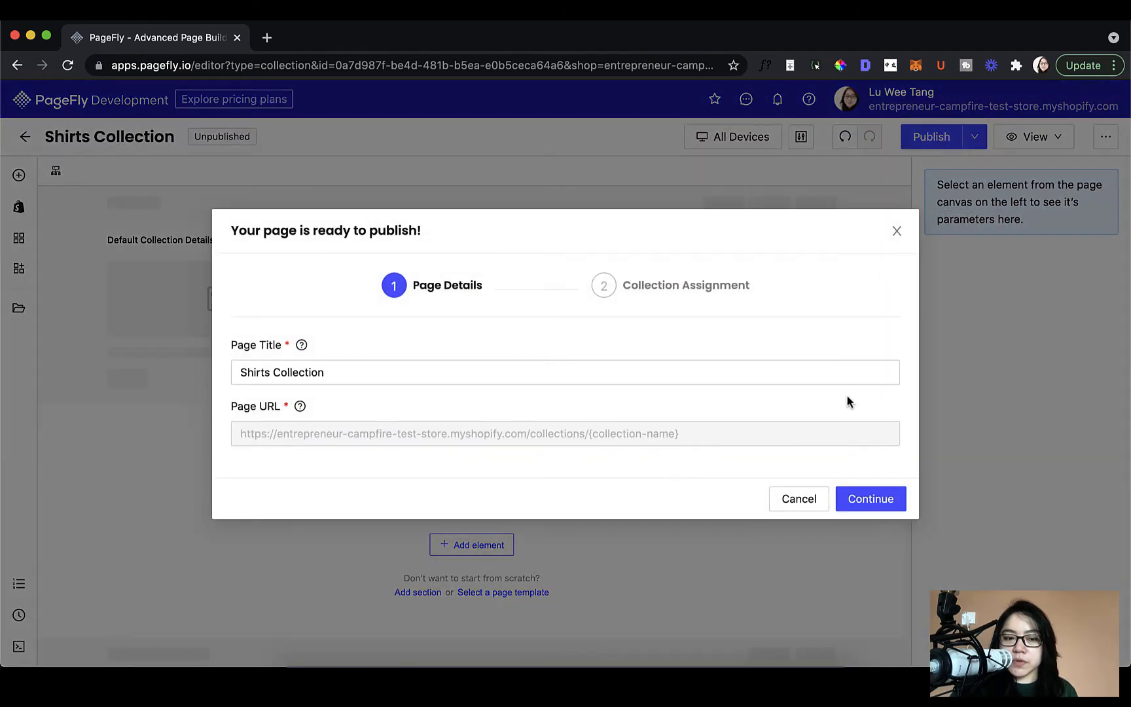
pyautogui.click(851, 499)
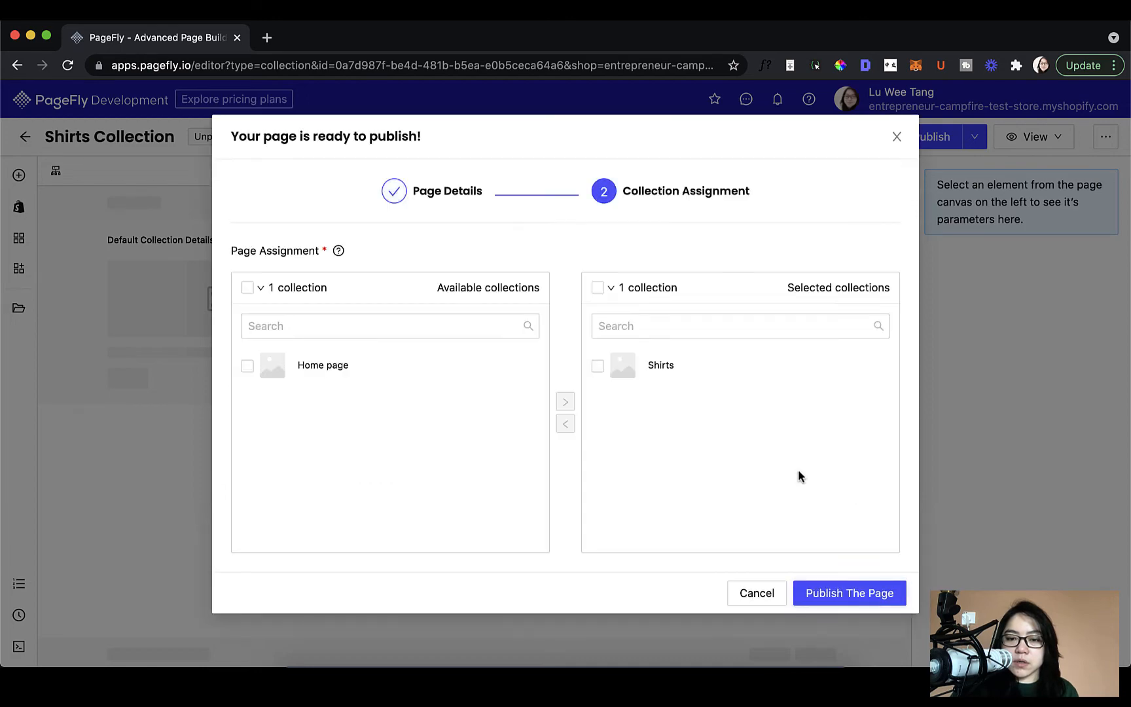
pyautogui.click(849, 593)
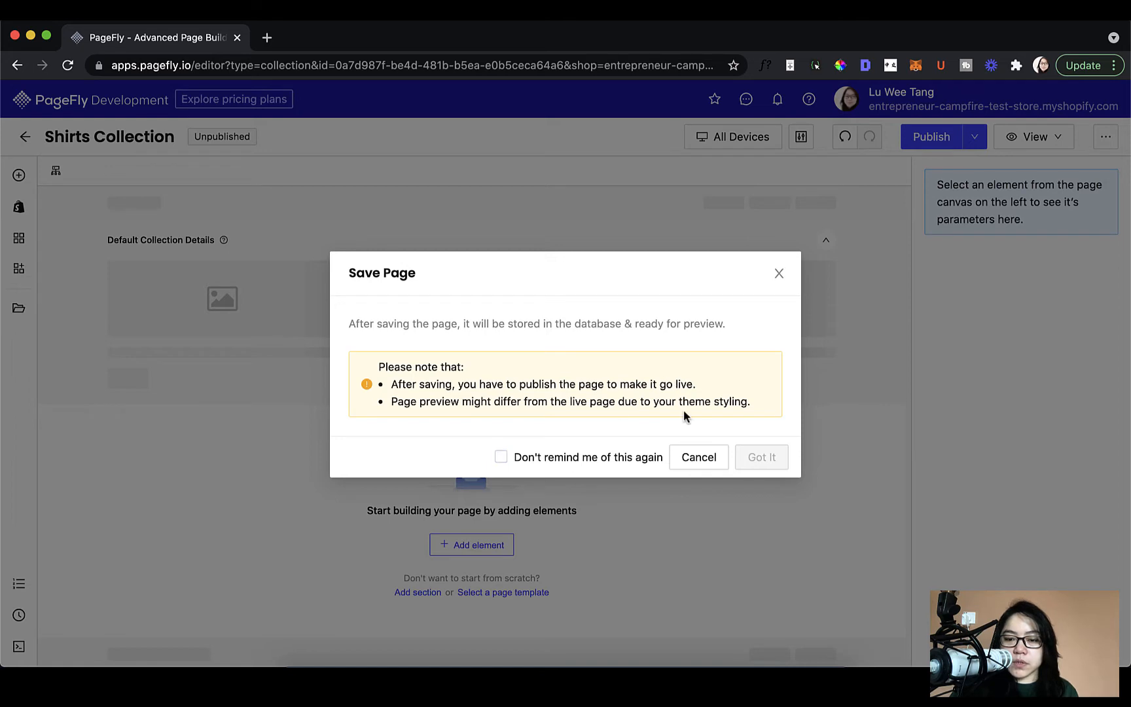
pyautogui.click(603, 457)
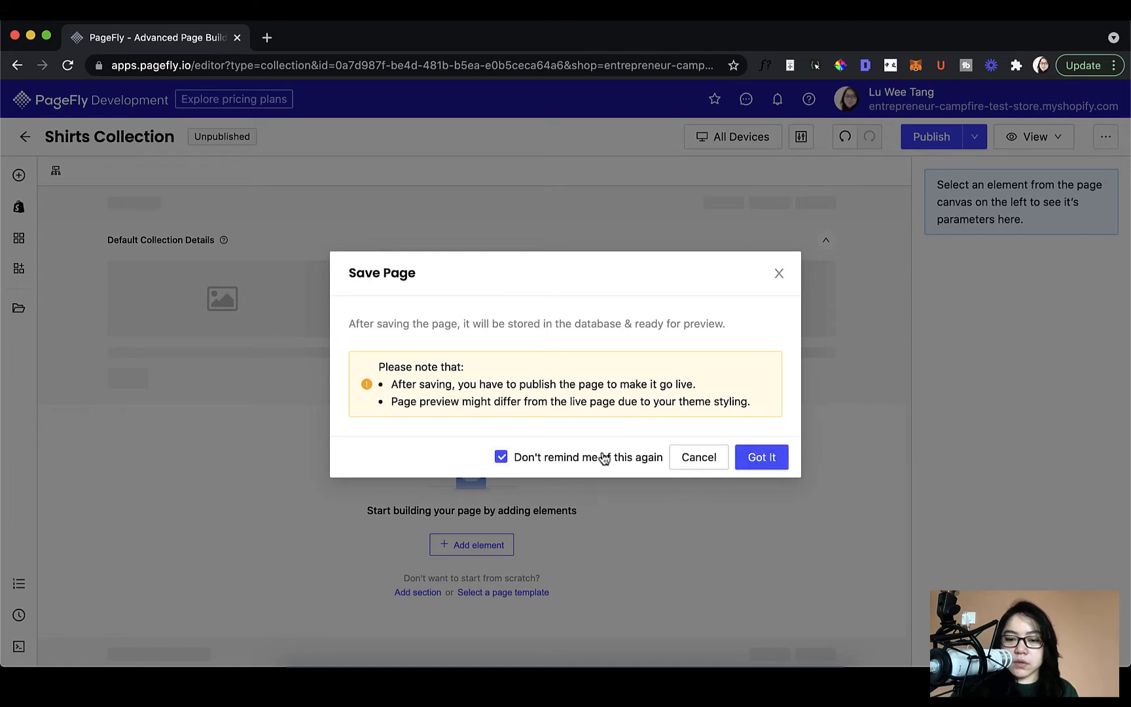
pyautogui.click(779, 459)
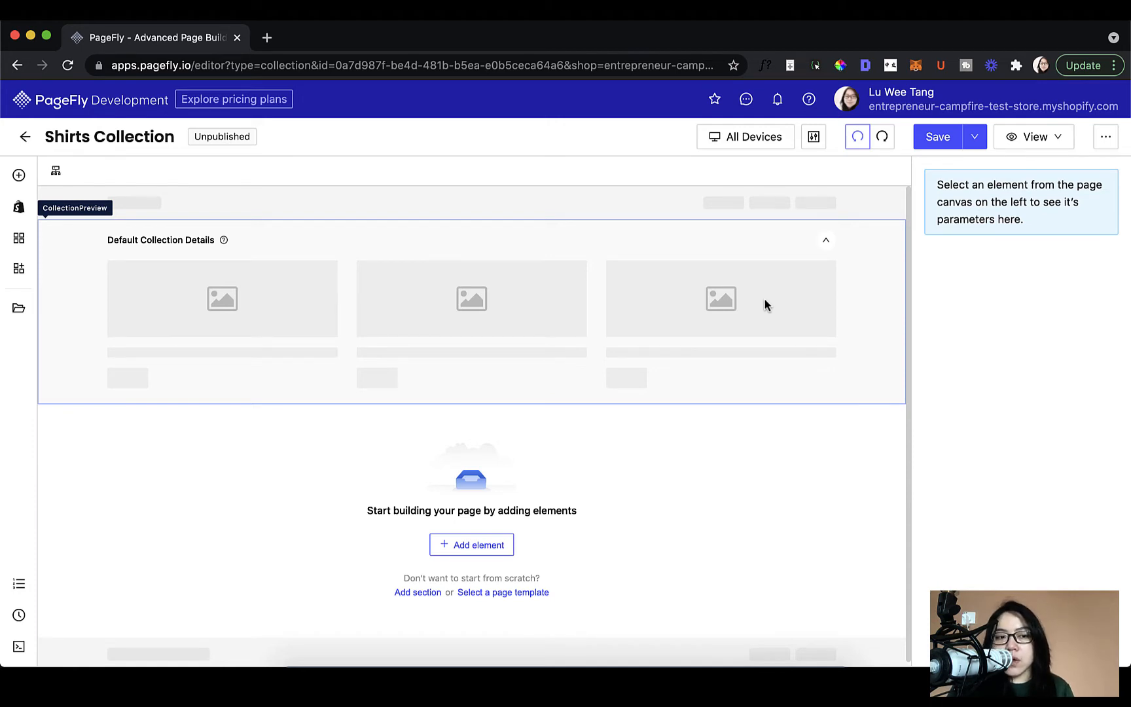
# Add the Collection Suggestion 2 section to the page below the default collection details.
pyautogui.click(16, 309)
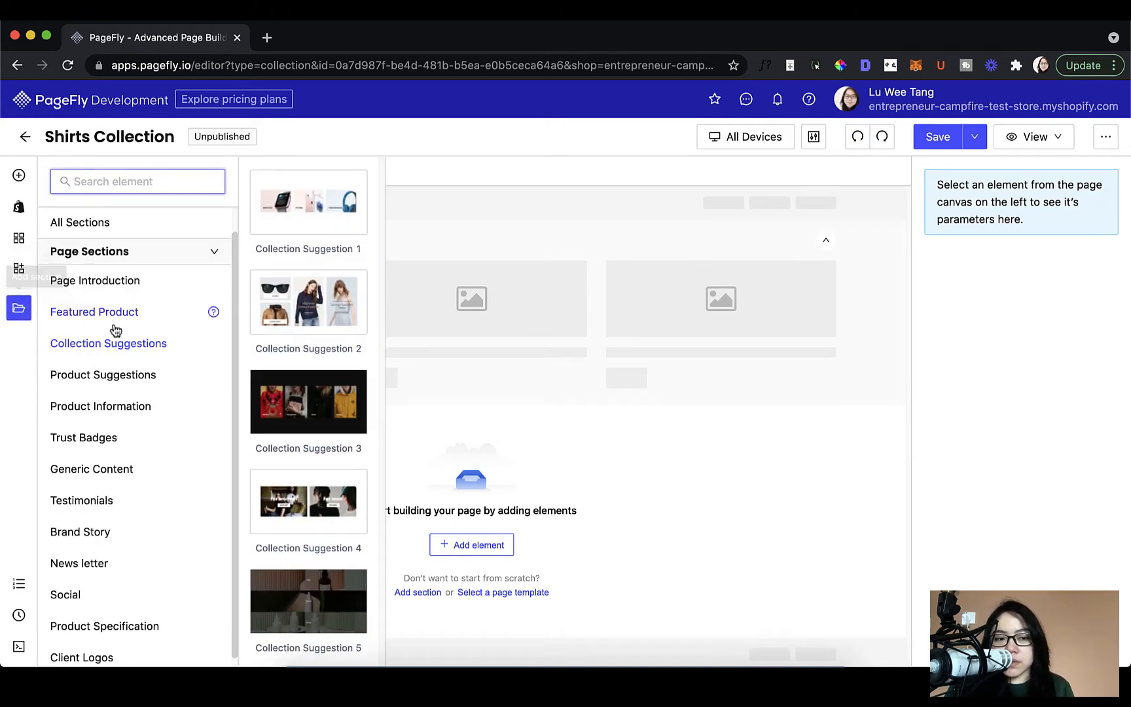
pyautogui.click(18, 316)
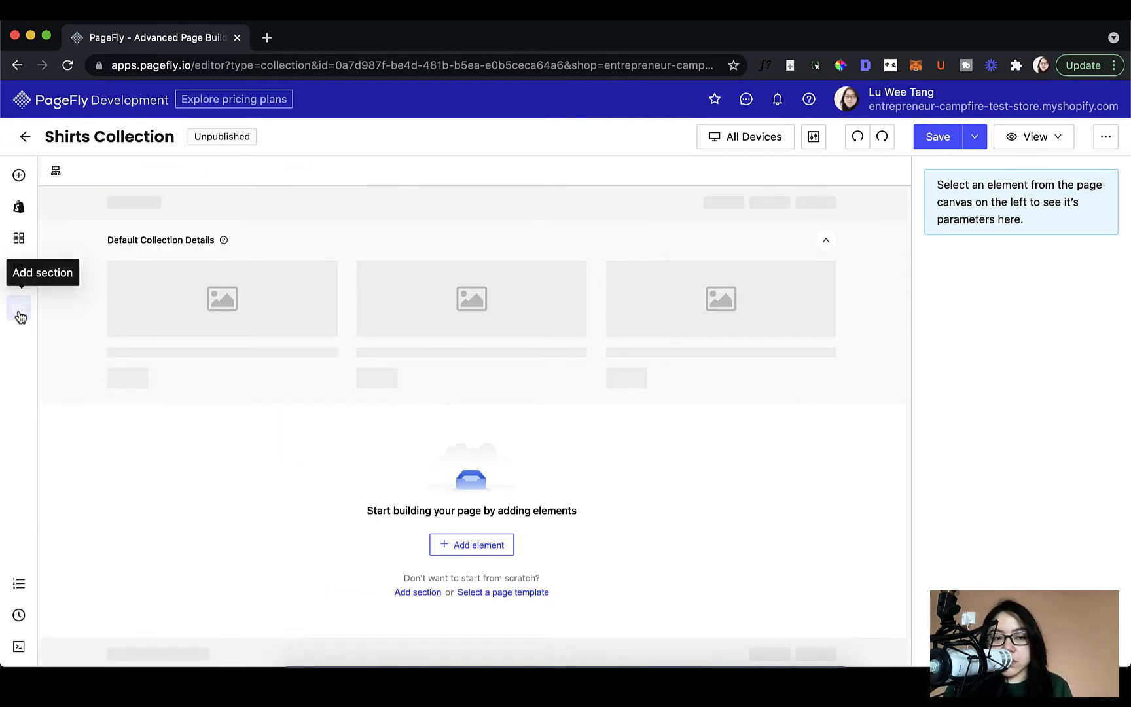
pyautogui.click(19, 314)
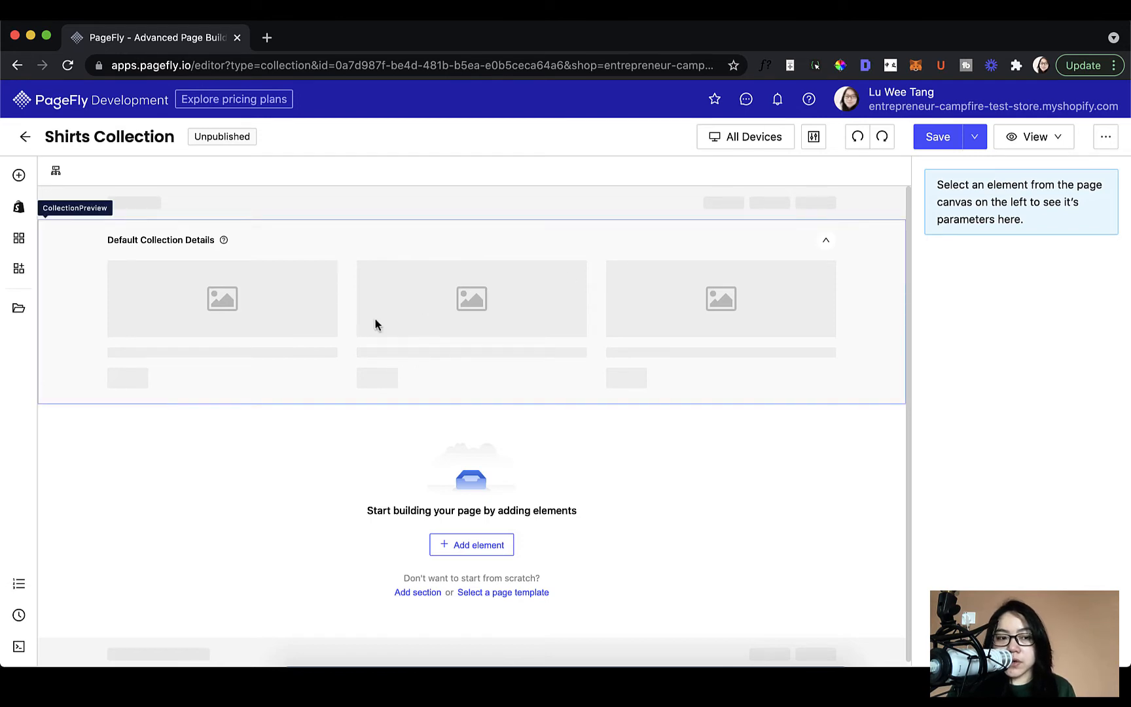
pyautogui.click(19, 307)
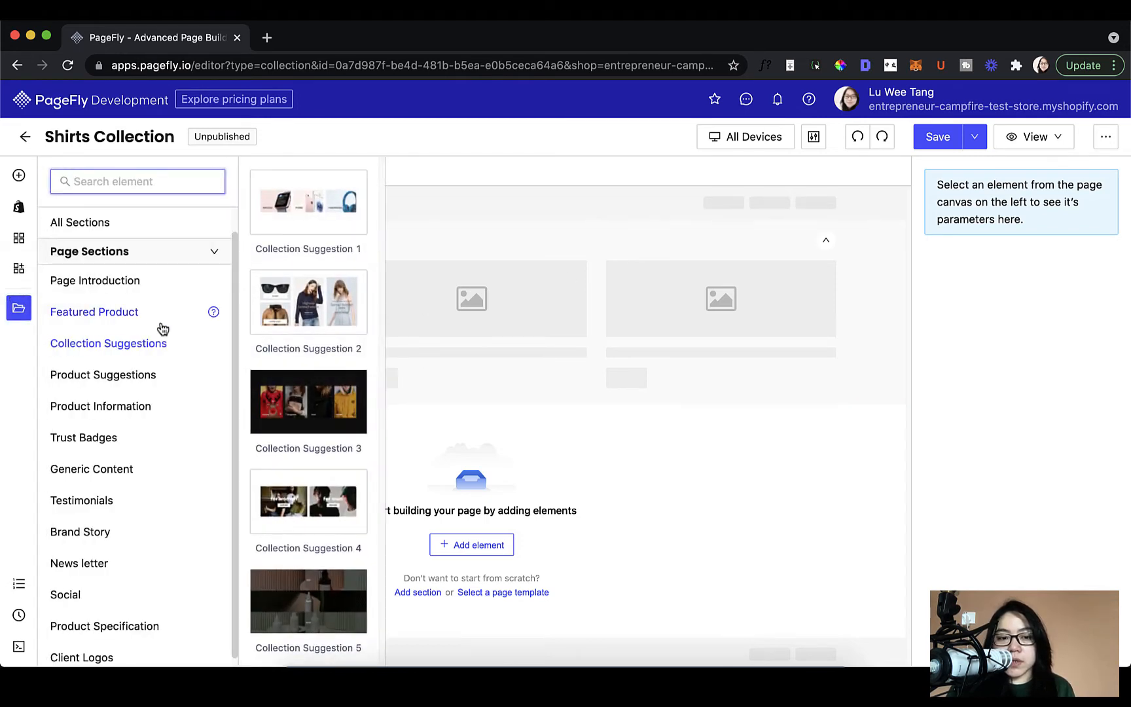
pyautogui.moveTo(308, 301); pyautogui.dragTo(471, 405)
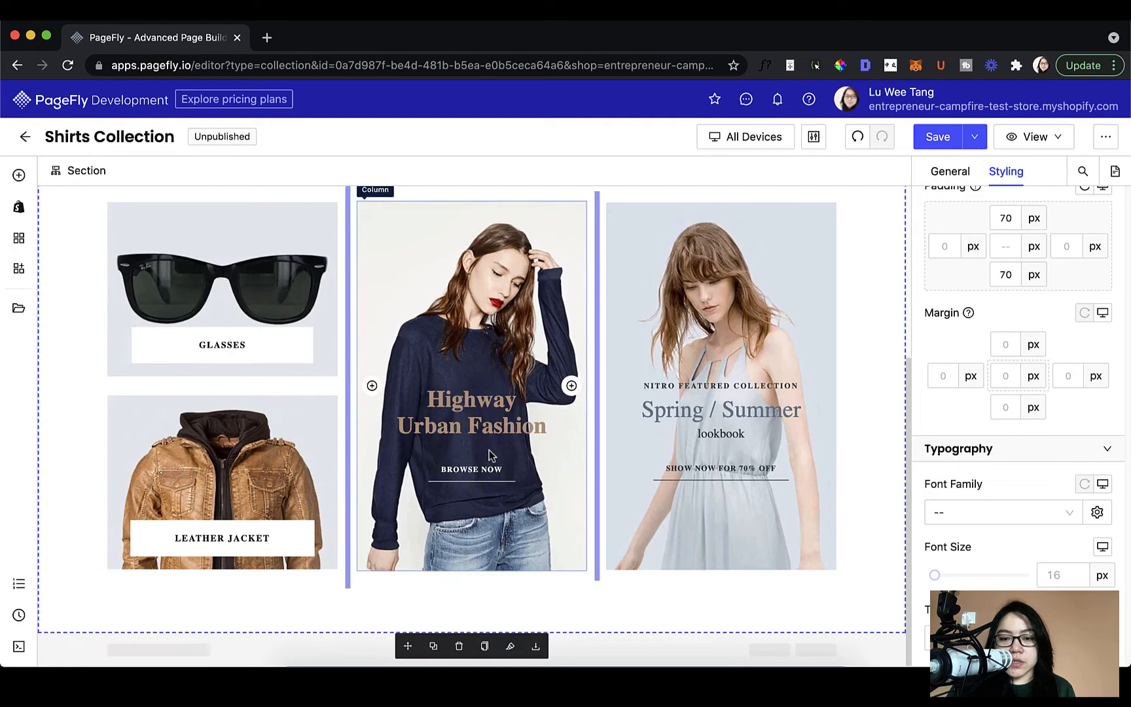
# Add the ready-made section with Watches, Phone and Headphones above the default collection details.
pyautogui.scroll(3, 484, 458)
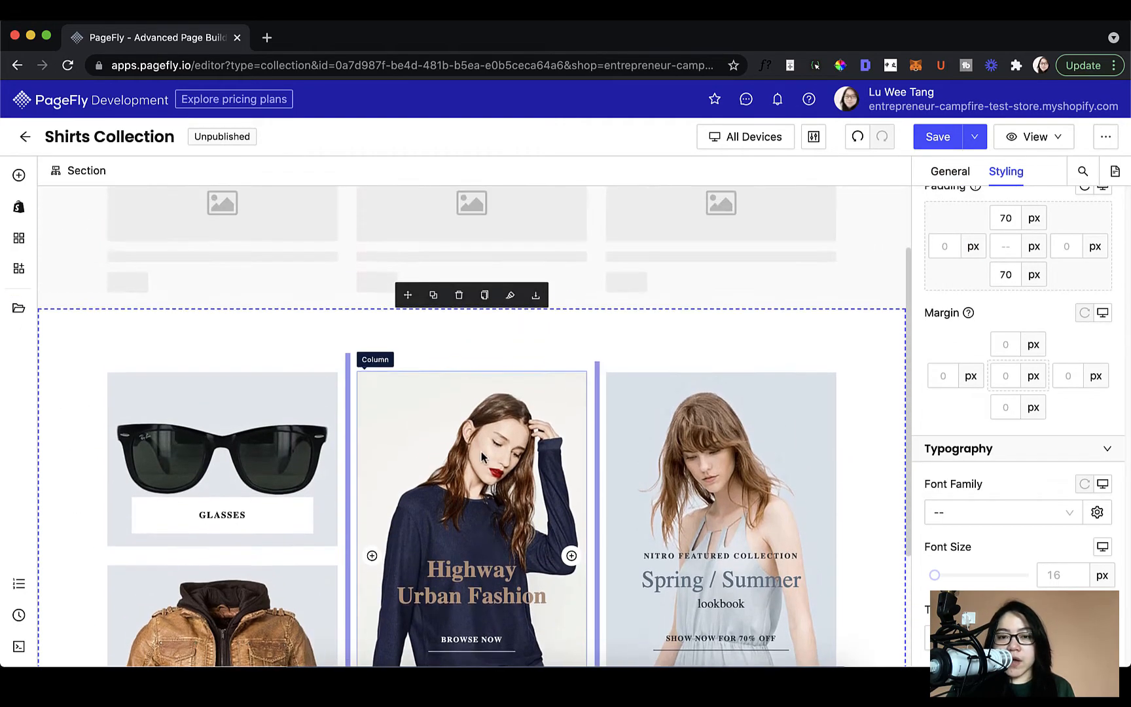
pyautogui.scroll(2, 481, 456)
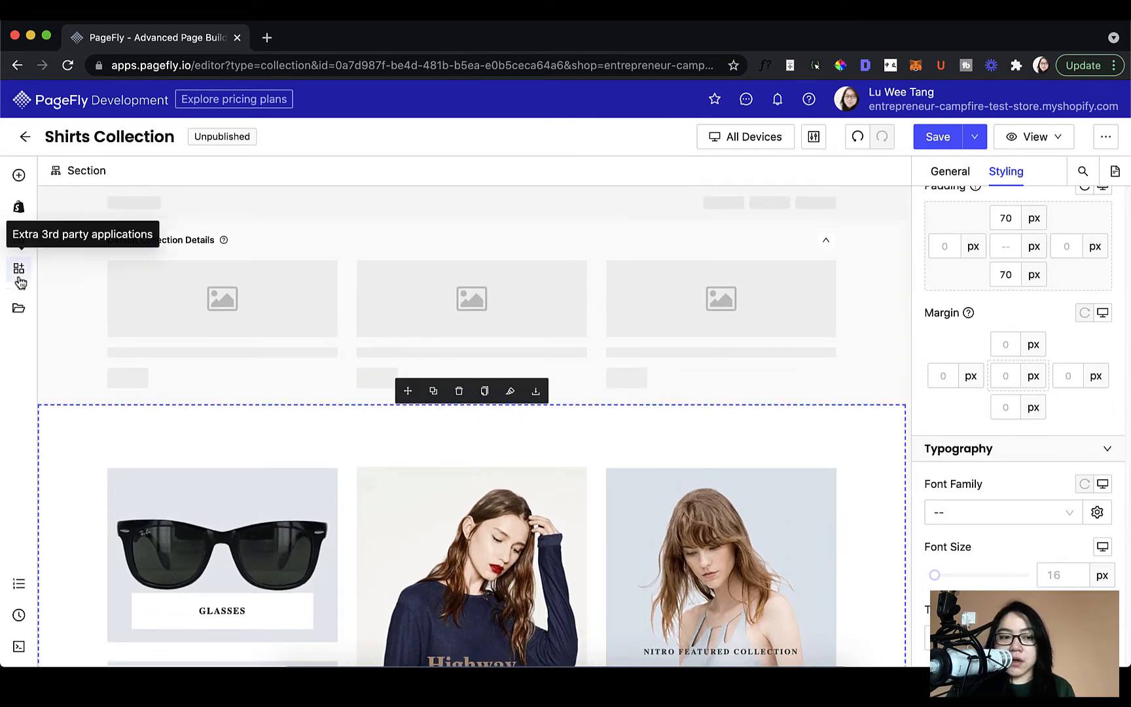
pyautogui.click(18, 307)
pyautogui.moveTo(331, 247); pyautogui.dragTo(507, 225)
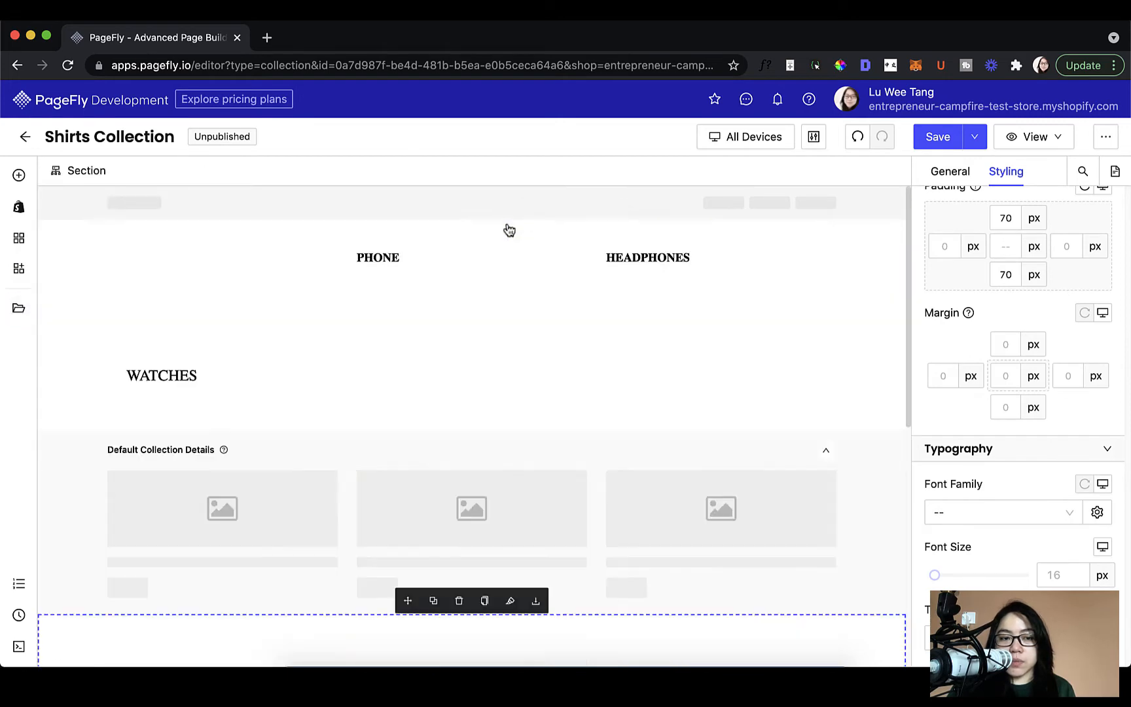
pyautogui.click(901, 518)
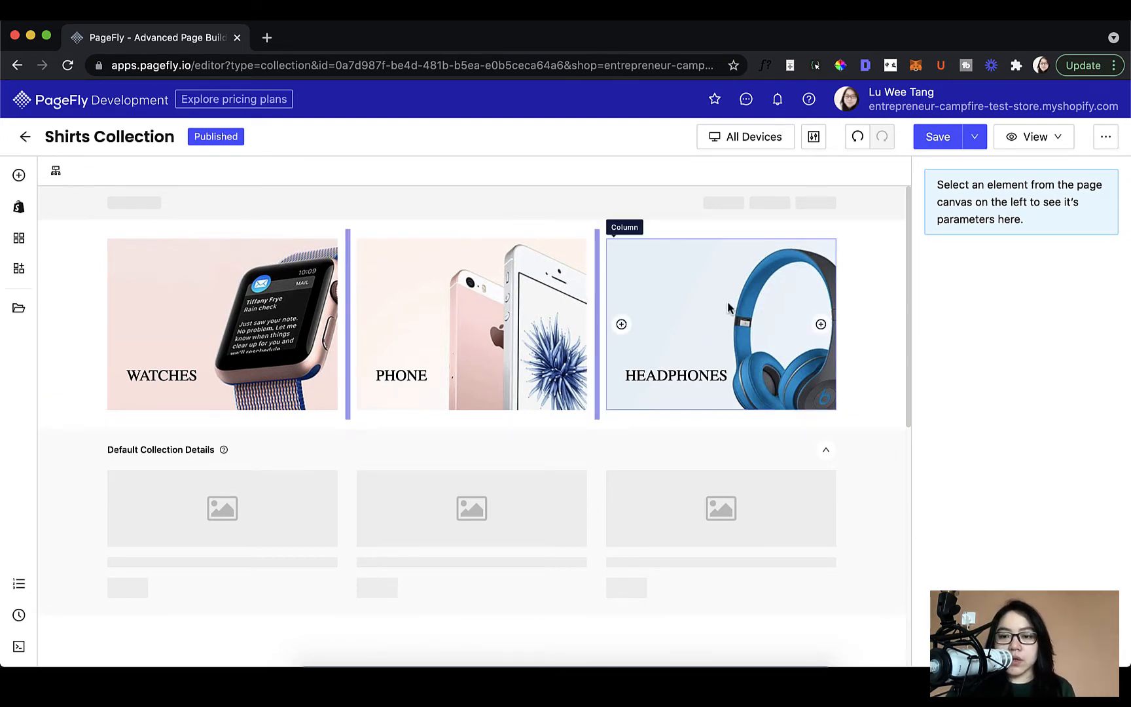
# Save the page, preview it in the store, look through both sections and return to the page editor.
pyautogui.click(936, 134)
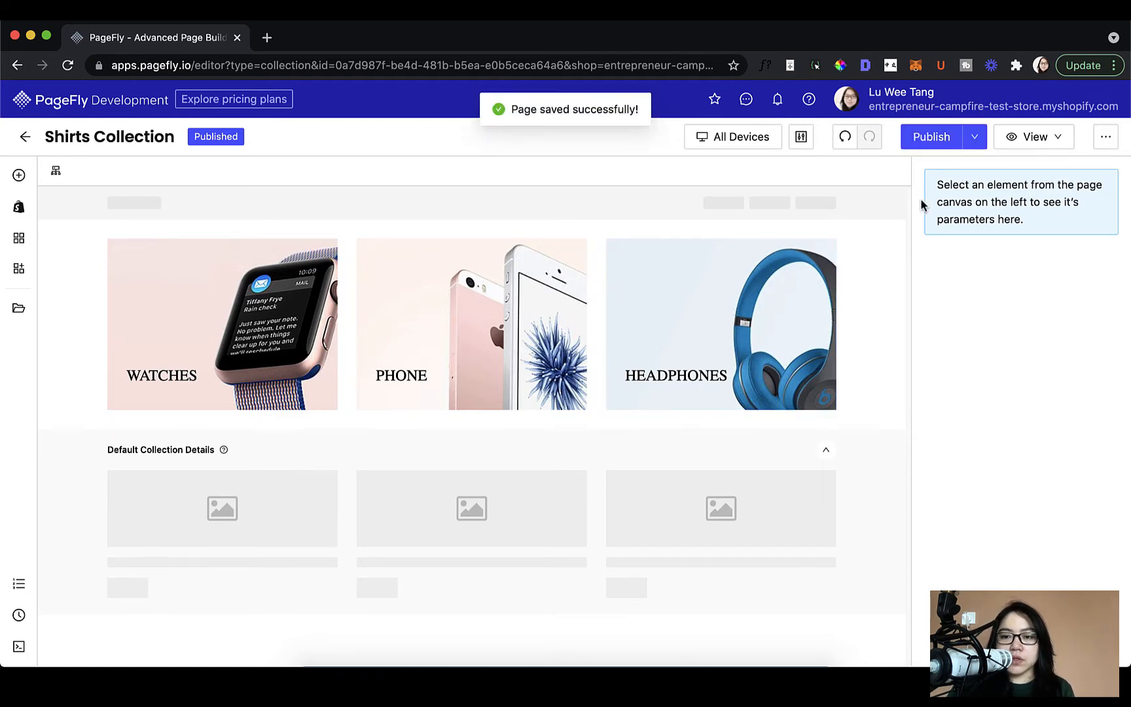
pyautogui.click(1054, 138)
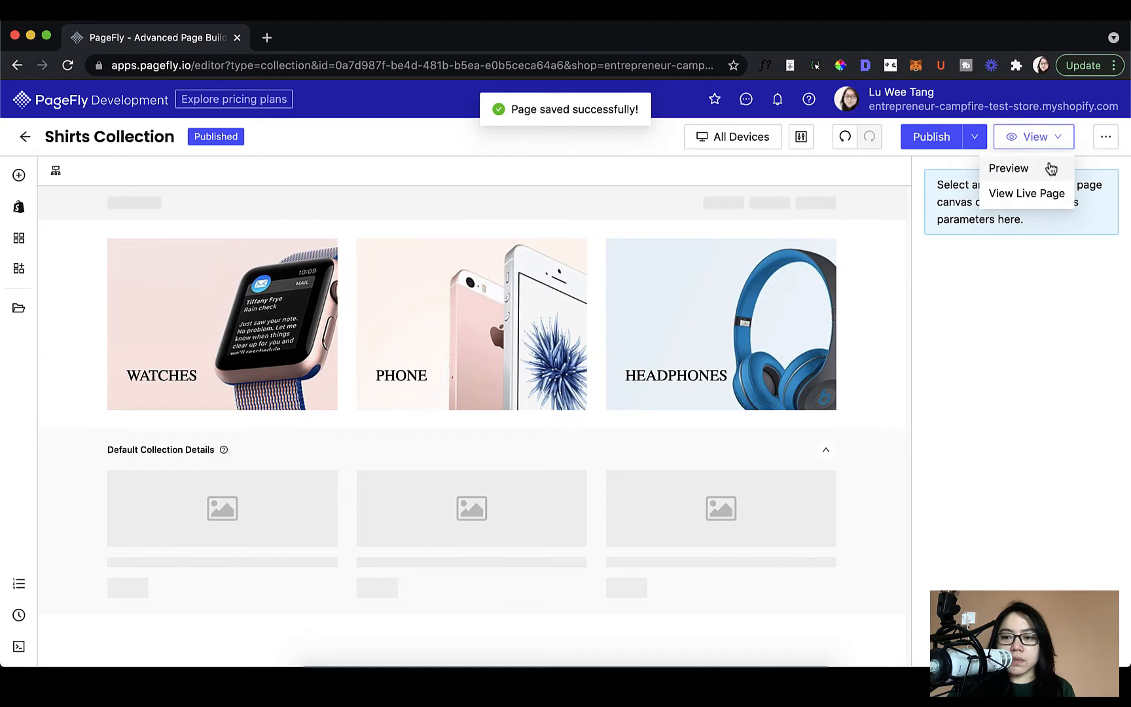
pyautogui.click(1050, 167)
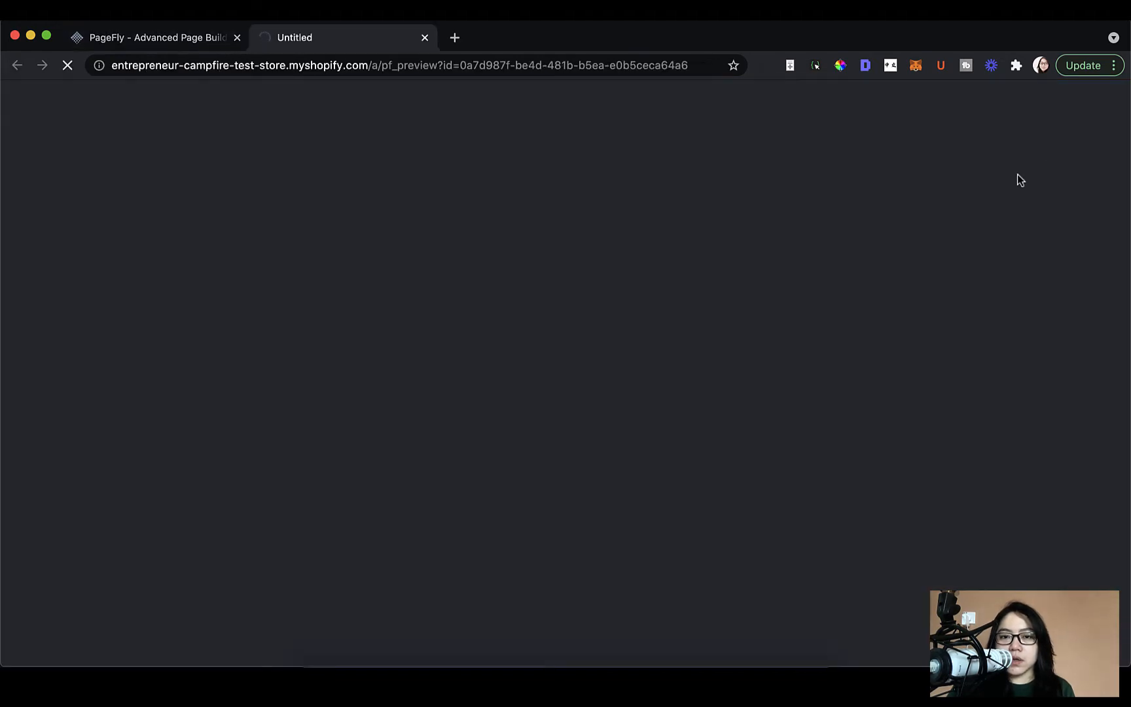
pyautogui.scroll(-3, 959, 200)
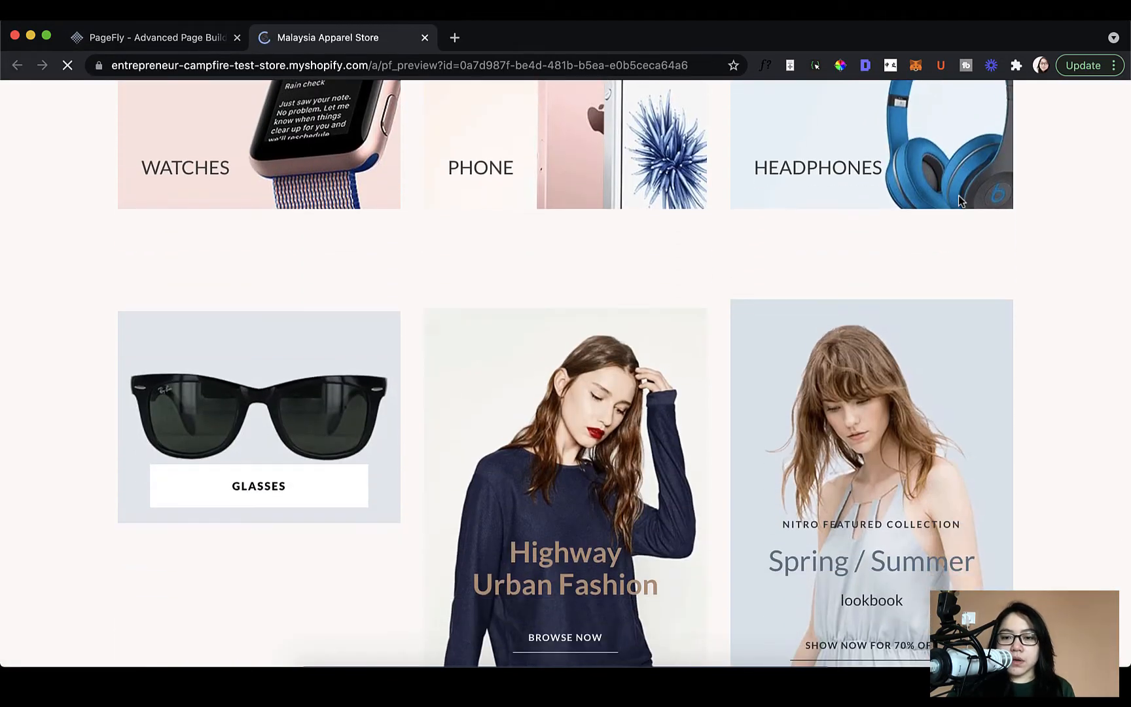
pyautogui.scroll(-6, 959, 200)
pyautogui.scroll(-6, 960, 200)
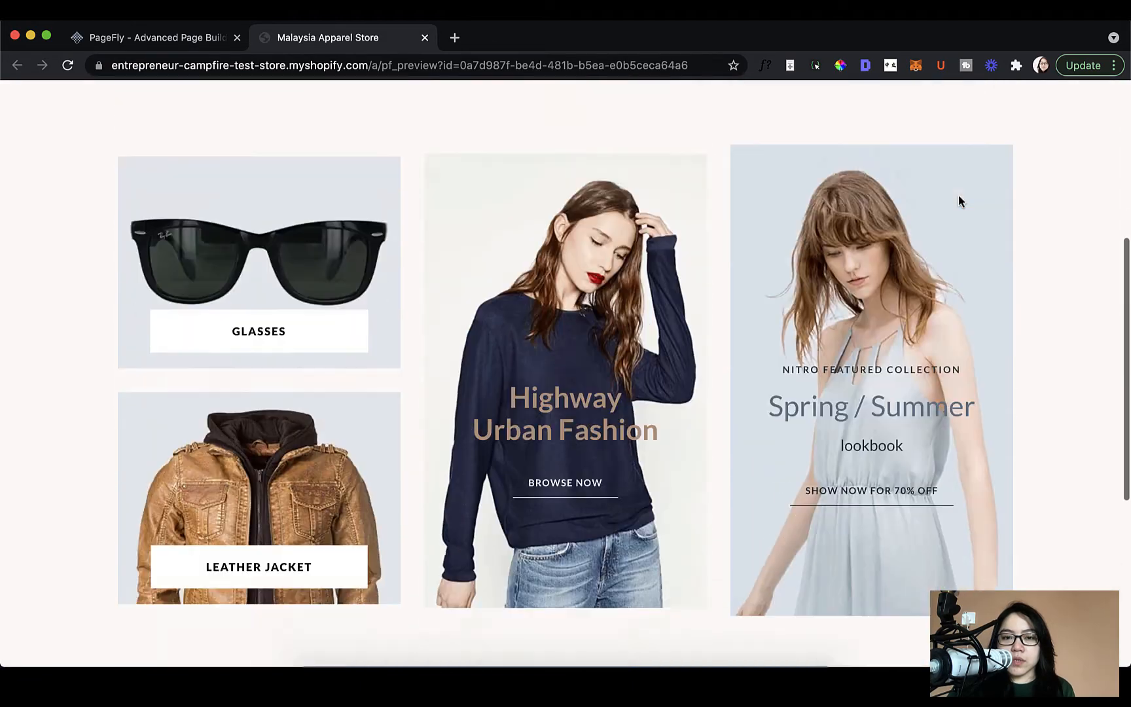
pyautogui.scroll(-5, 958, 196)
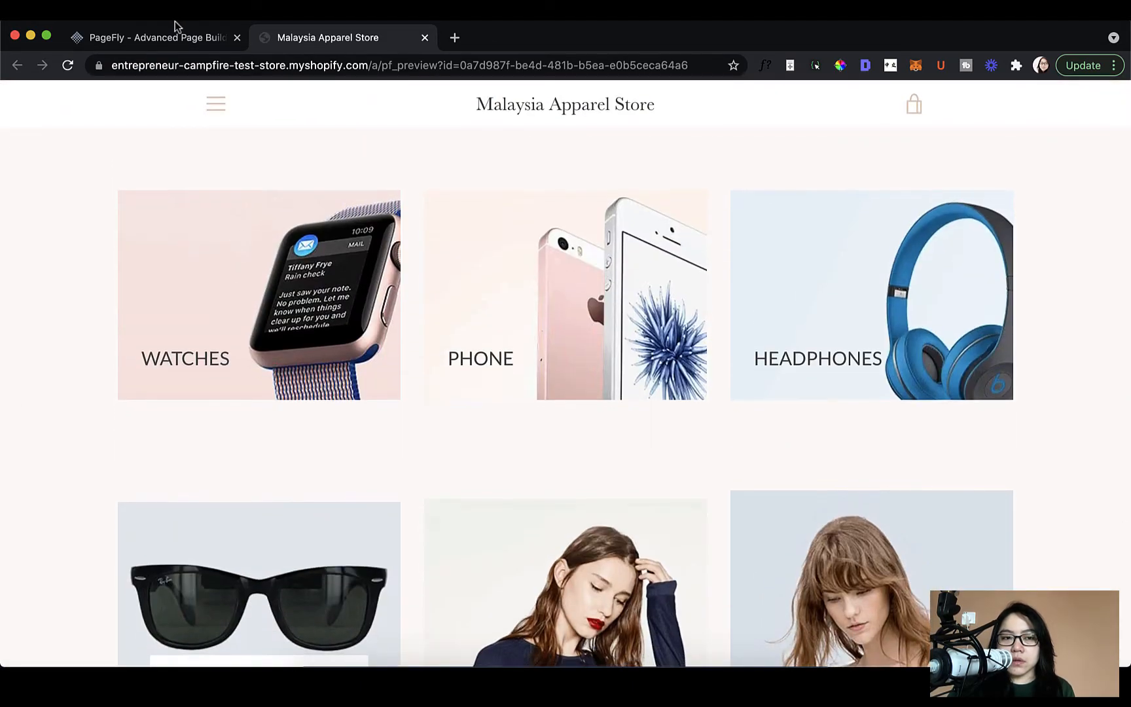
pyautogui.click(175, 28)
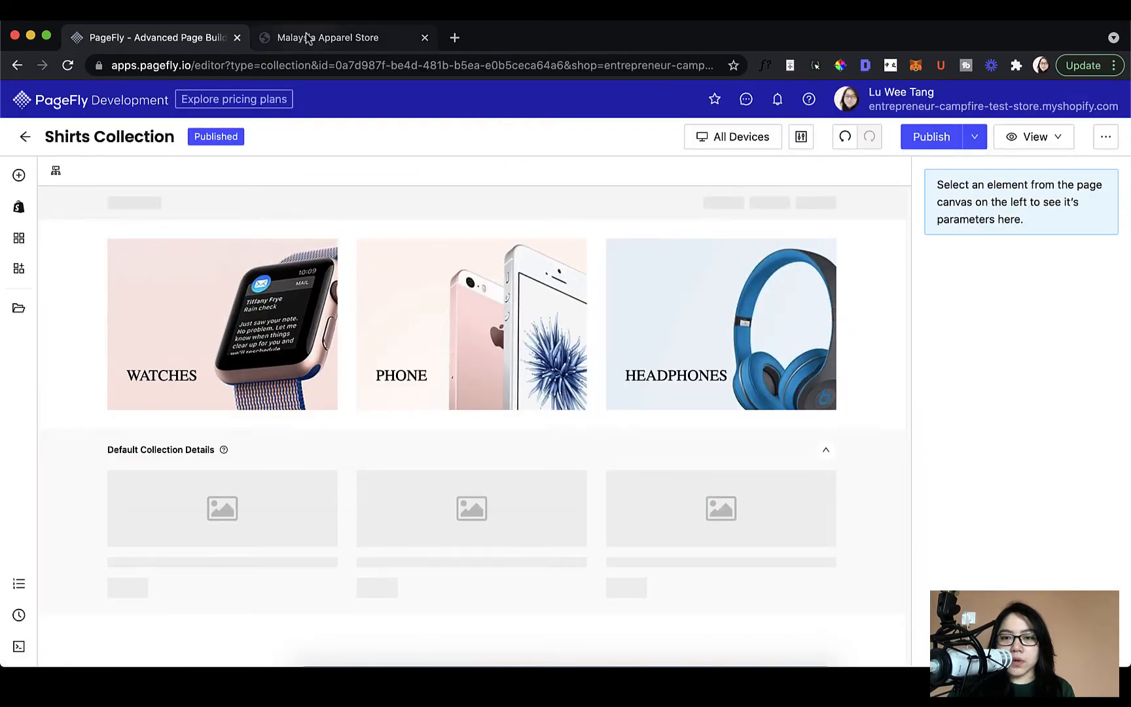
pyautogui.click(307, 39)
pyautogui.click(151, 41)
# Publish the page and close the preview tab.
pyautogui.click(919, 136)
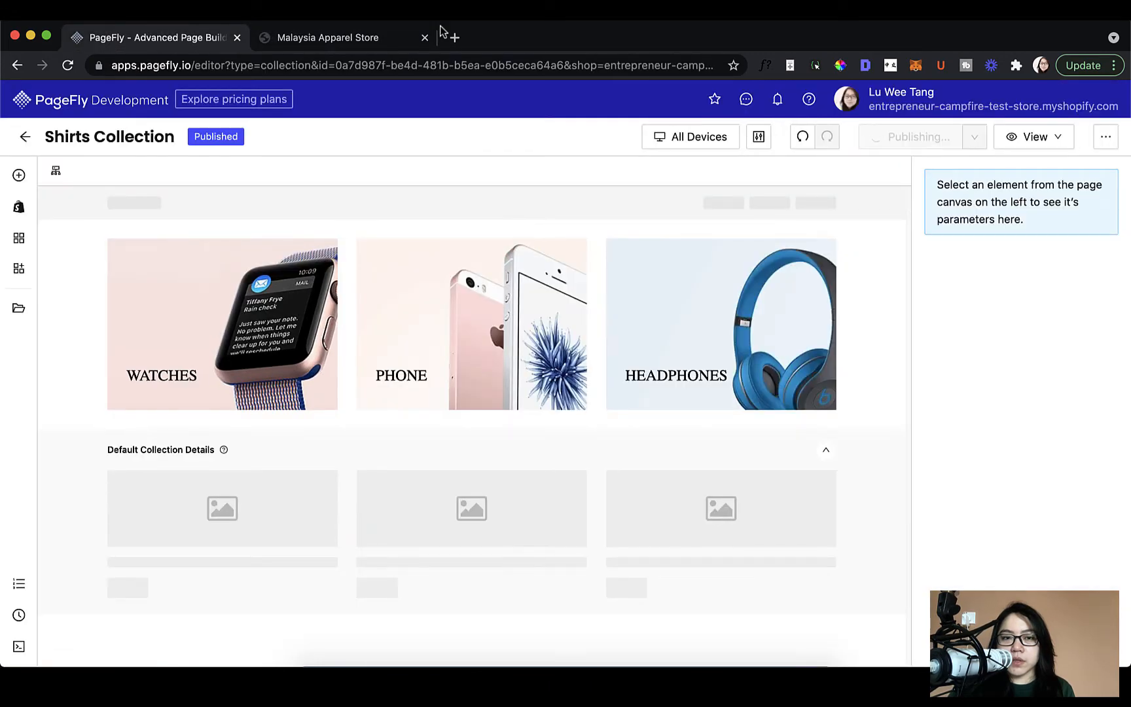
pyautogui.click(419, 37)
pyautogui.click(424, 38)
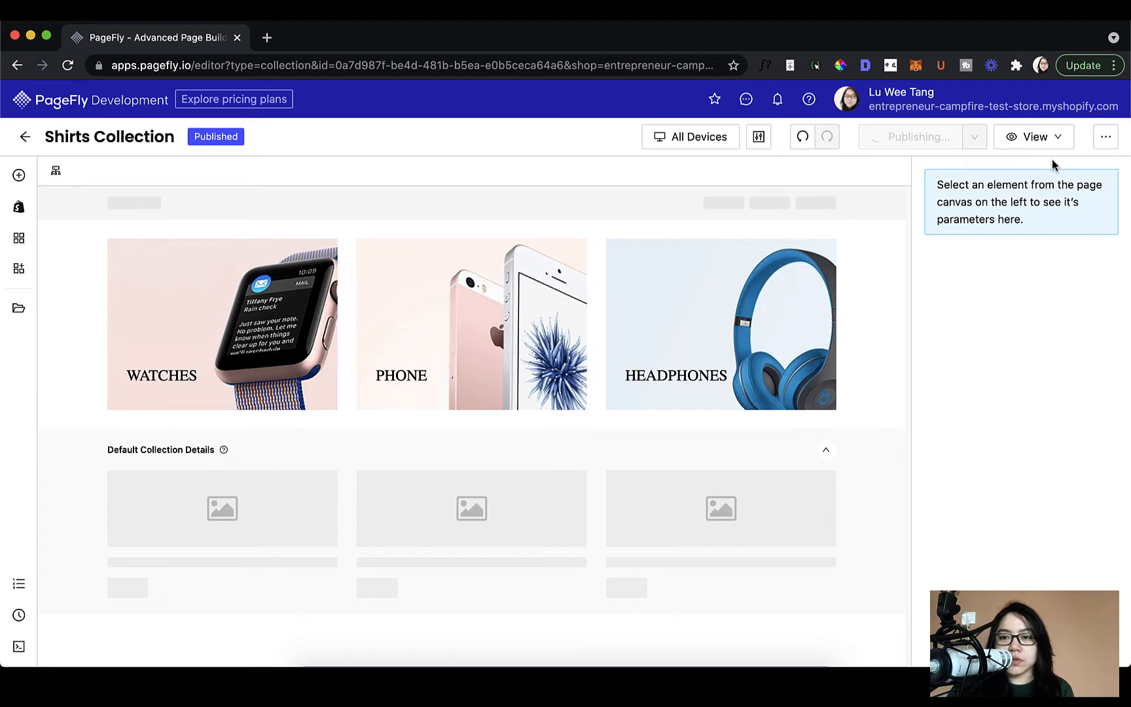
# Open the live Shirts collection page and look through it from the first section to the last.
pyautogui.click(1041, 141)
pyautogui.click(1034, 191)
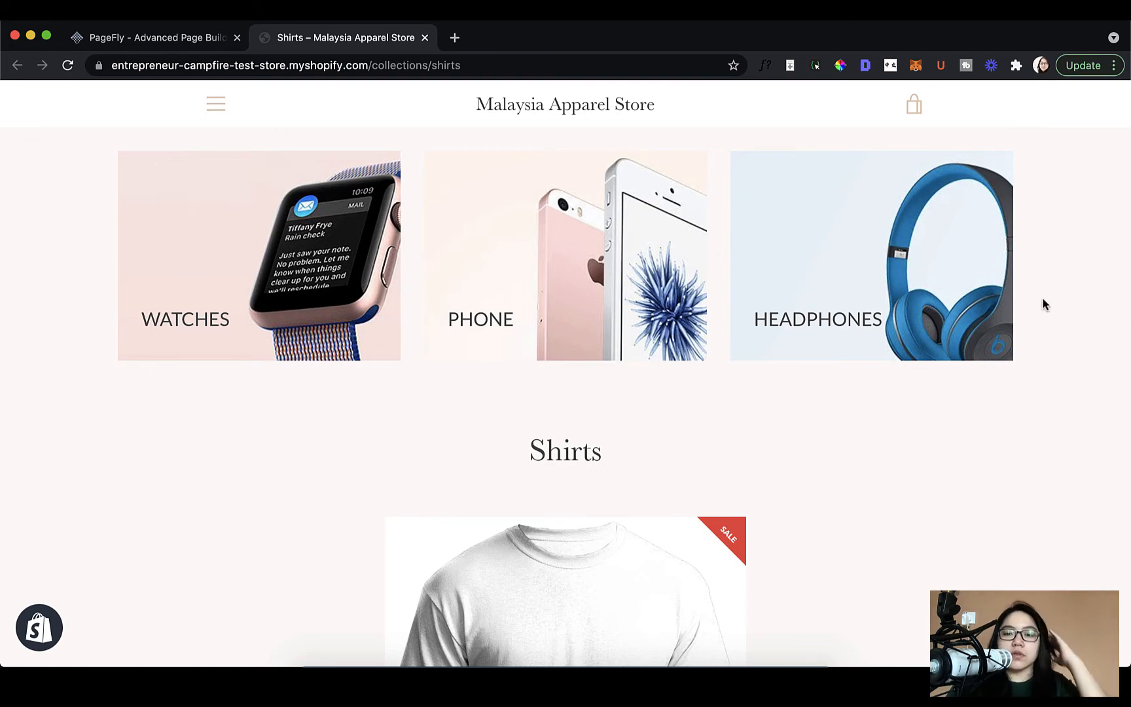
pyautogui.scroll(-7, 1043, 300)
pyautogui.scroll(-8, 1041, 303)
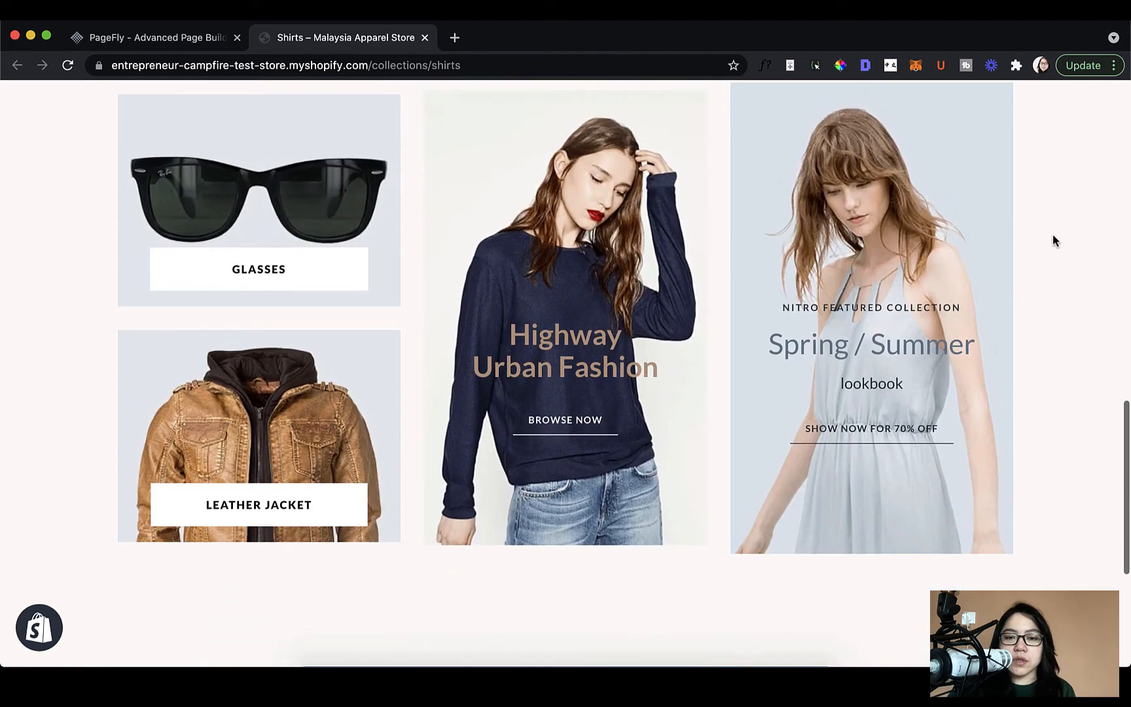
pyautogui.scroll(15, 1052, 239)
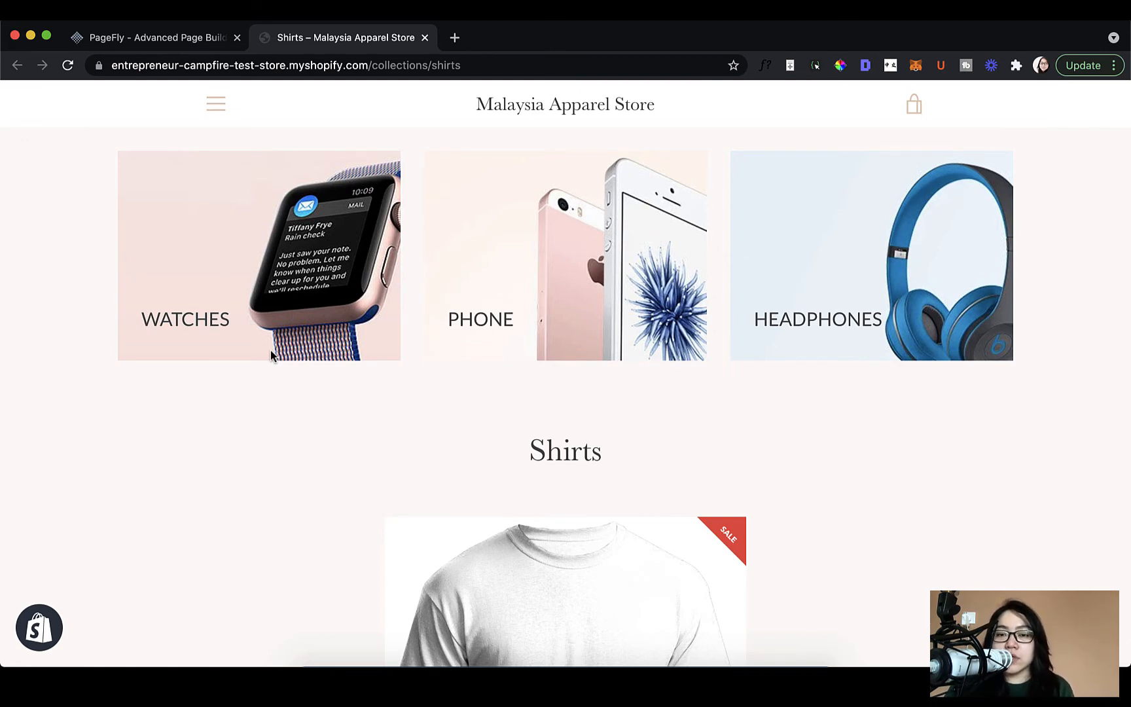
# Back in the page editor, delete the ready-made sections above and below the default collection details.
pyautogui.click(161, 39)
pyautogui.click(527, 251)
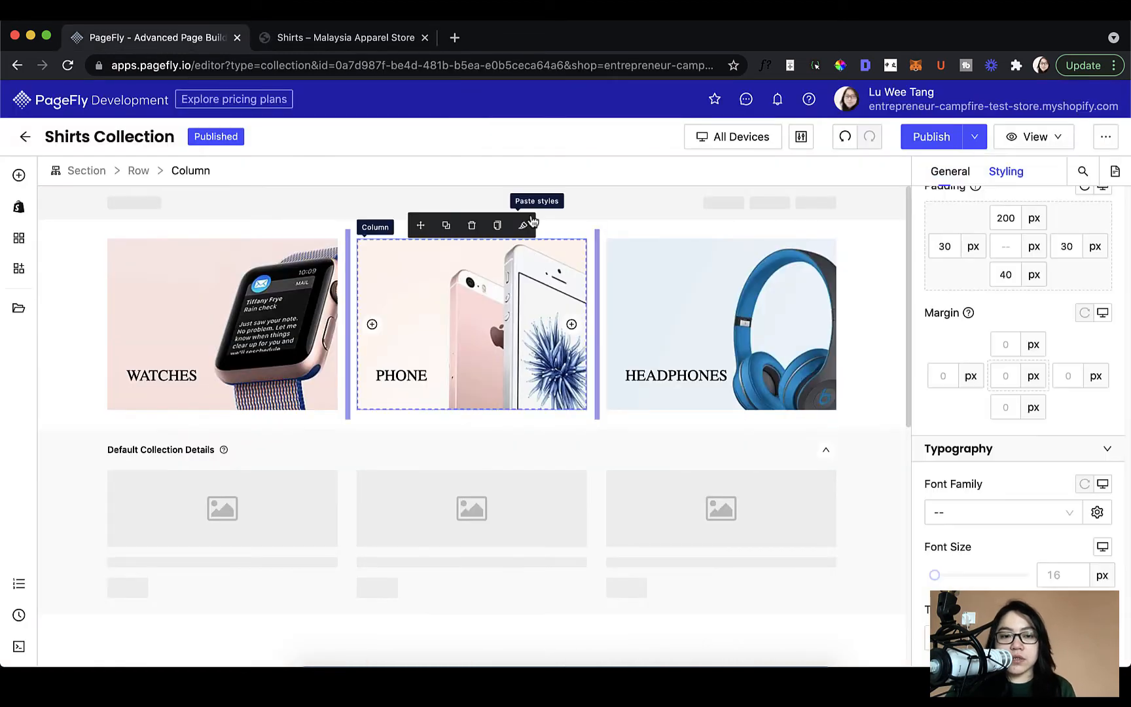
pyautogui.click(580, 230)
pyautogui.scroll(-3, 508, 377)
pyautogui.click(507, 377)
pyautogui.scroll(-1, 515, 366)
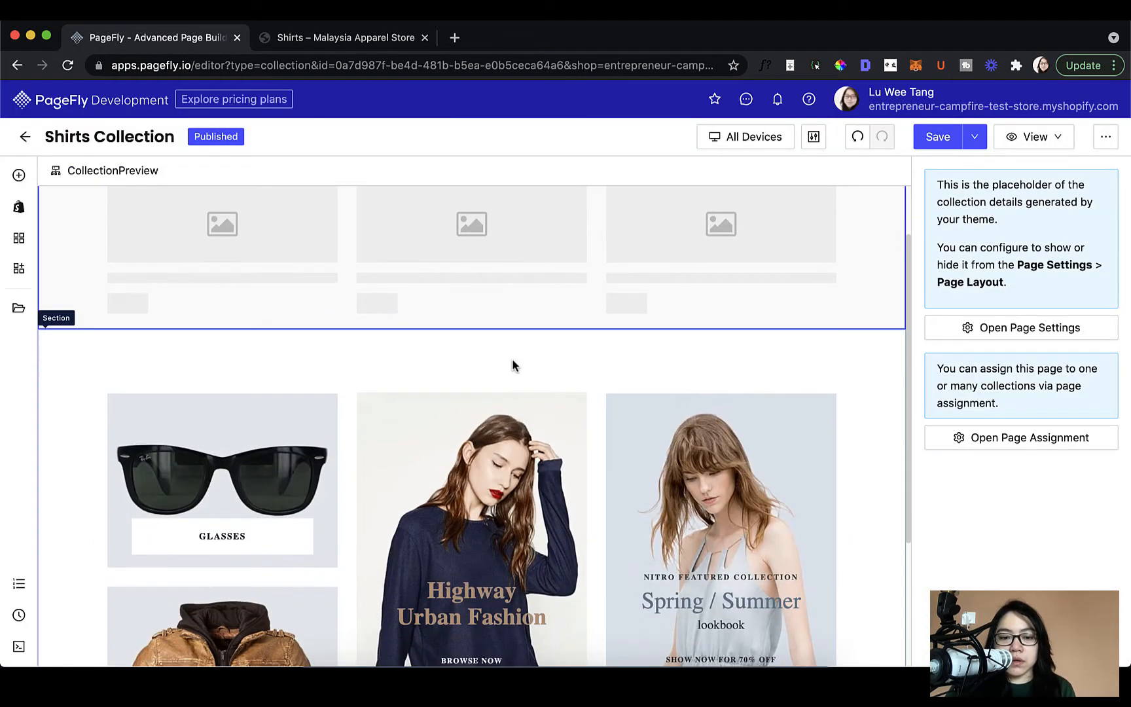
pyautogui.click(503, 339)
pyautogui.click(458, 317)
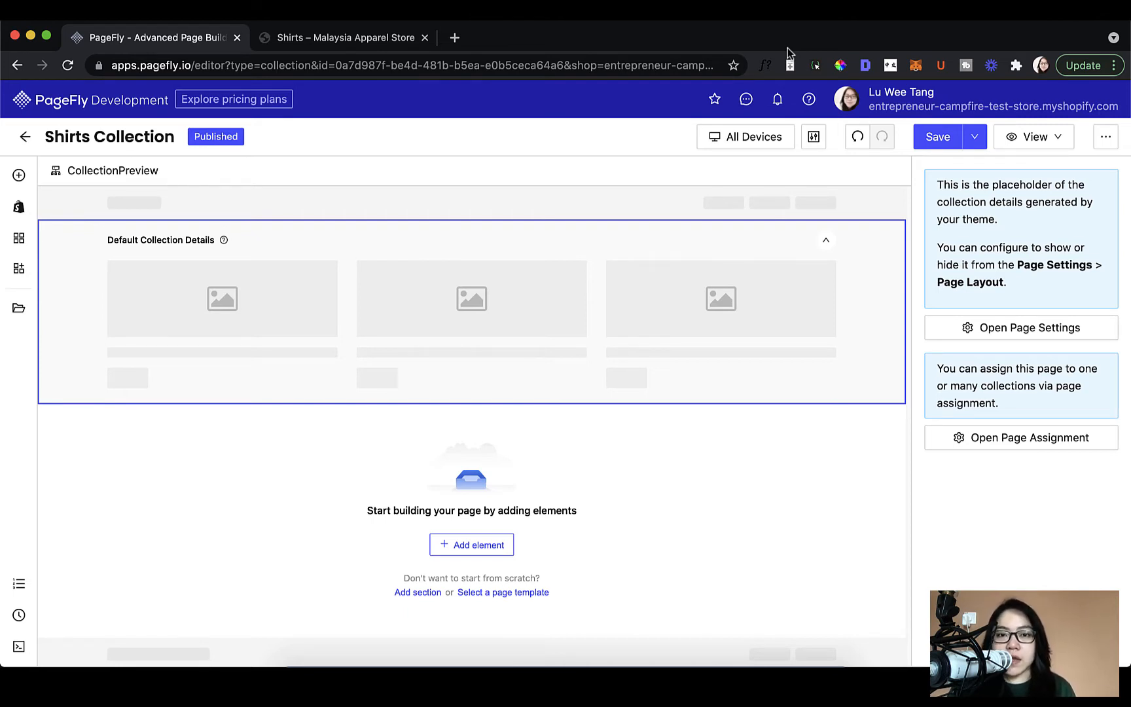
# Add a one-column layout above the default collection details and a two-column layout of equal halves below them.
pyautogui.click(17, 176)
pyautogui.scroll(3, 138, 285)
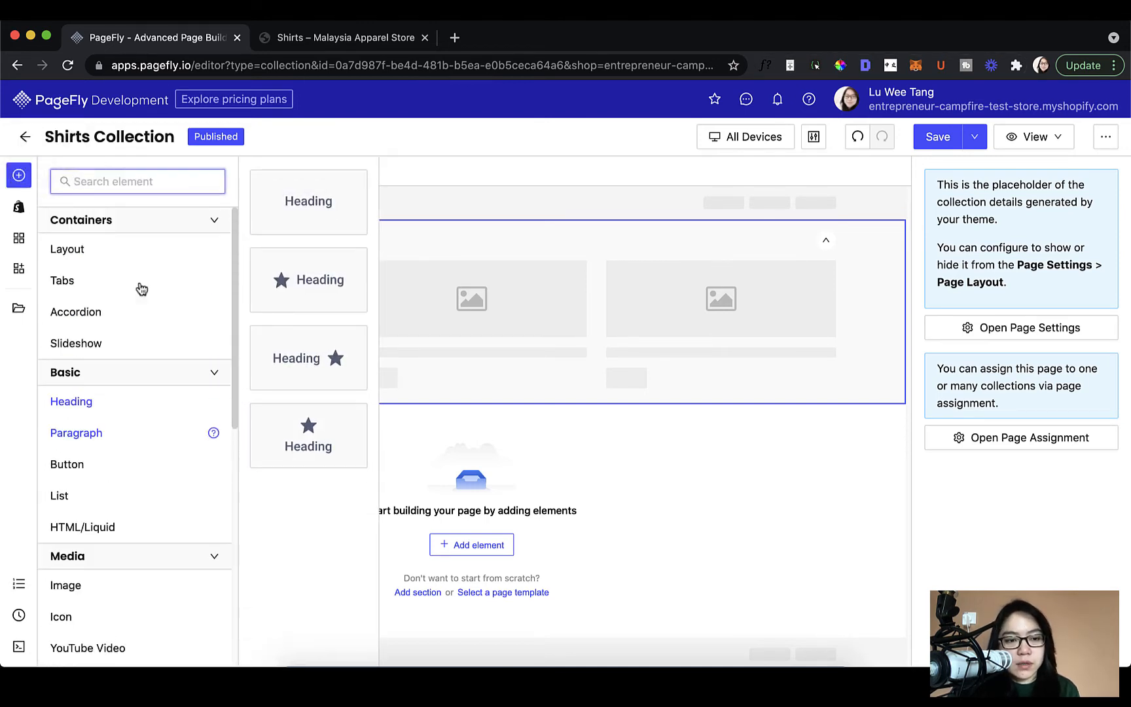
pyautogui.moveTo(142, 259)
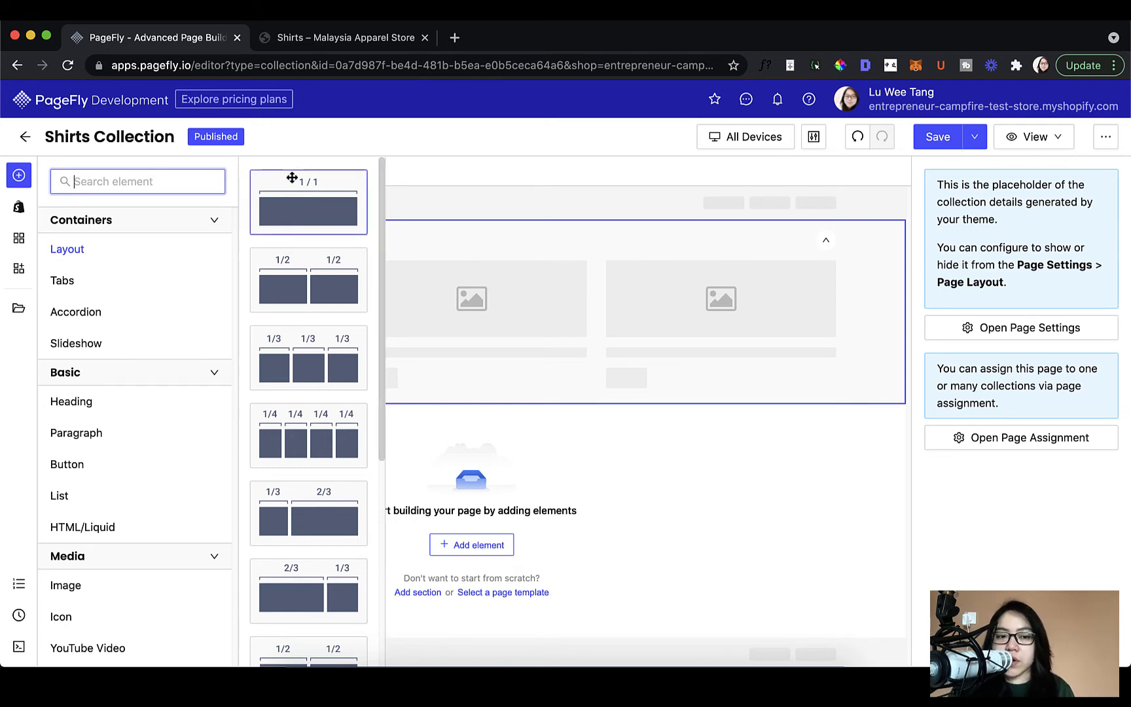
pyautogui.scroll(-1, 311, 285)
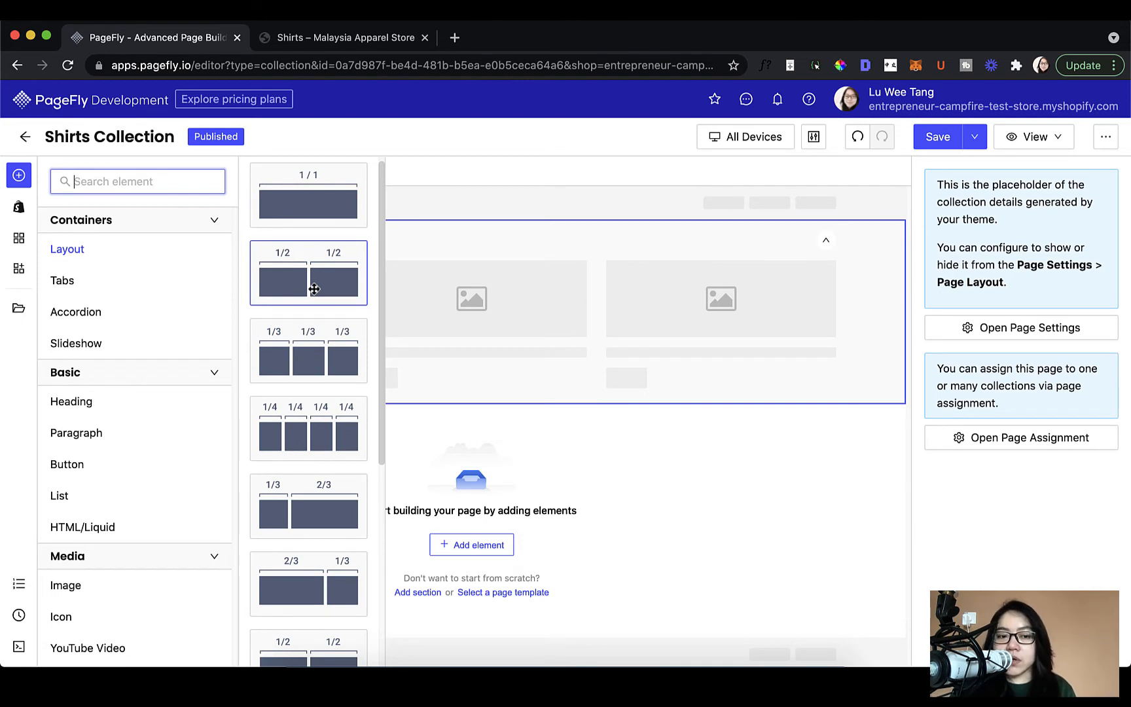
pyautogui.scroll(-5, 319, 262)
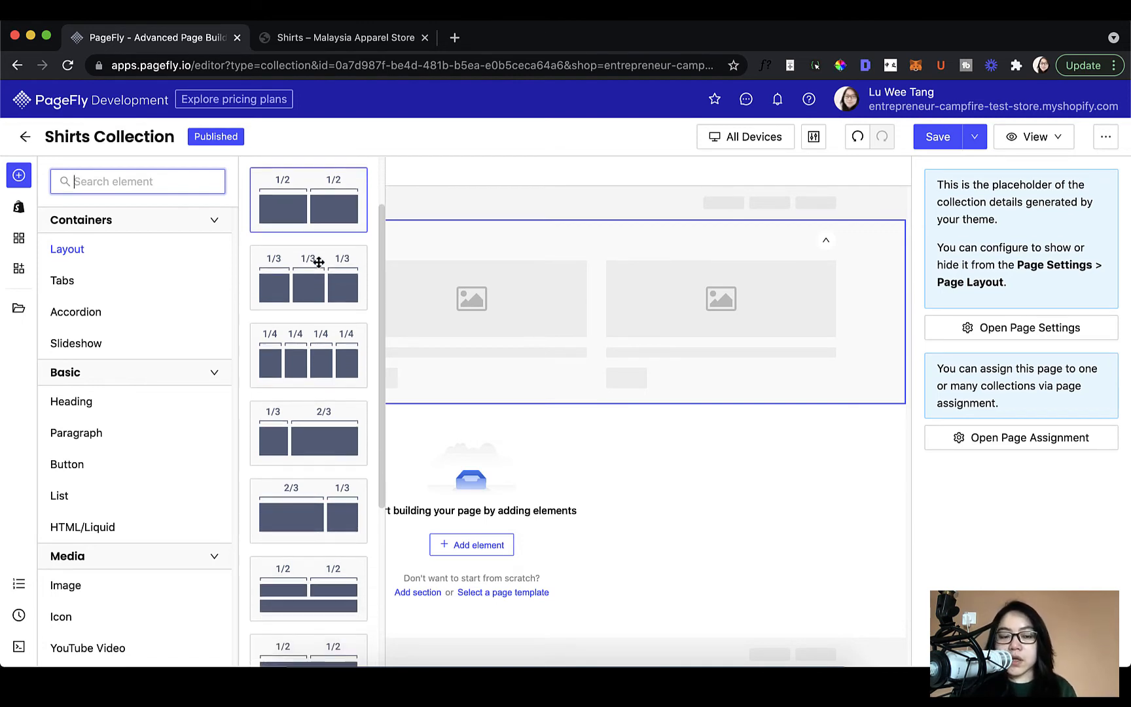
pyautogui.scroll(5, 319, 262)
pyautogui.scroll(1, 319, 261)
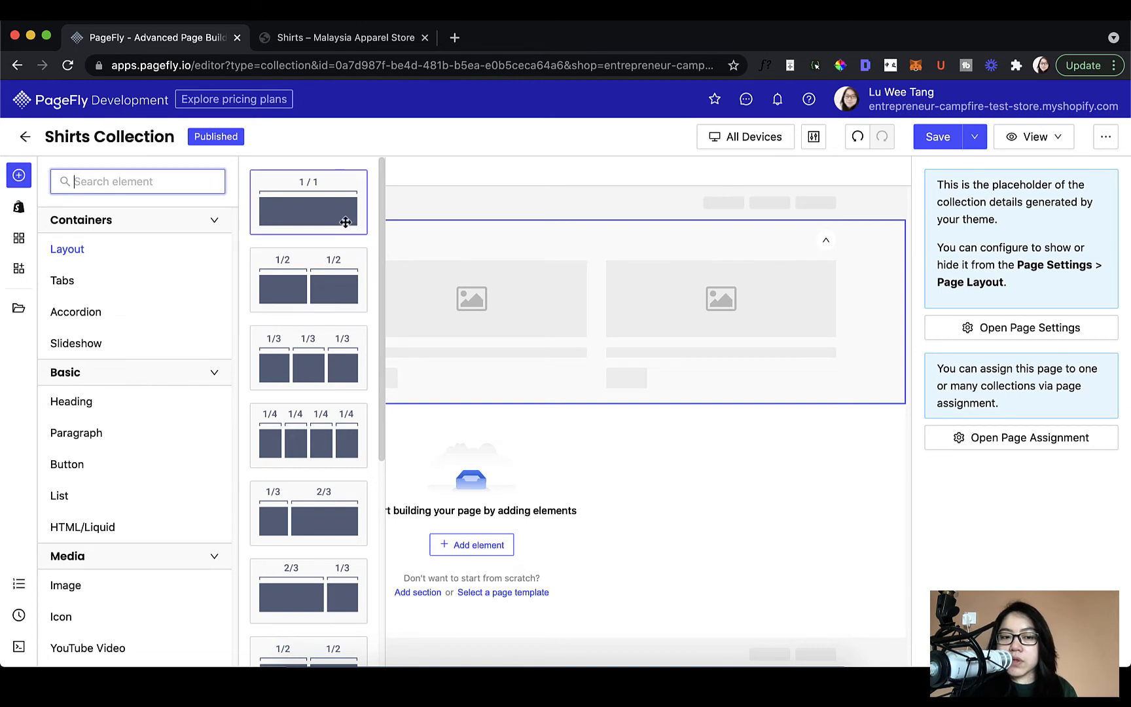
pyautogui.moveTo(358, 226); pyautogui.dragTo(468, 221)
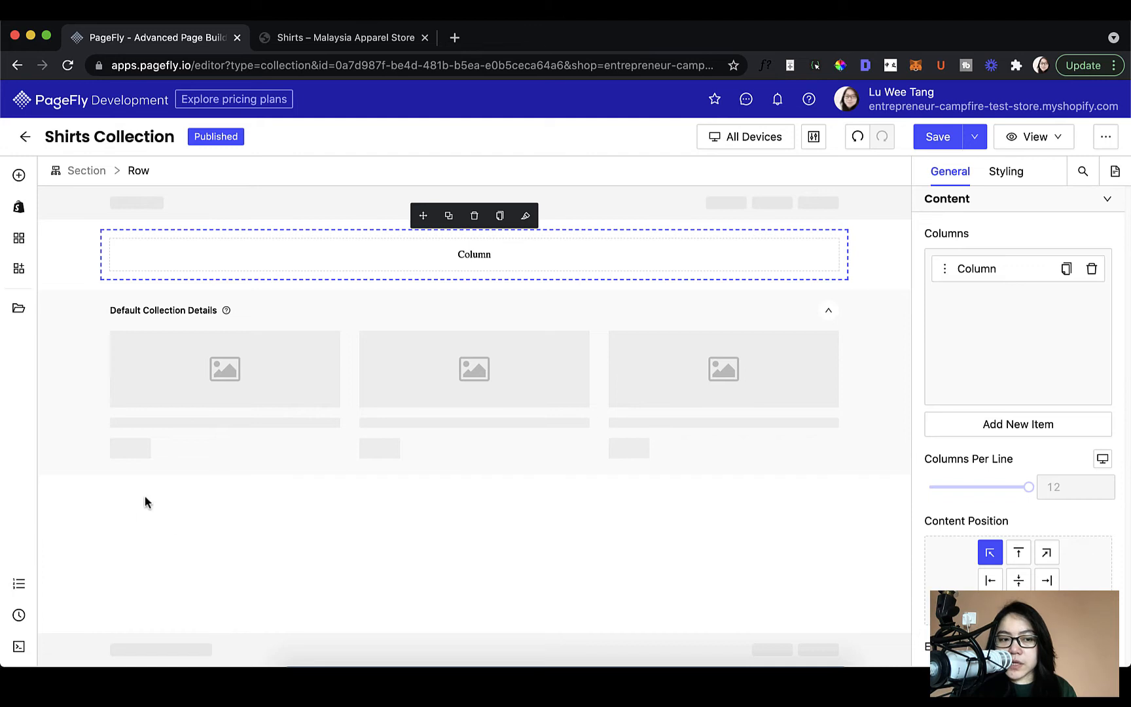
pyautogui.click(19, 174)
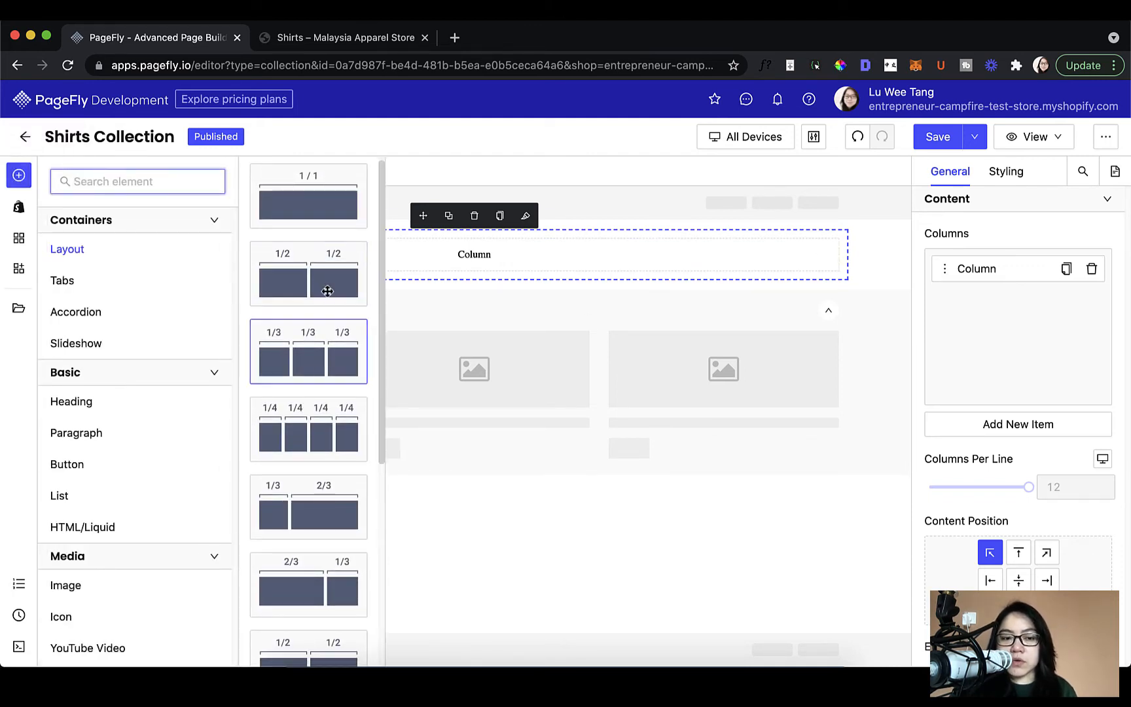
pyautogui.moveTo(327, 291); pyautogui.dragTo(420, 484)
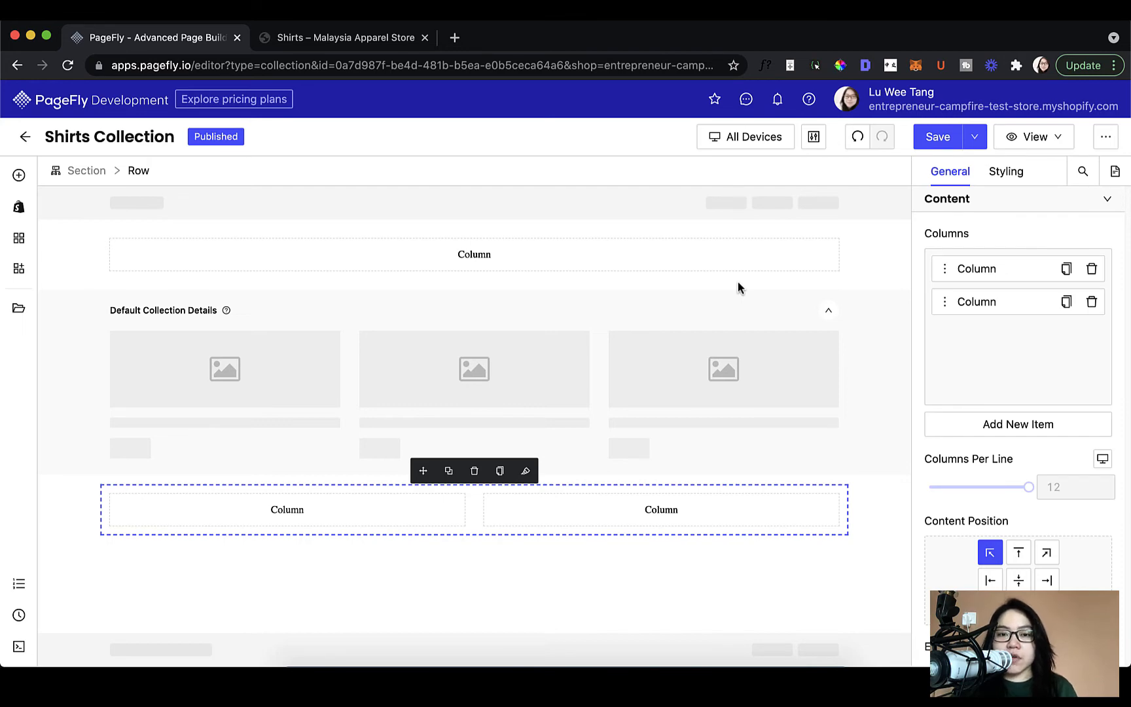
# Place an Image element in the single column above the default collection details and select that column.
pyautogui.click(19, 175)
pyautogui.scroll(-2, 139, 305)
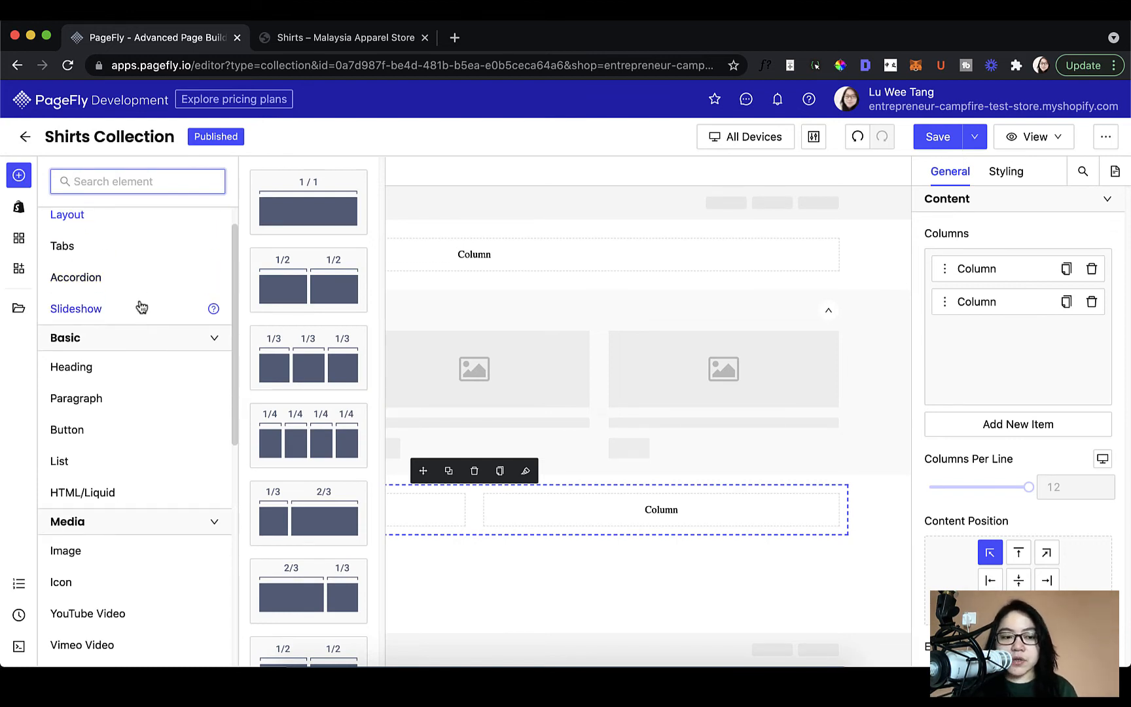
pyautogui.scroll(-4, 140, 307)
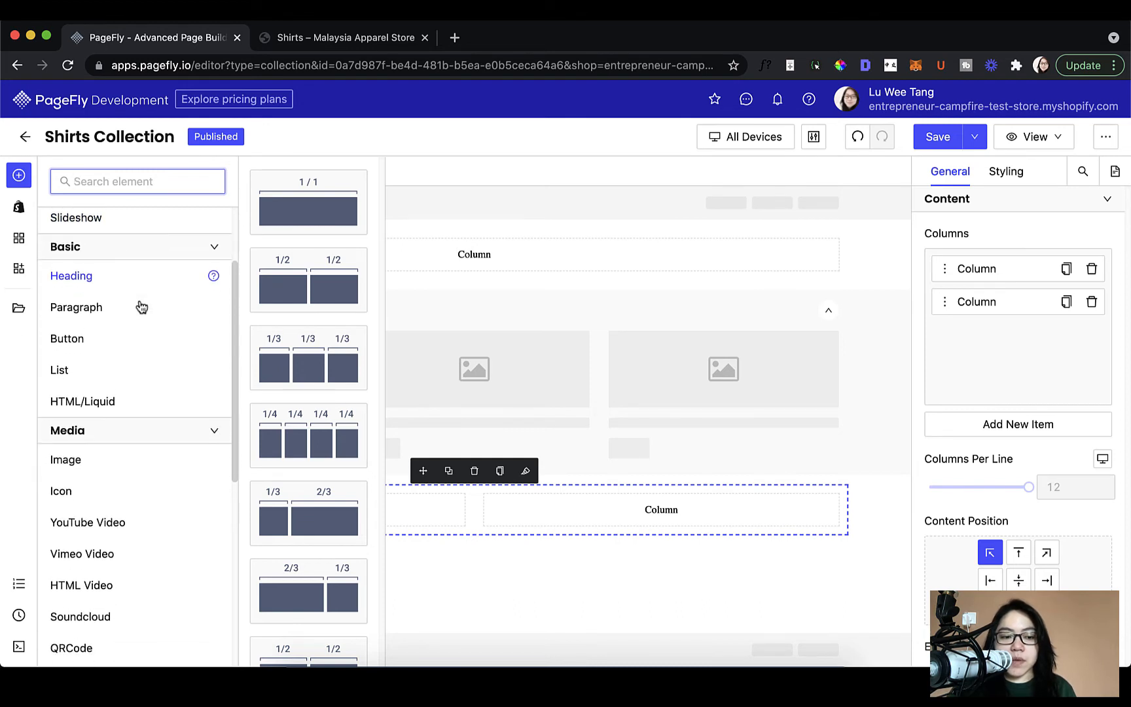
pyautogui.moveTo(163, 416)
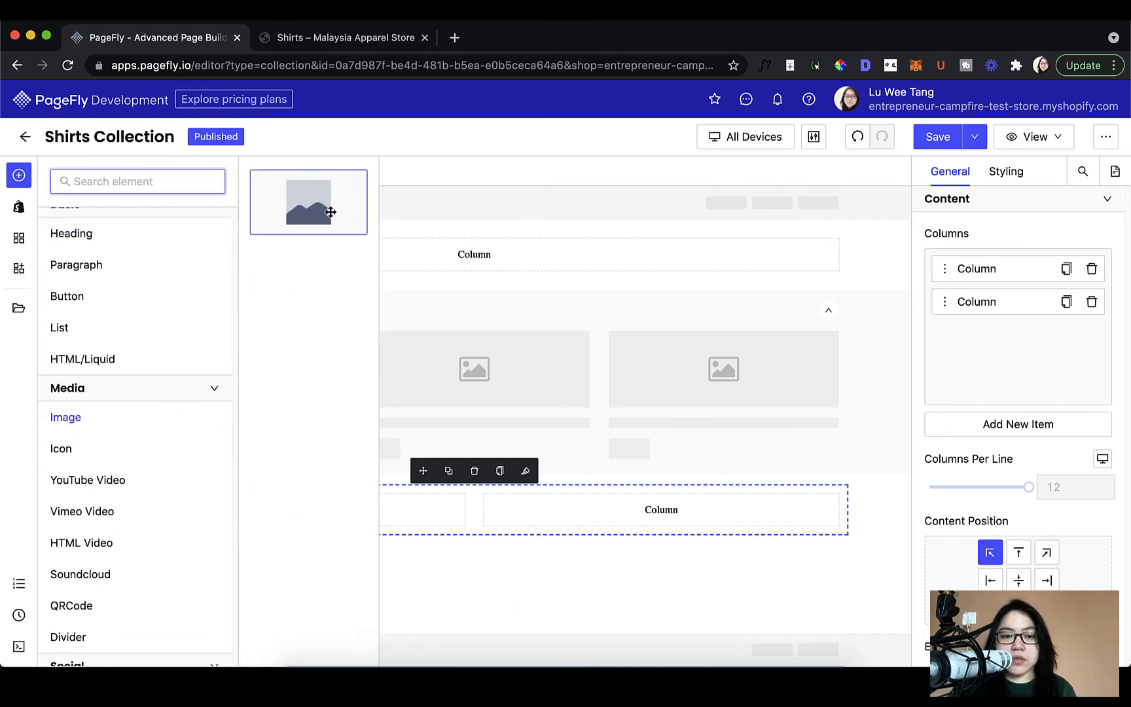
pyautogui.moveTo(326, 208); pyautogui.dragTo(432, 245)
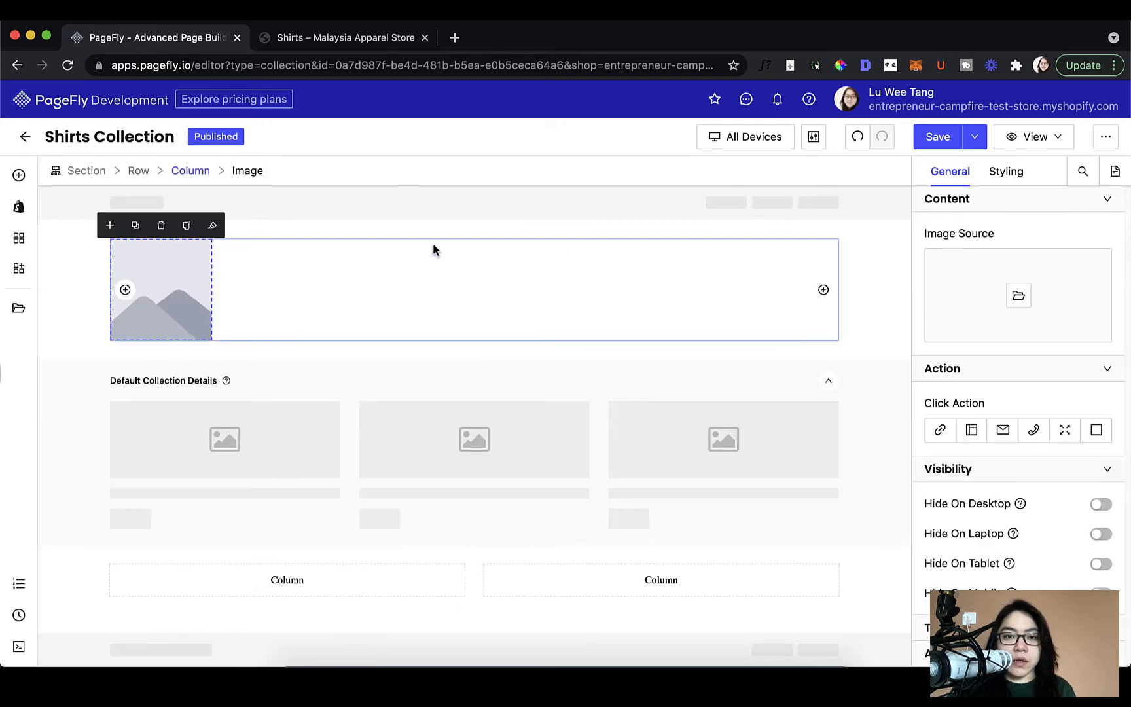
pyautogui.click(433, 249)
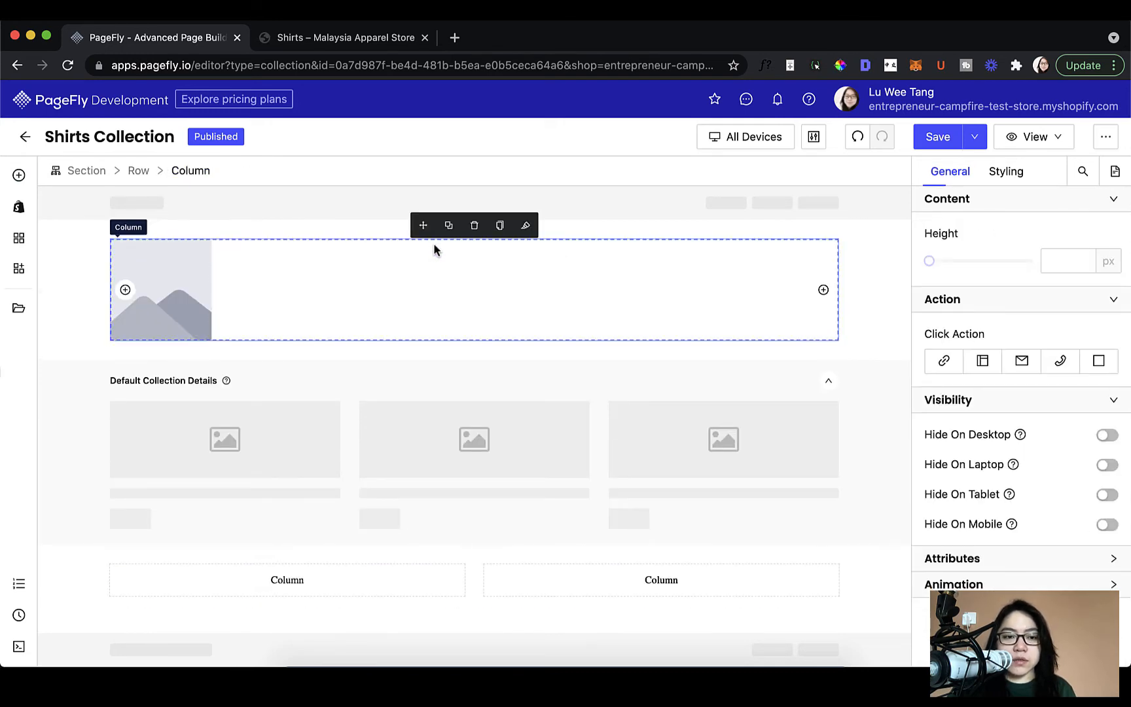
# Find the Countdown element, add it to the column with the image, and move it into its own row directly below the image.
pyautogui.click(14, 177)
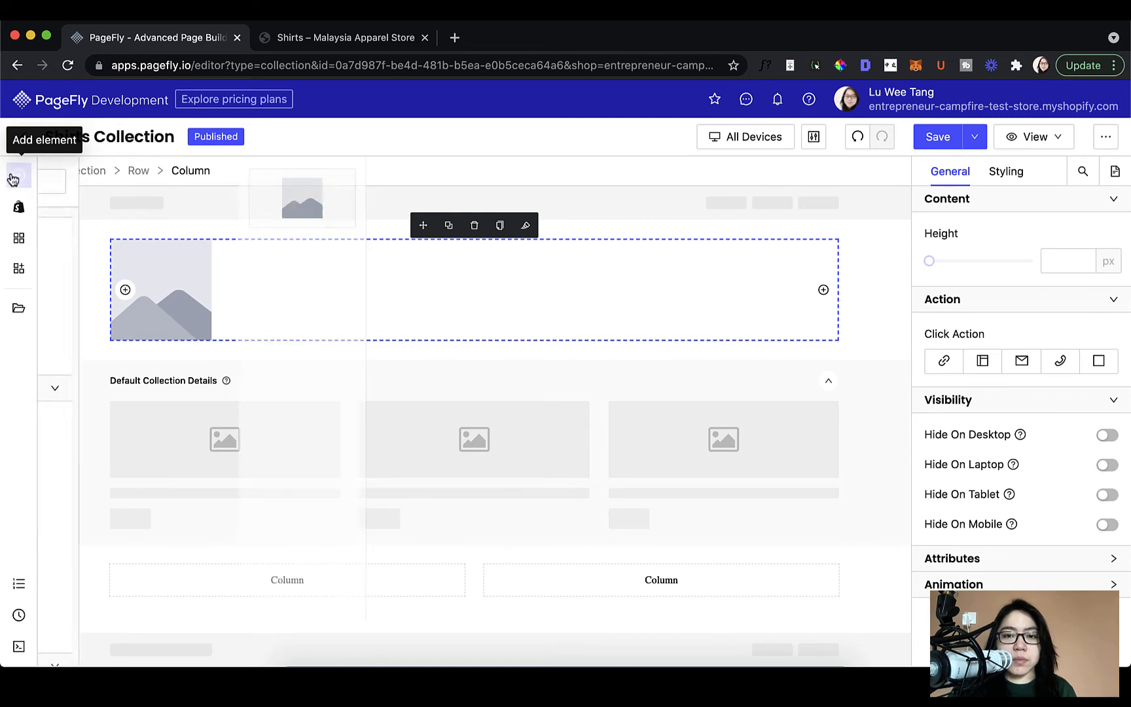
pyautogui.scroll(3, 166, 302)
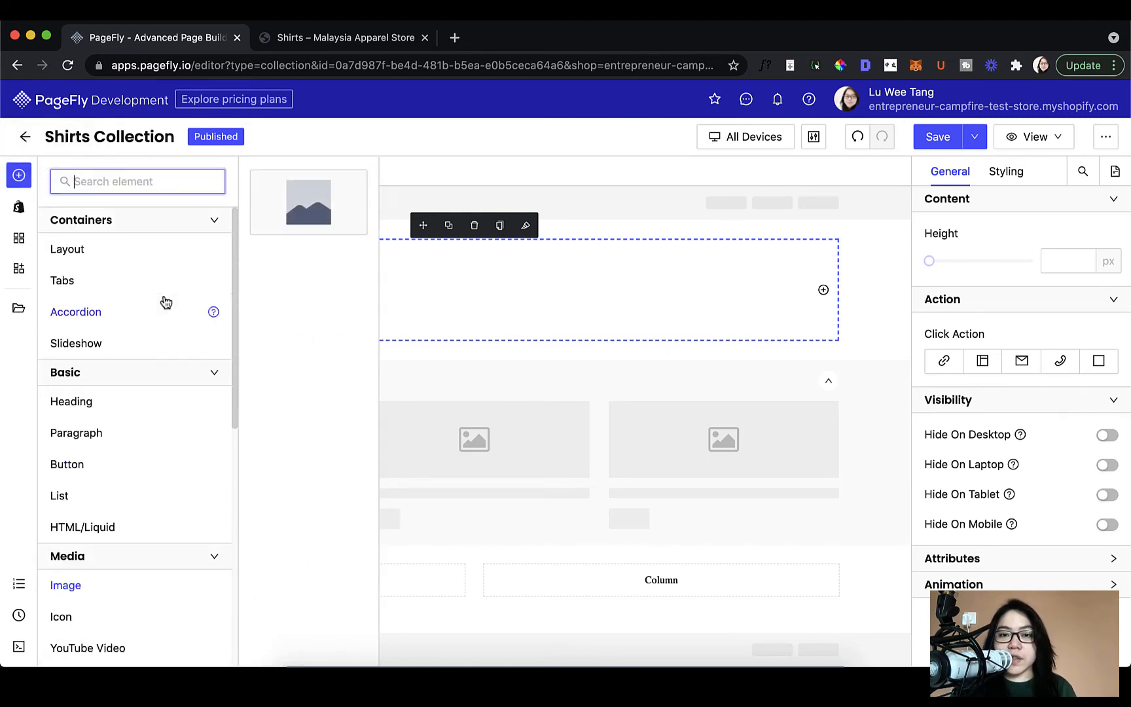
pyautogui.scroll(-9, 166, 302)
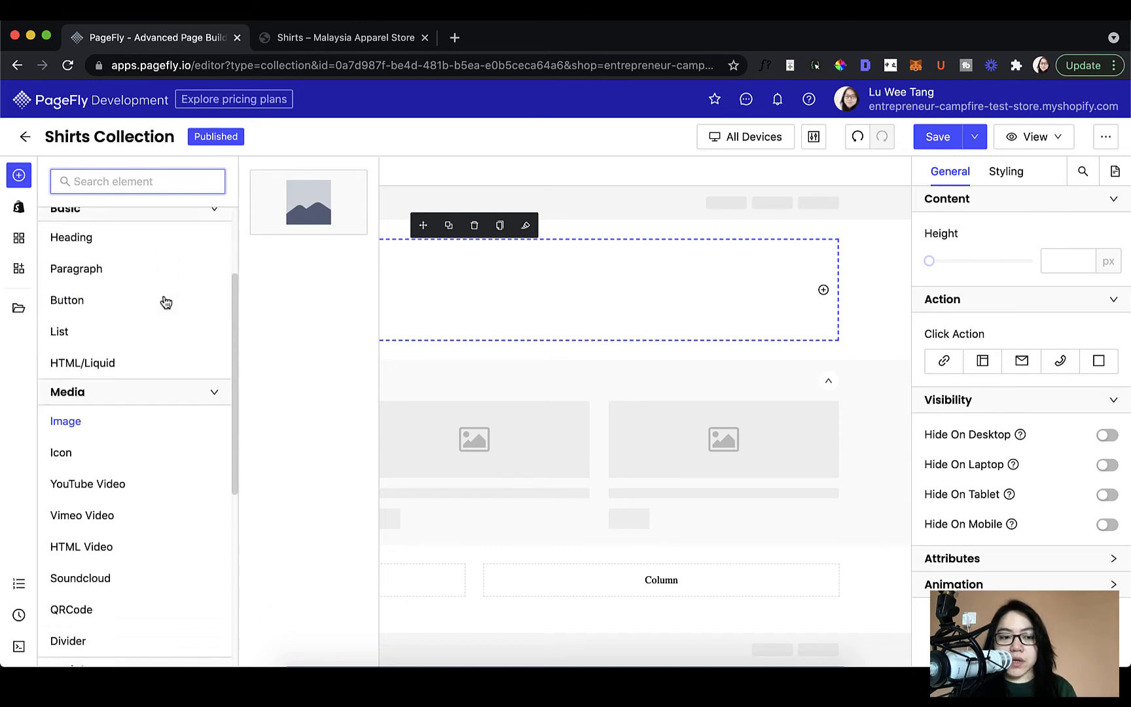
pyautogui.scroll(5, 174, 483)
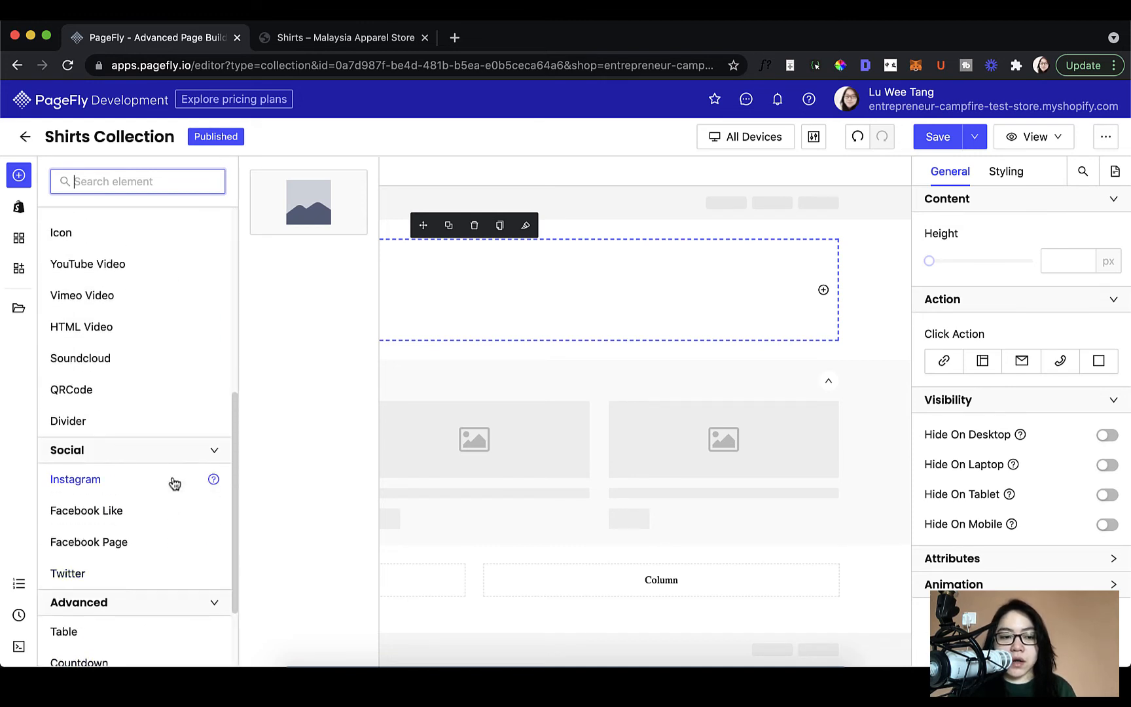
pyautogui.write('coun')
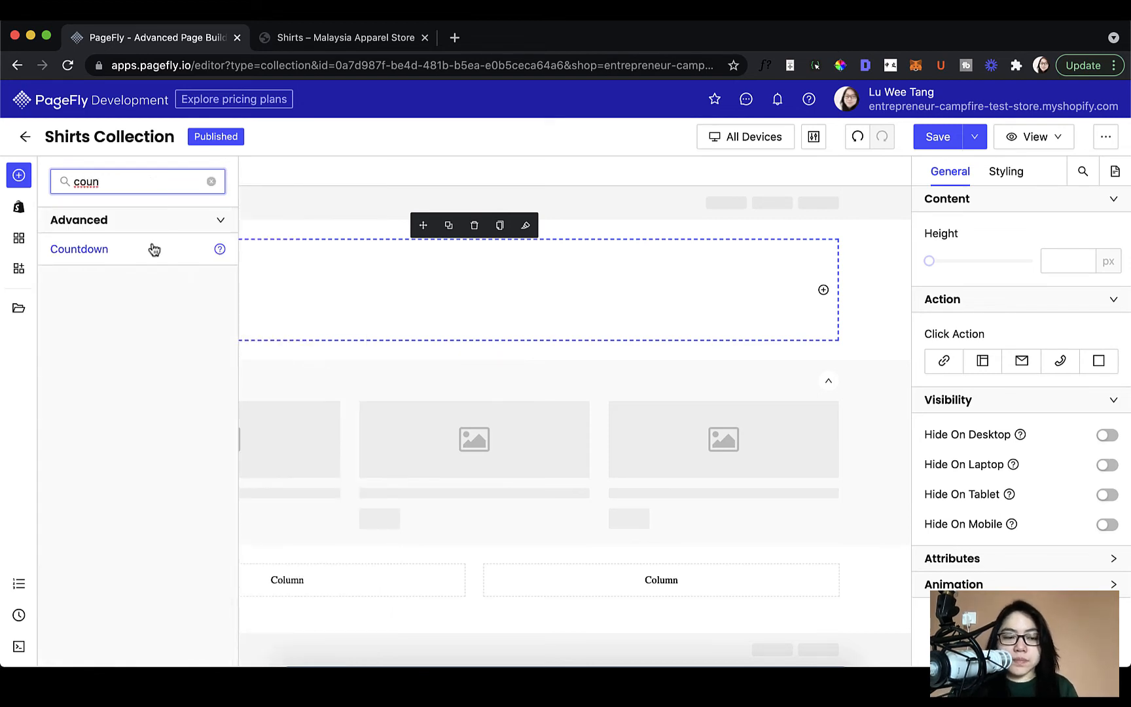
pyautogui.moveTo(151, 248); pyautogui.dragTo(318, 327)
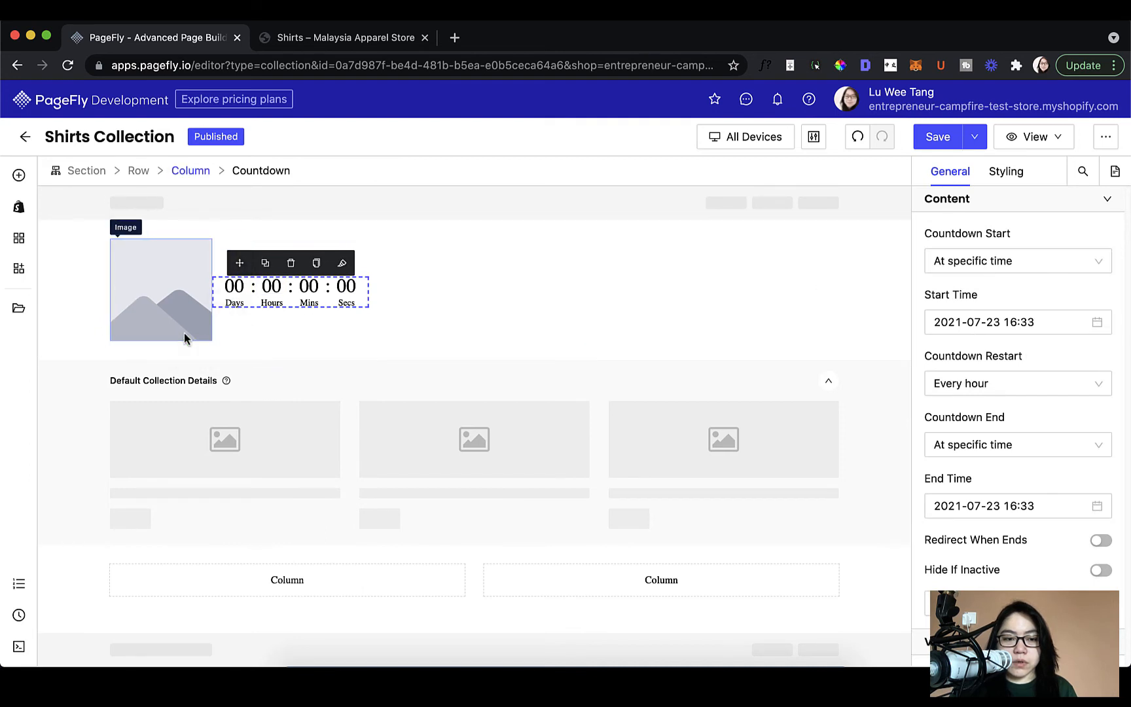
pyautogui.moveTo(240, 262); pyautogui.dragTo(207, 350)
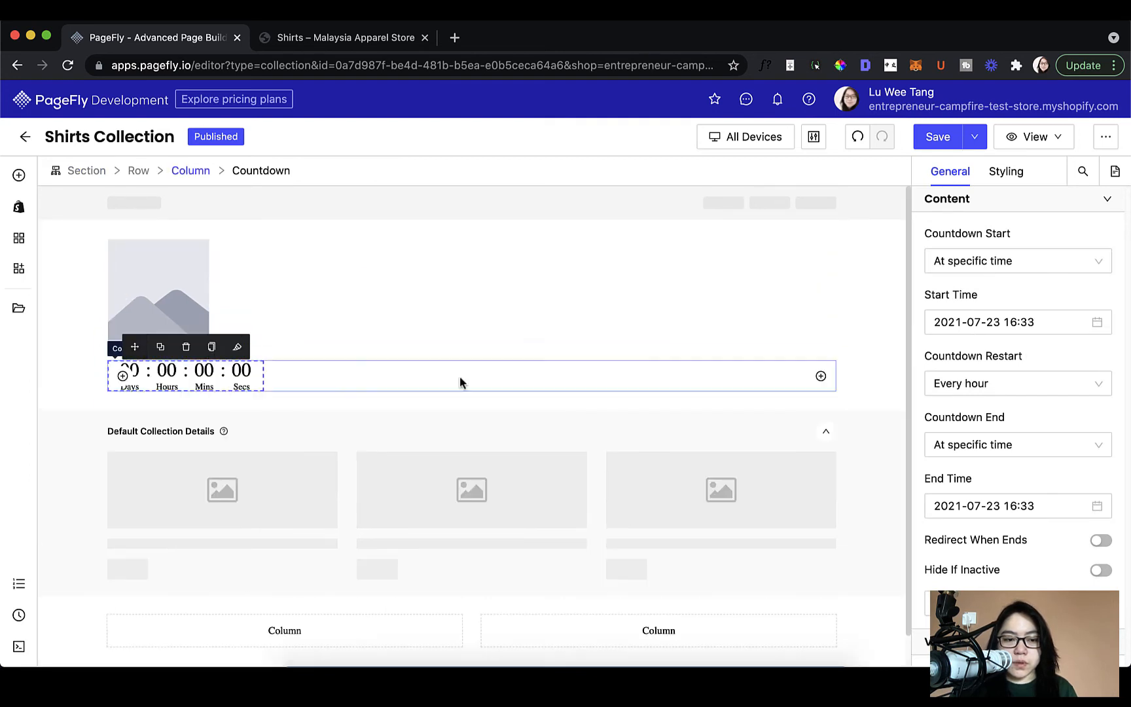
# Set the text alignment of the section above the default collection details to centre.
pyautogui.click(489, 224)
pyautogui.scroll(-2, 1057, 394)
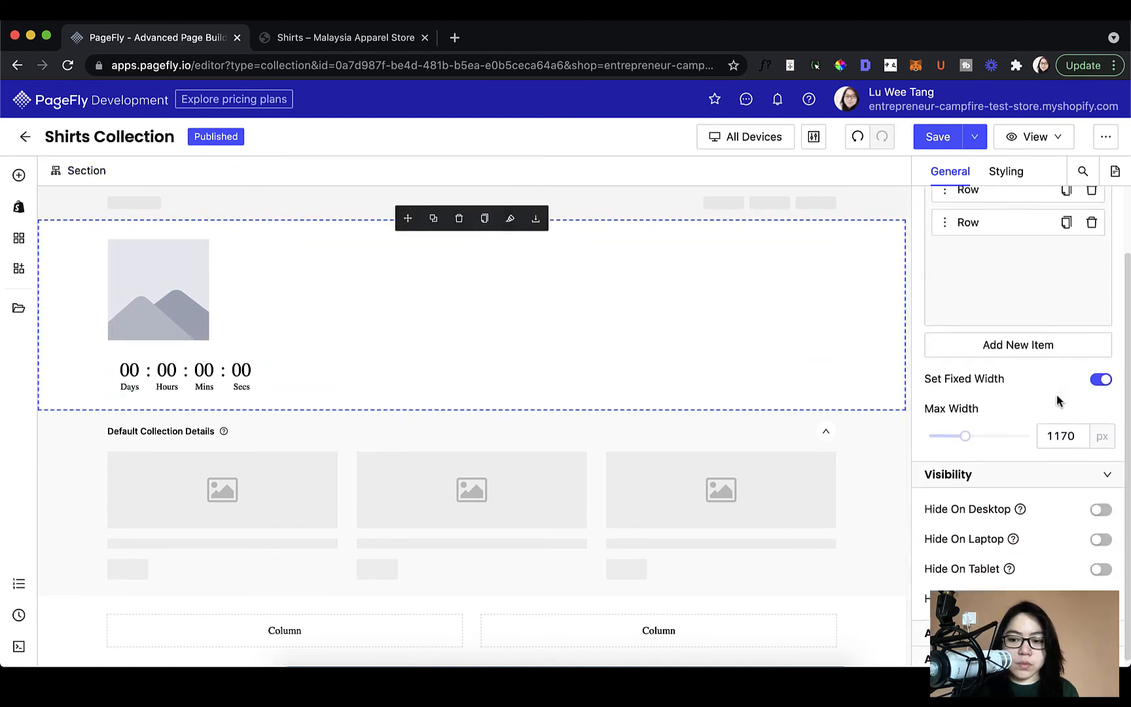
pyautogui.scroll(2, 1057, 394)
pyautogui.click(1025, 173)
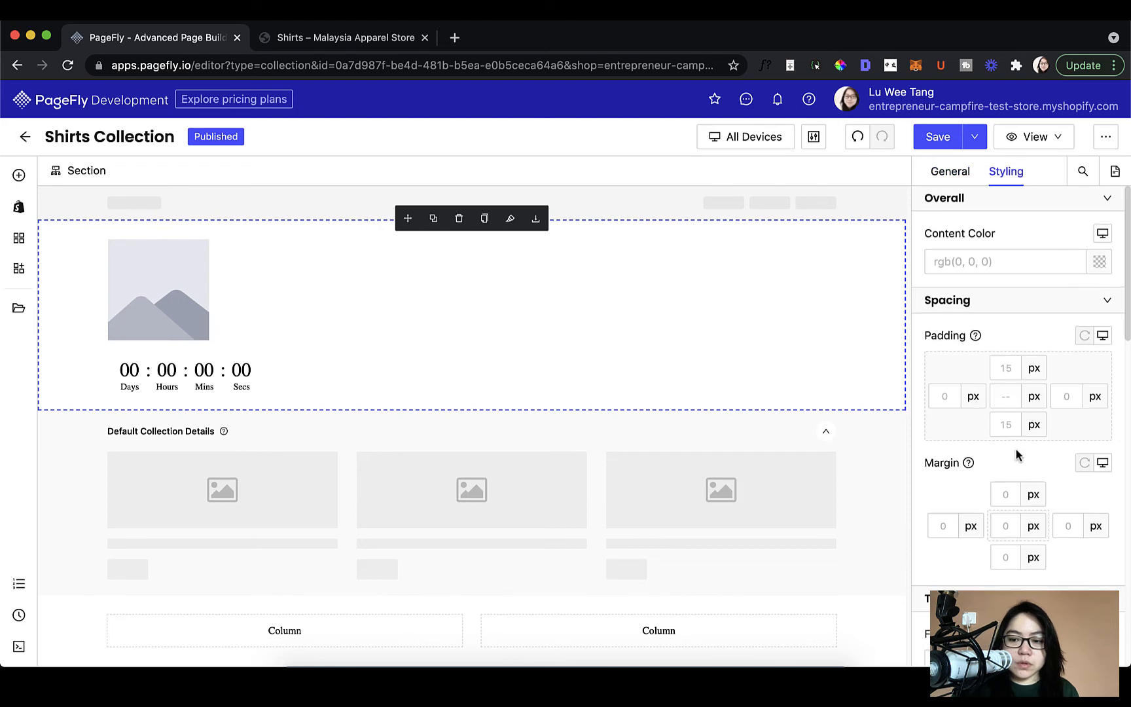
pyautogui.scroll(-4, 1016, 451)
pyautogui.click(999, 560)
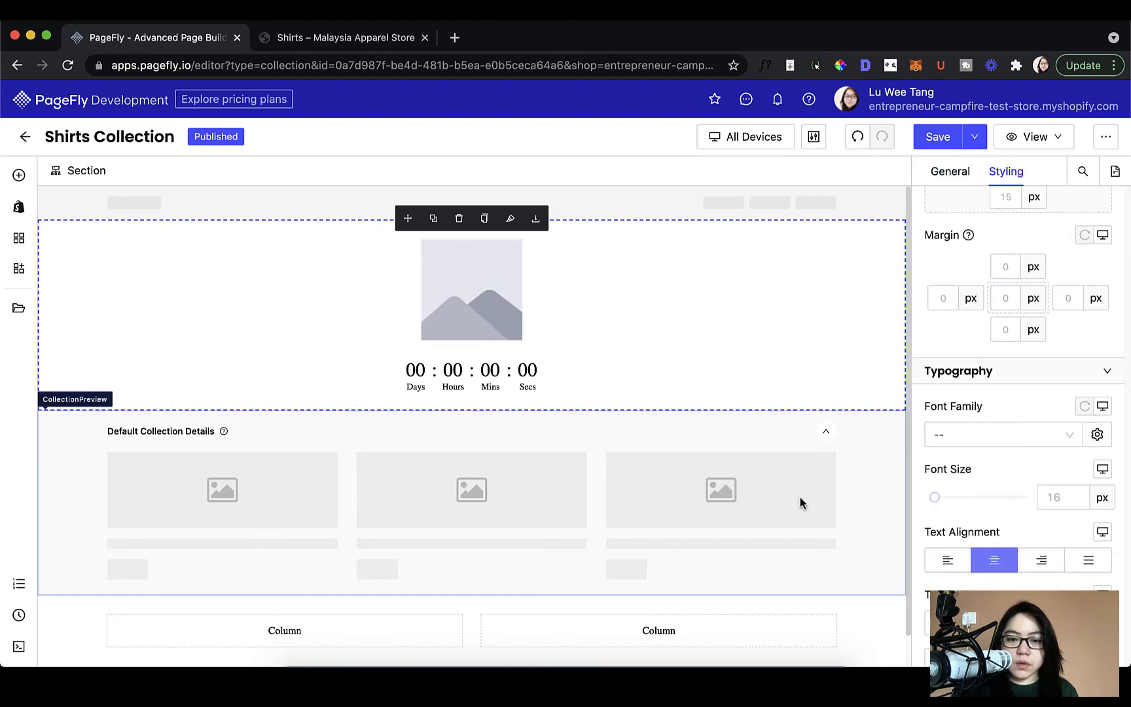
pyautogui.click(866, 420)
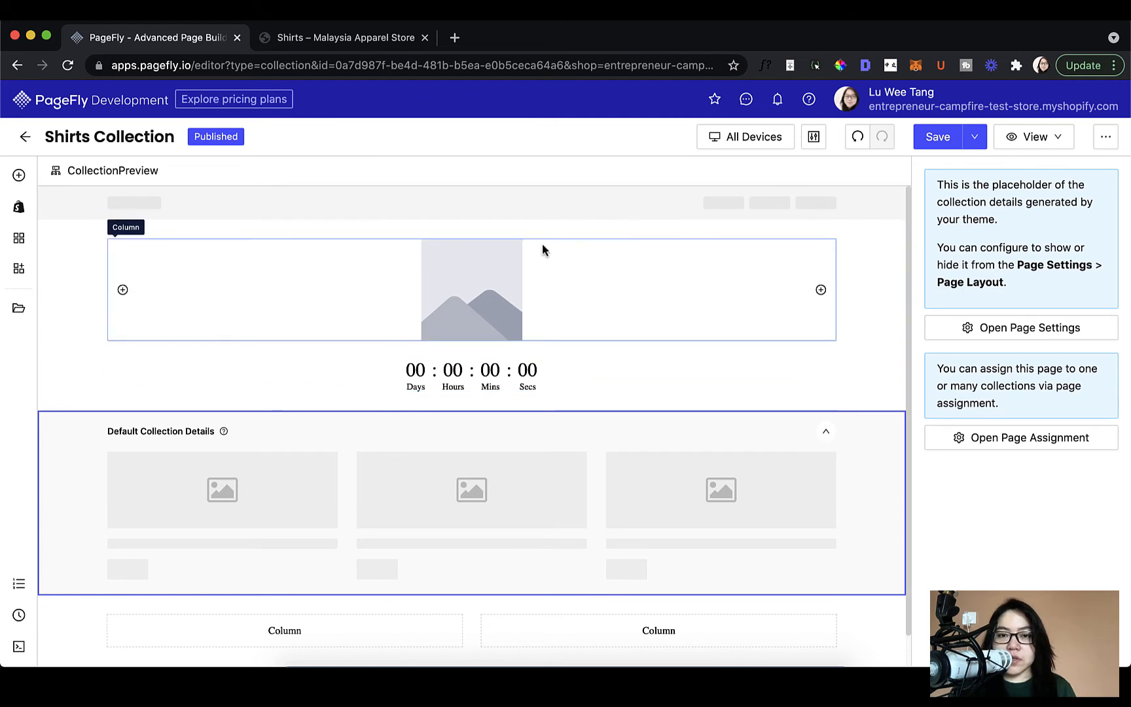
# Set the Image element's source to the sleeper-hybrid picture from the image manager.
pyautogui.click(510, 265)
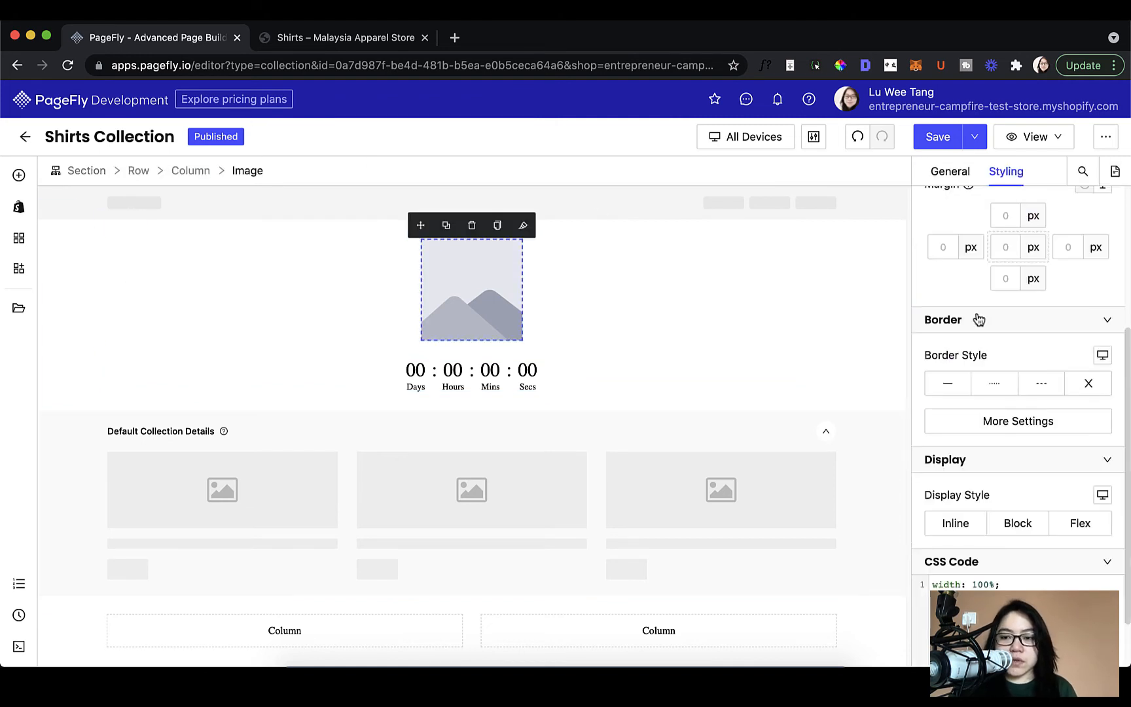
pyautogui.scroll(4, 1033, 327)
pyautogui.click(951, 172)
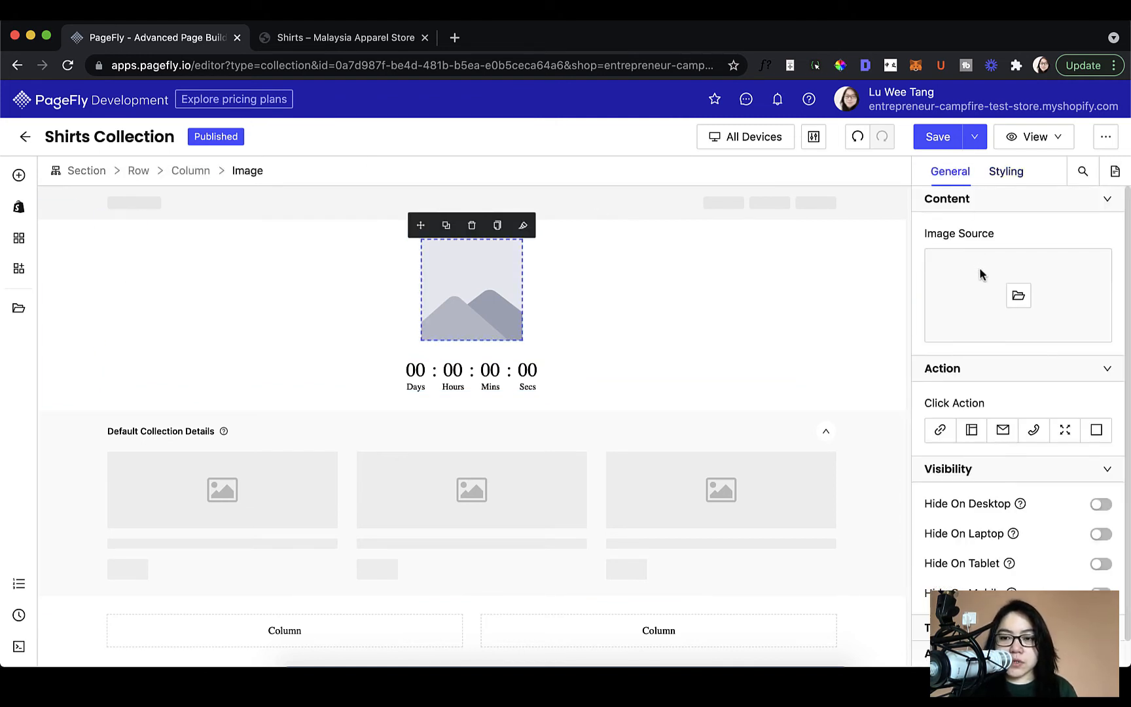
pyautogui.click(1019, 296)
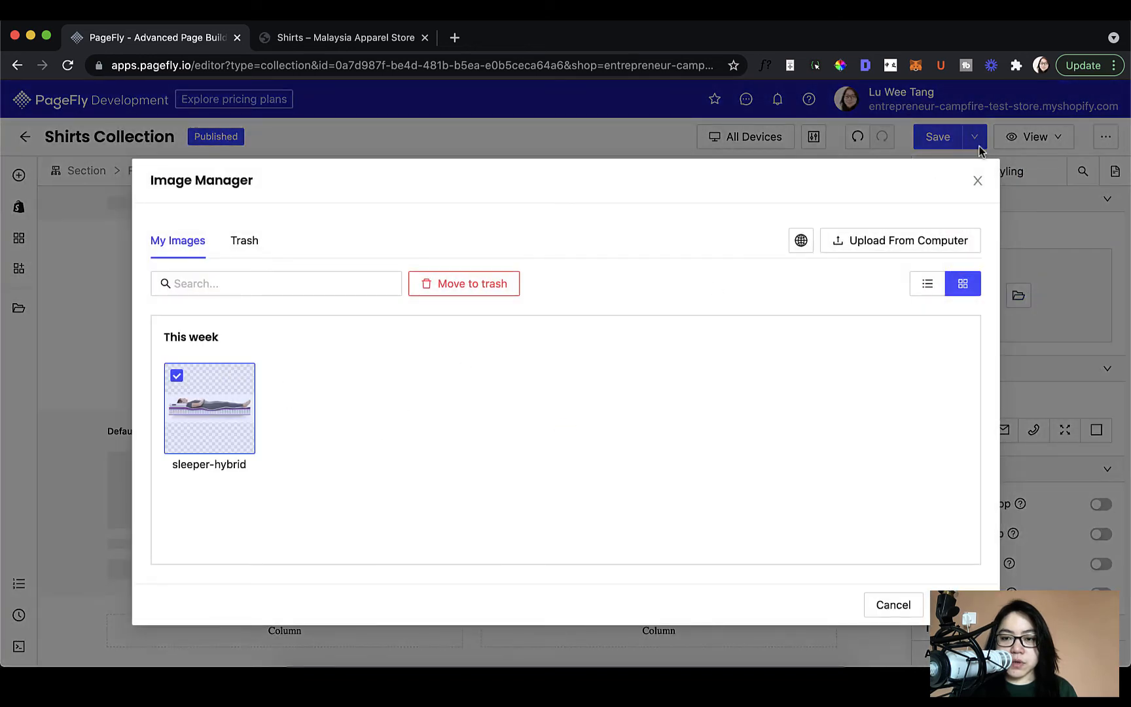
pyautogui.click(206, 392)
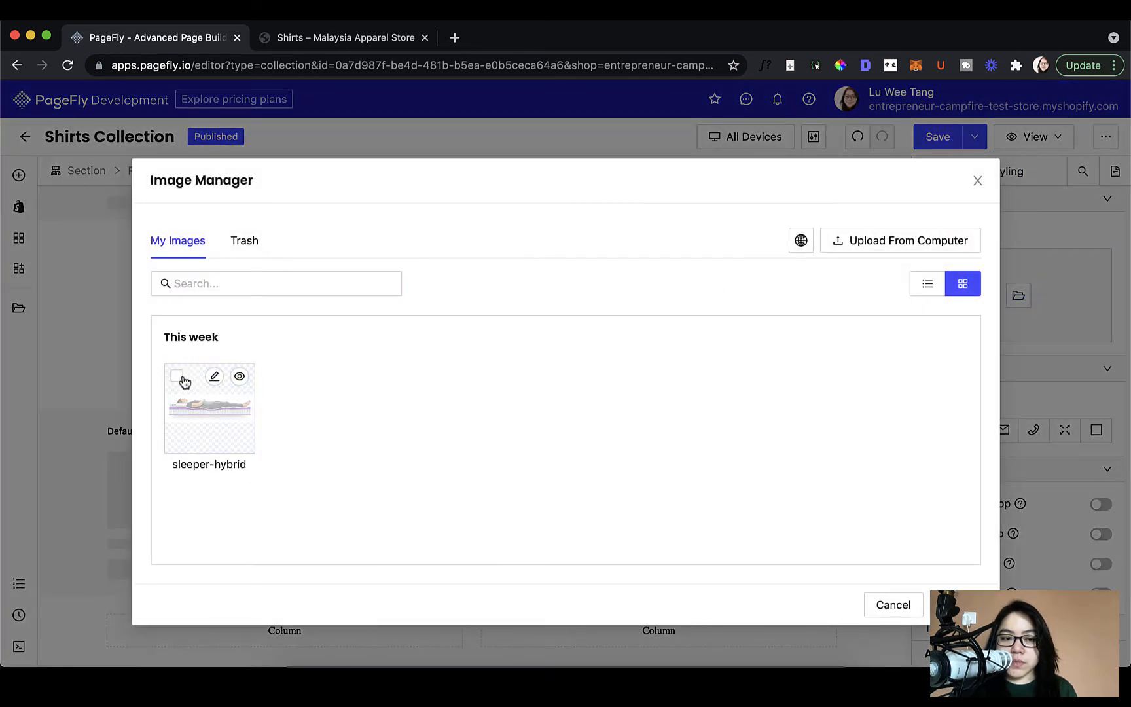
pyautogui.click(196, 408)
pyautogui.click(196, 408)
pyautogui.click(174, 432)
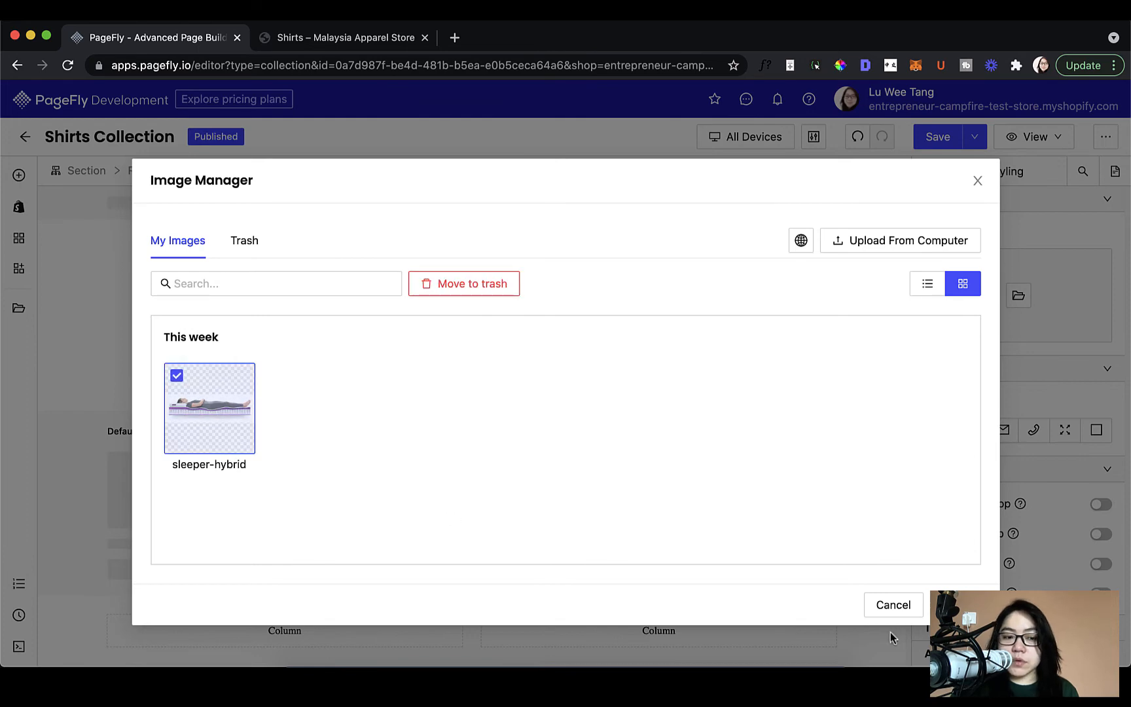
pyautogui.click(962, 604)
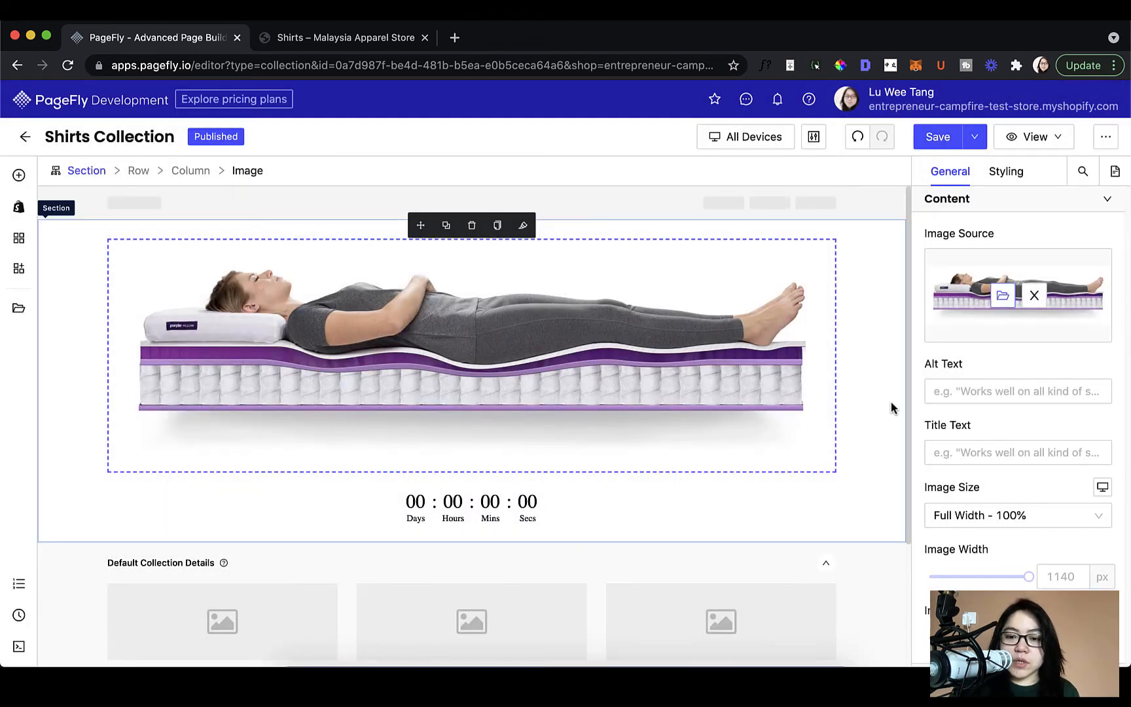
pyautogui.click(890, 403)
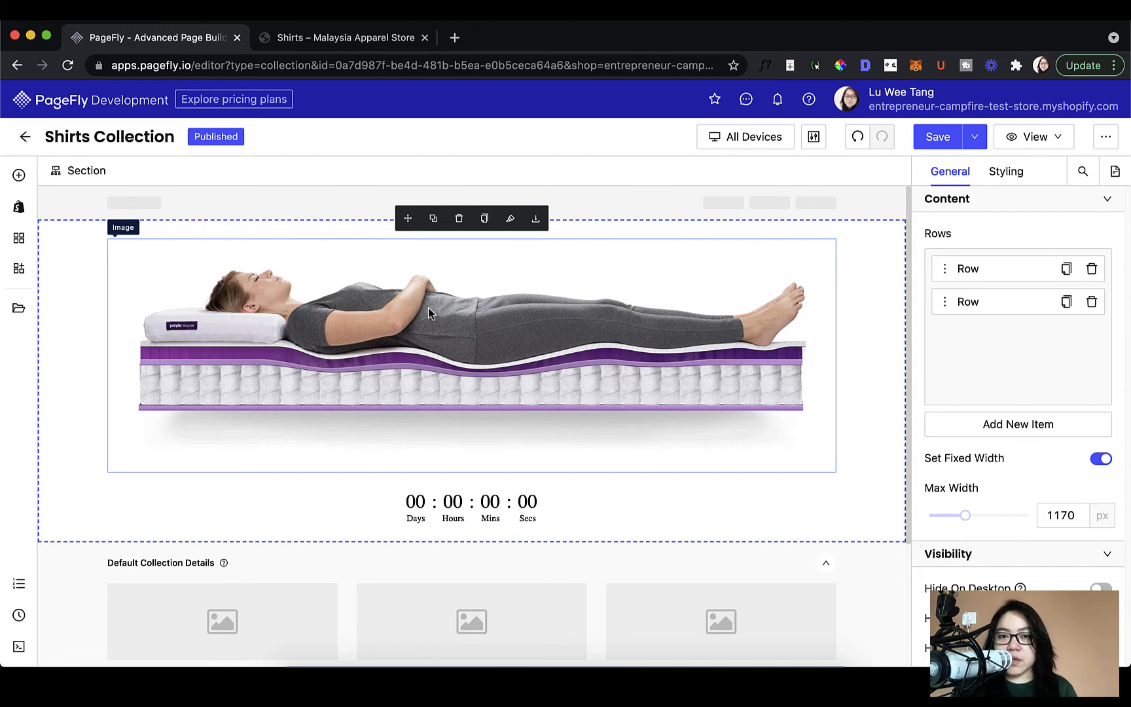
# Select the countdown element below the image and bring its end time setting into reach.
pyautogui.click(386, 515)
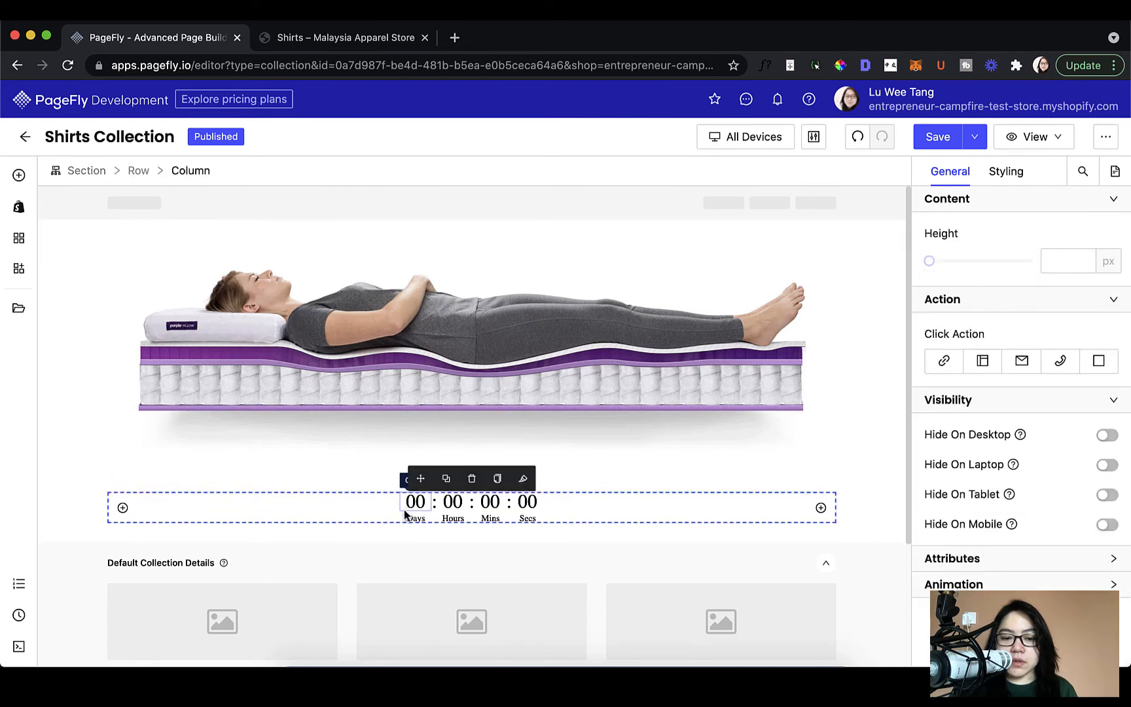
pyautogui.click(395, 515)
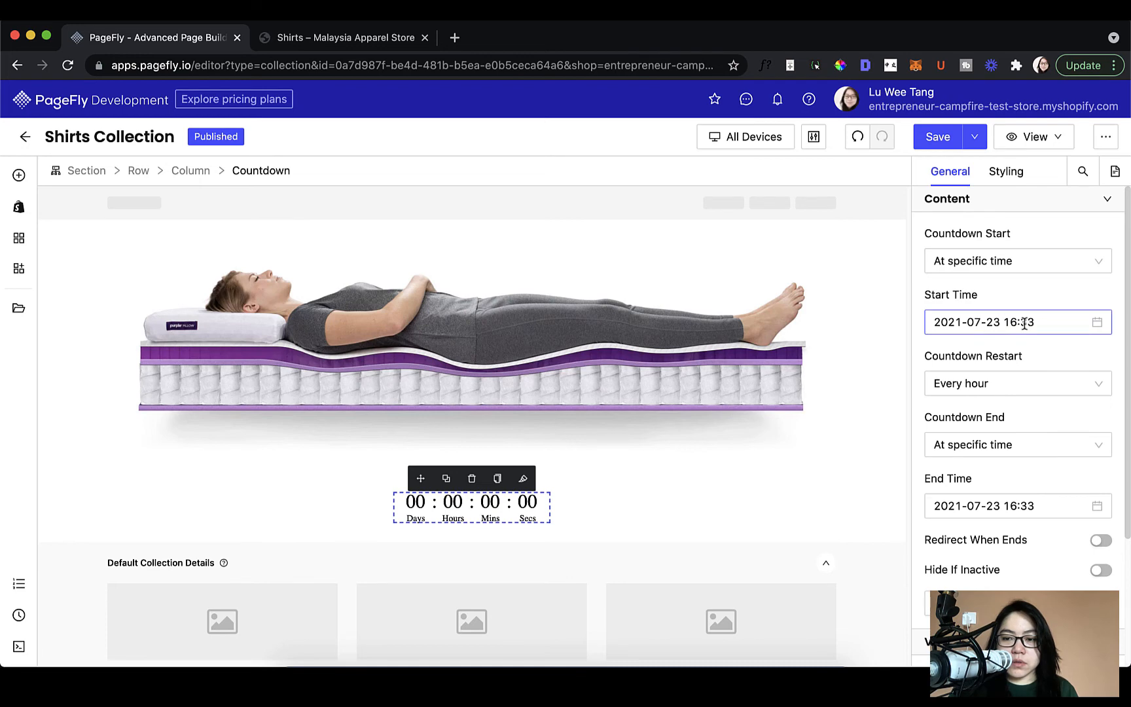
pyautogui.scroll(-2, 940, 364)
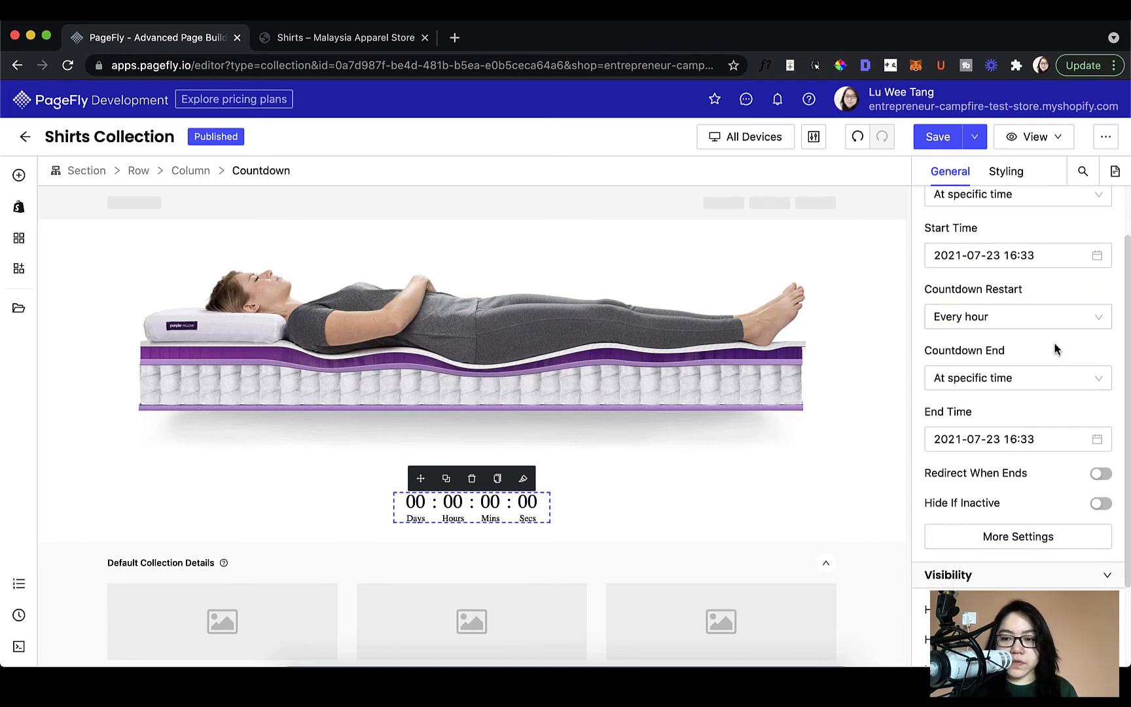
pyautogui.click(1017, 439)
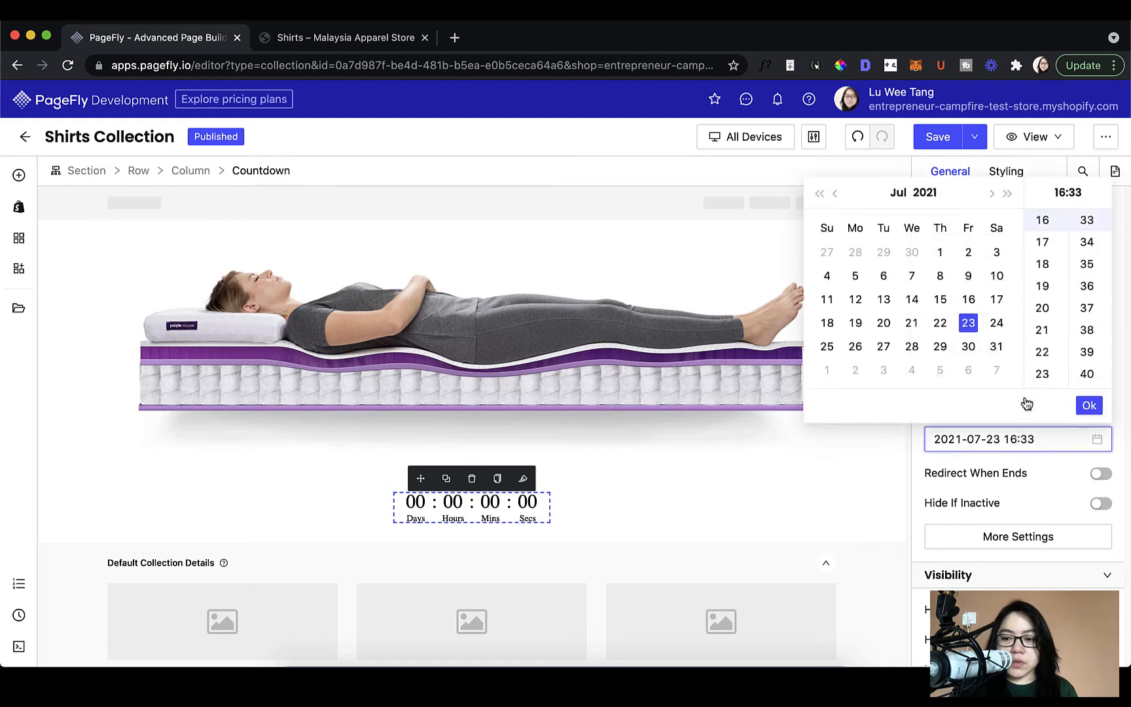
pyautogui.click(1053, 459)
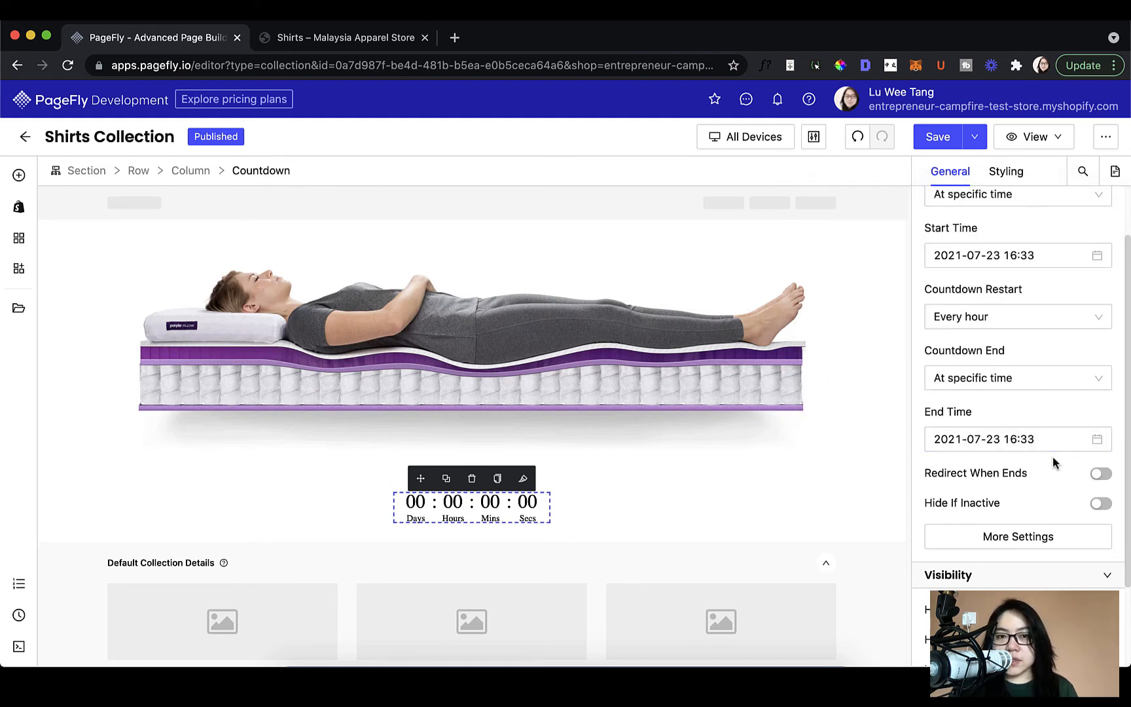
pyautogui.click(1019, 443)
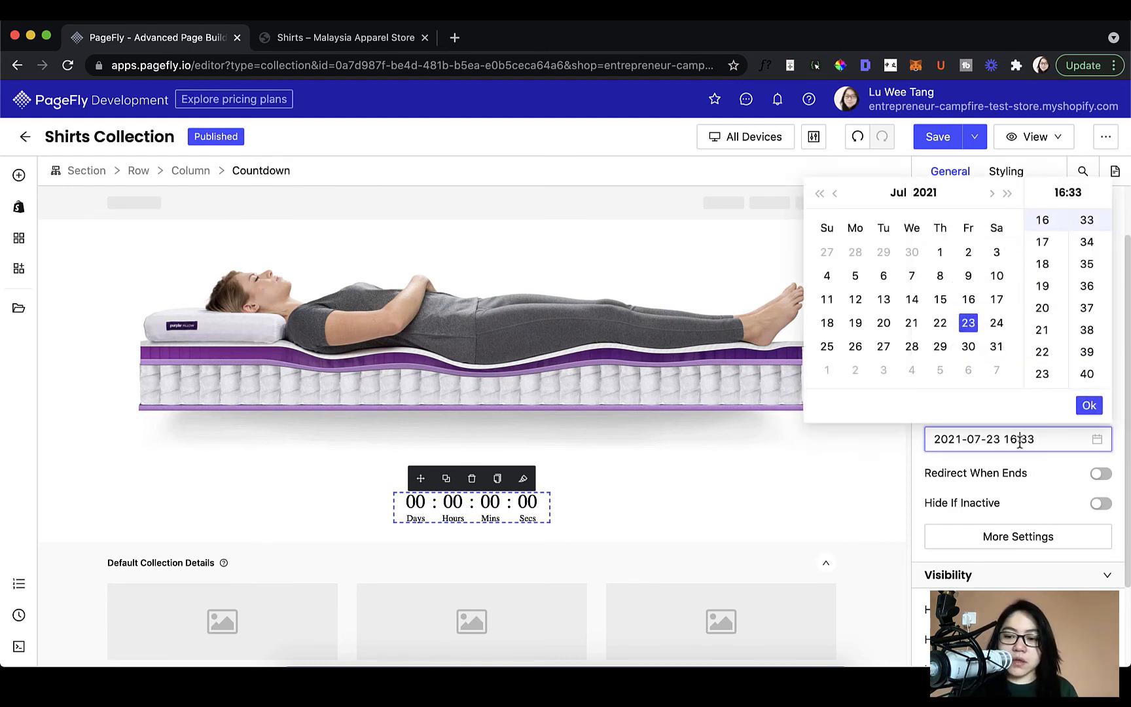
pyautogui.click(992, 324)
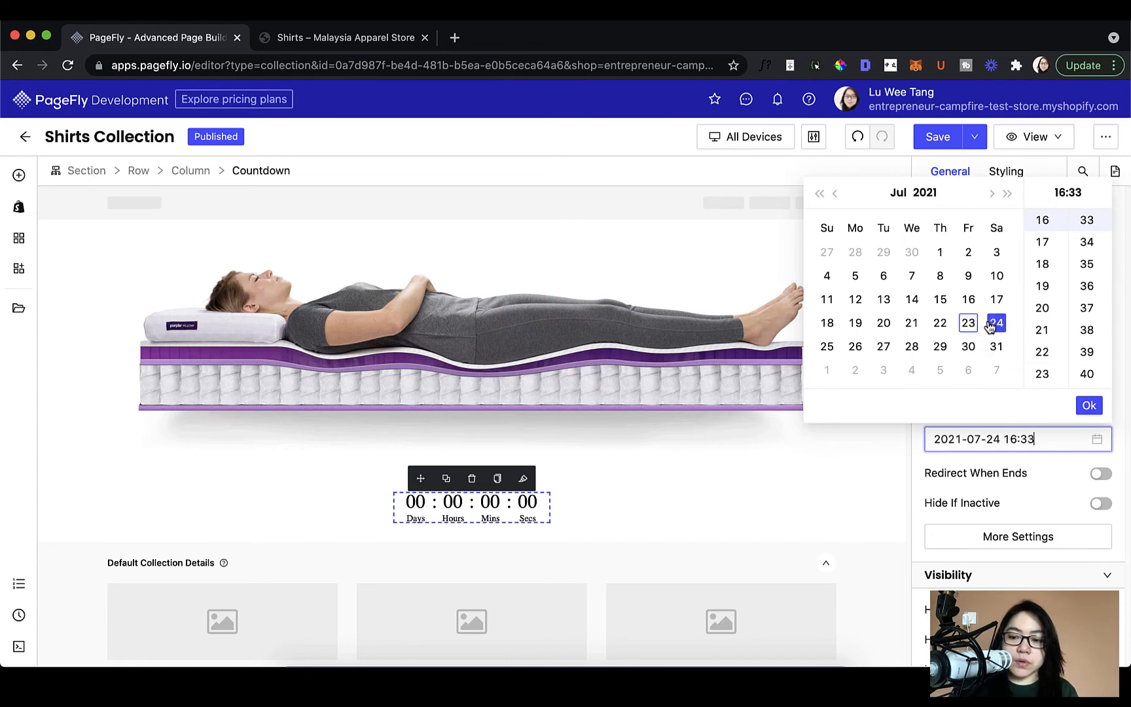
pyautogui.click(1051, 474)
pyautogui.click(991, 438)
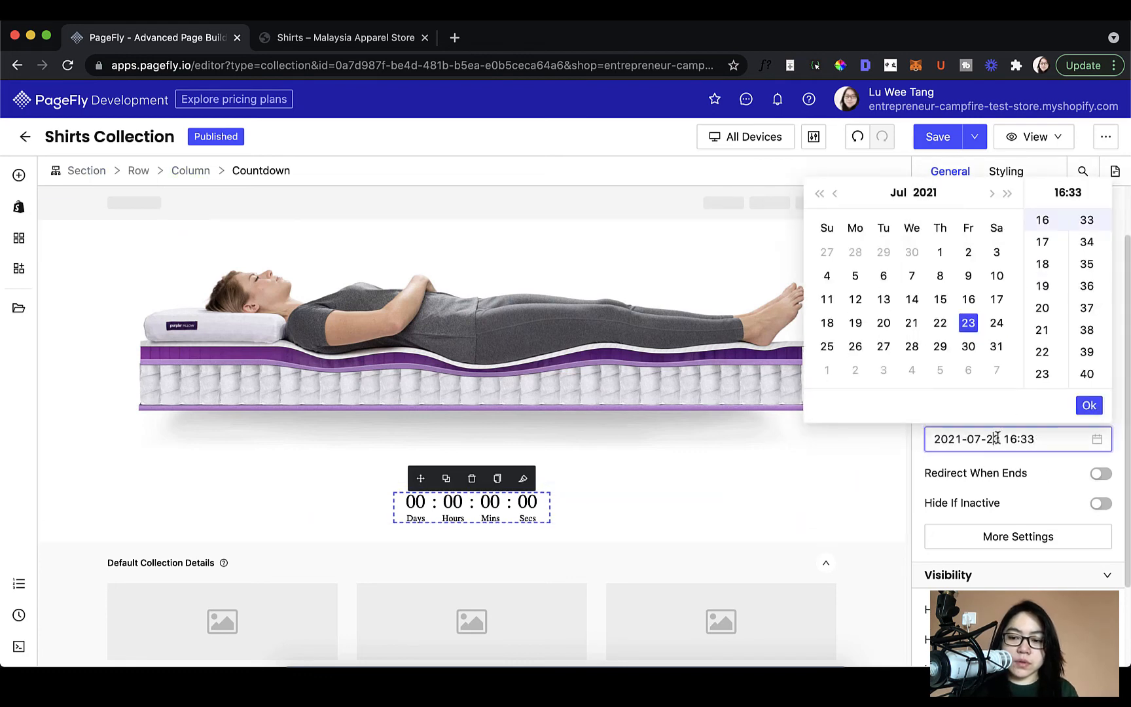
pyautogui.click(993, 326)
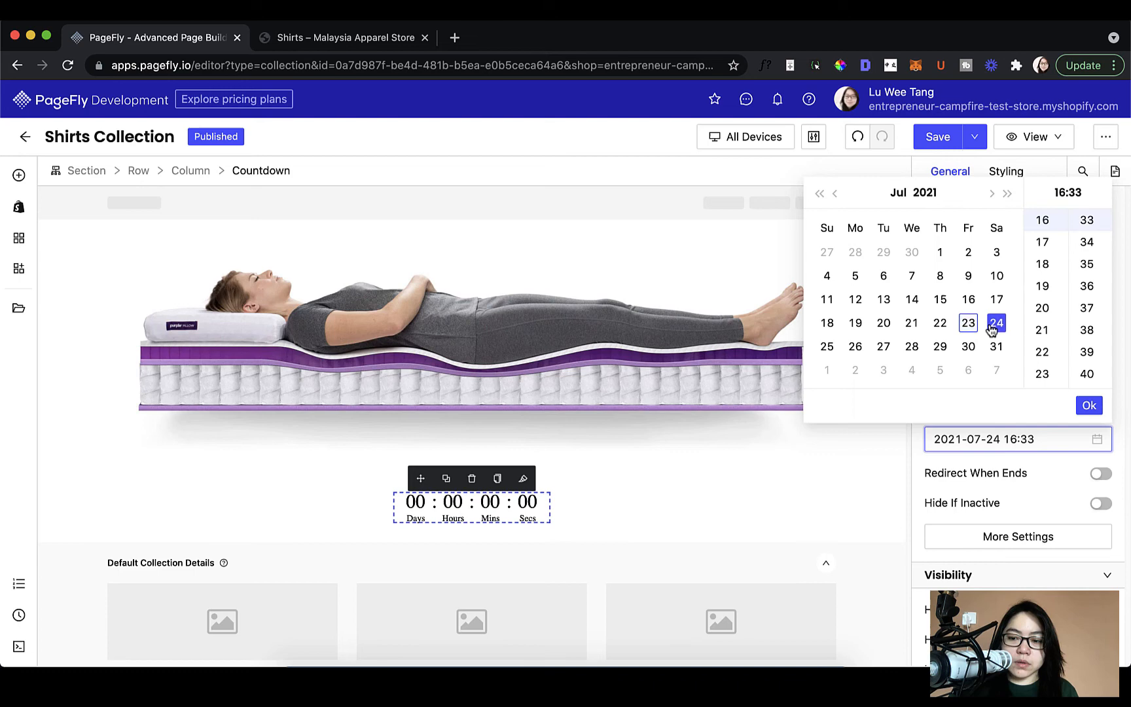
pyautogui.click(1043, 472)
pyautogui.click(993, 442)
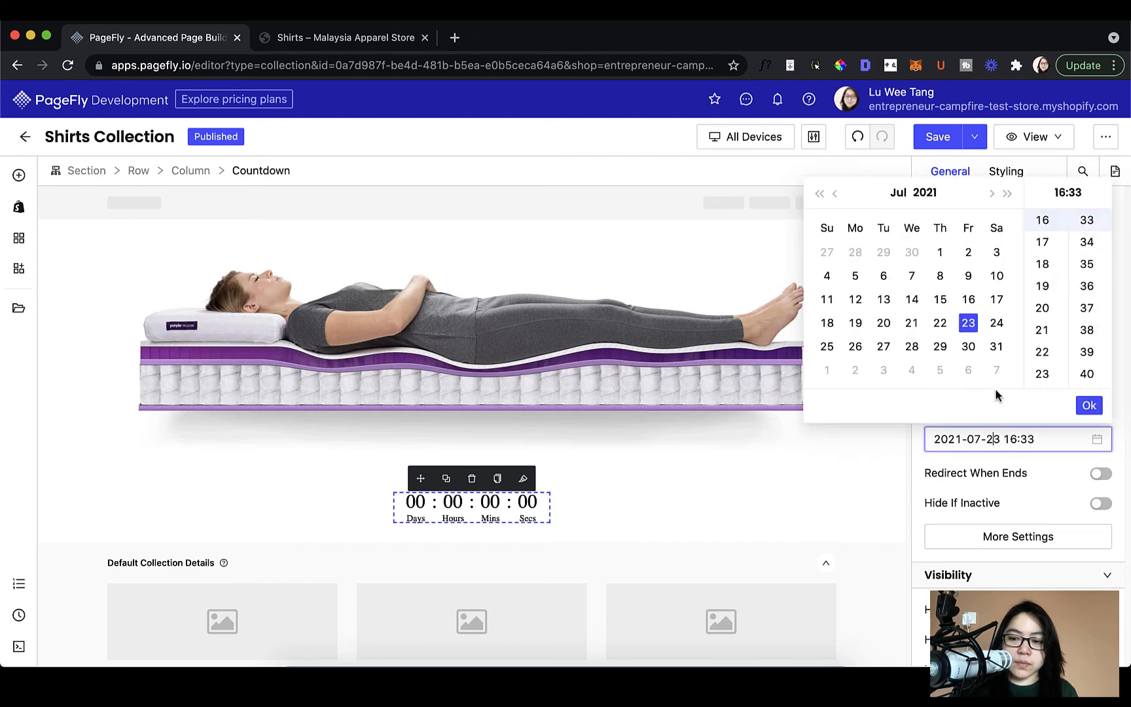
pyautogui.click(996, 323)
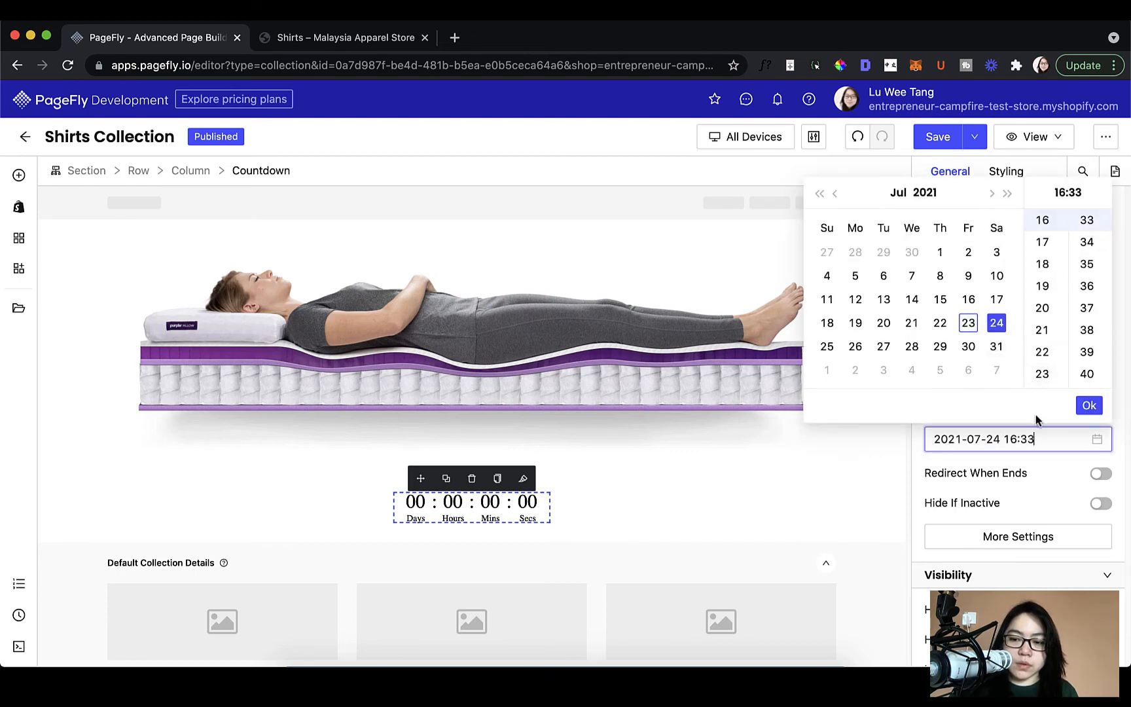
pyautogui.click(1086, 406)
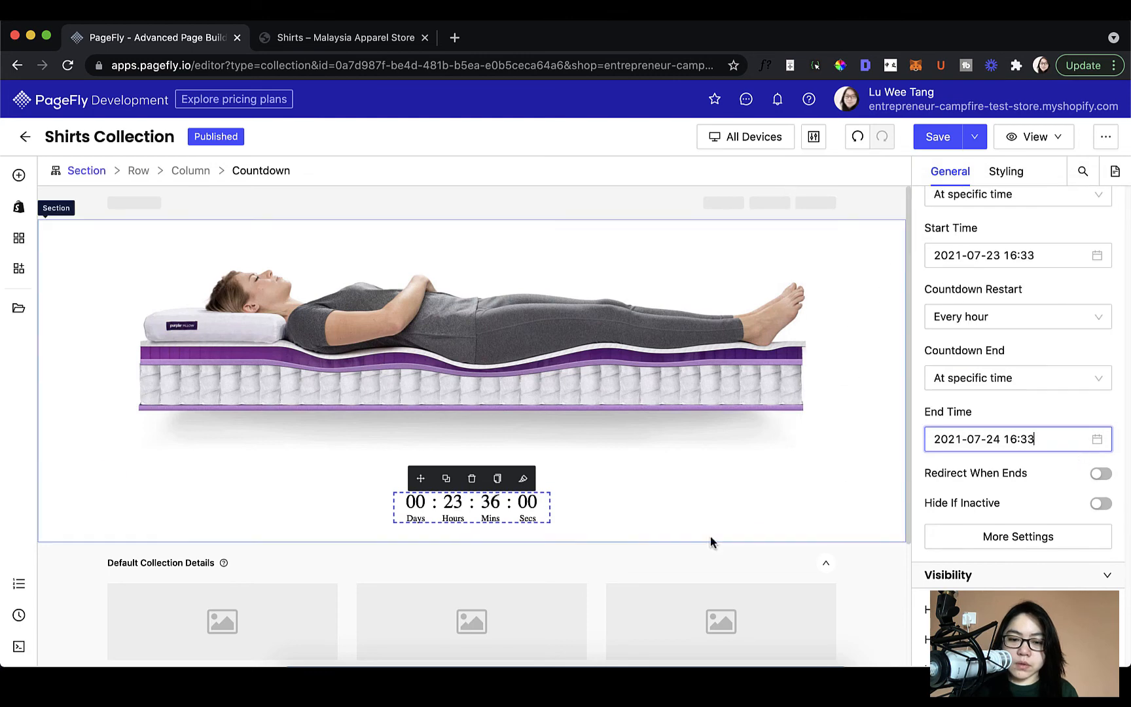
pyautogui.click(520, 551)
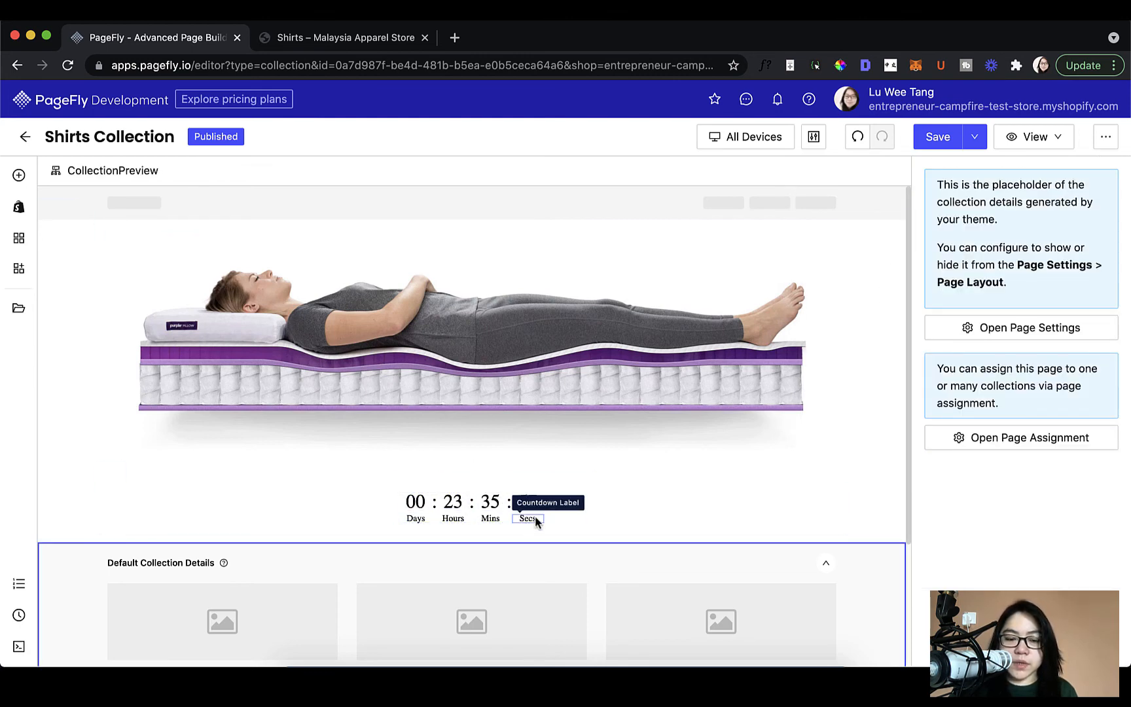
# Select the empty two-column section below the default collection details and browse the general and Shopify element lists for suitable content.
pyautogui.scroll(-3, 534, 517)
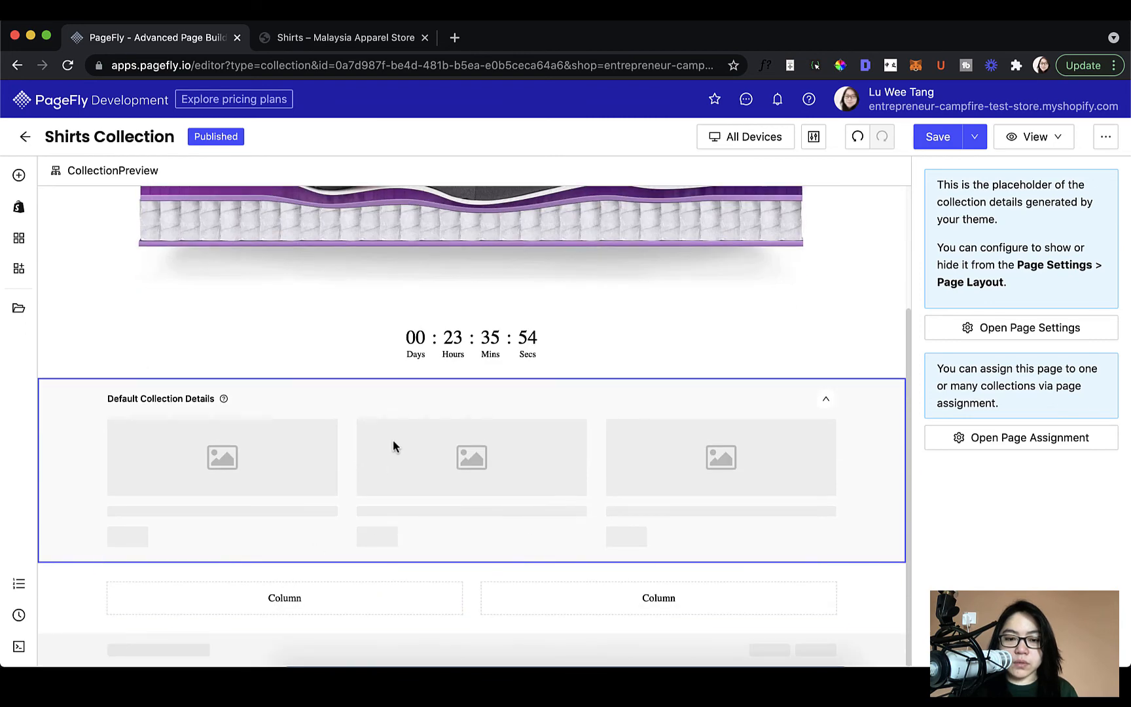
pyautogui.scroll(3, 606, 462)
pyautogui.scroll(-3, 392, 458)
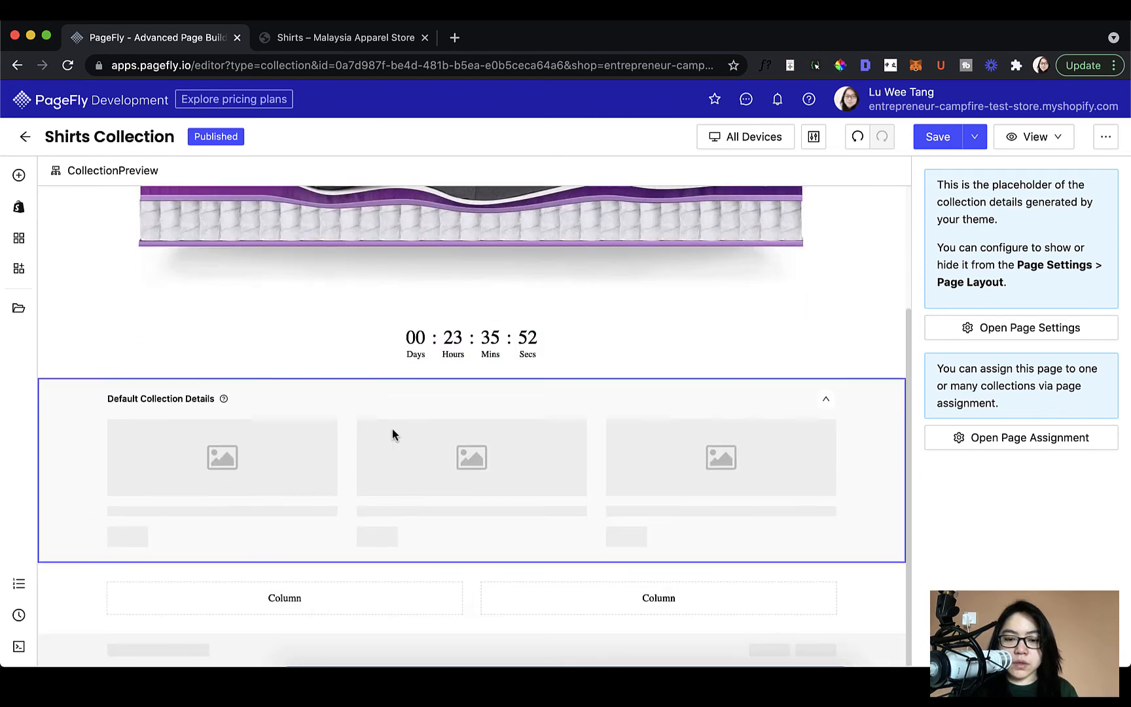
pyautogui.click(62, 585)
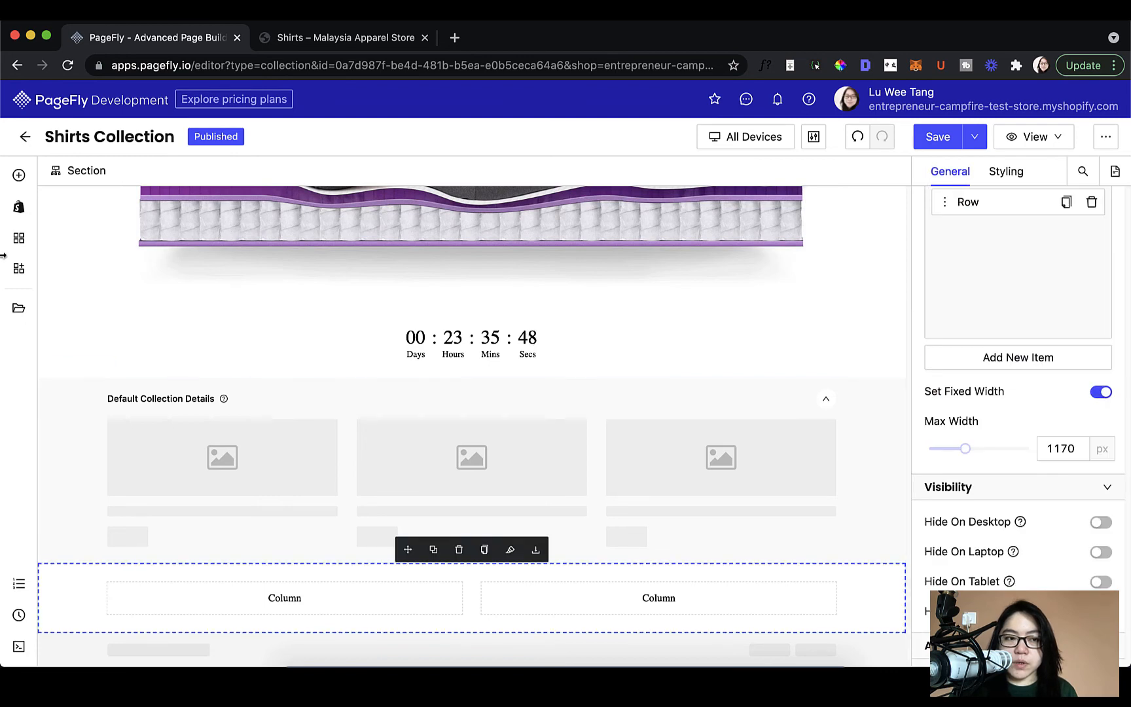
pyautogui.click(19, 175)
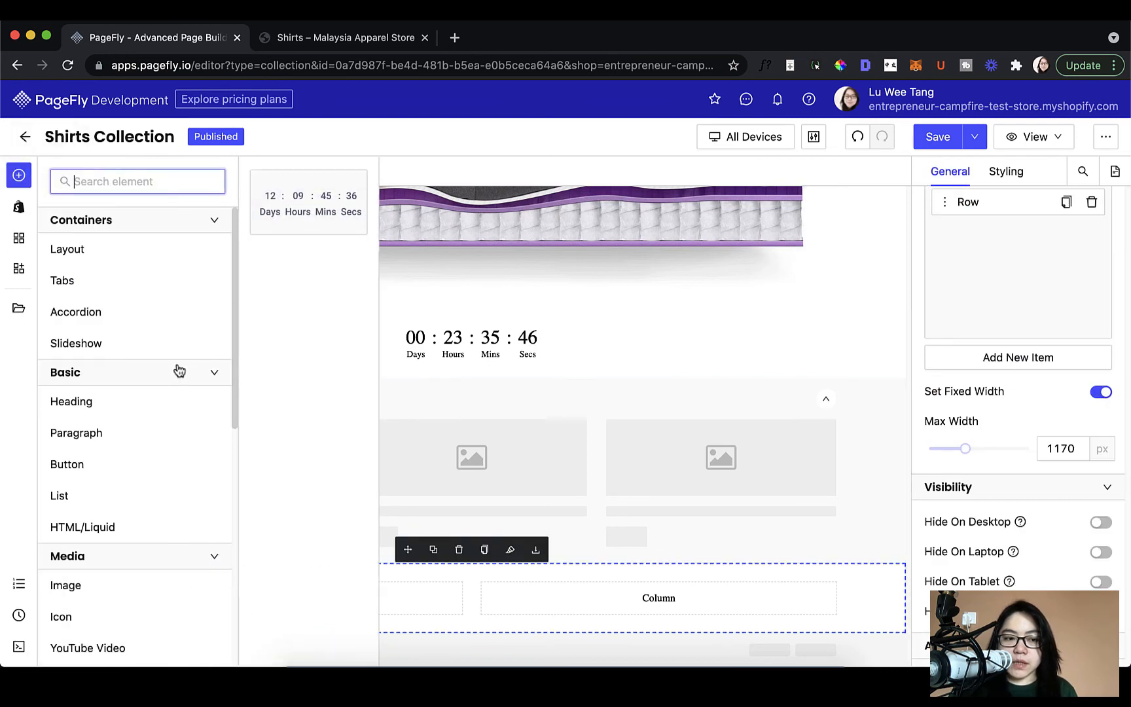
pyautogui.scroll(-7, 176, 368)
pyautogui.scroll(4, 179, 370)
pyautogui.scroll(-5, 179, 370)
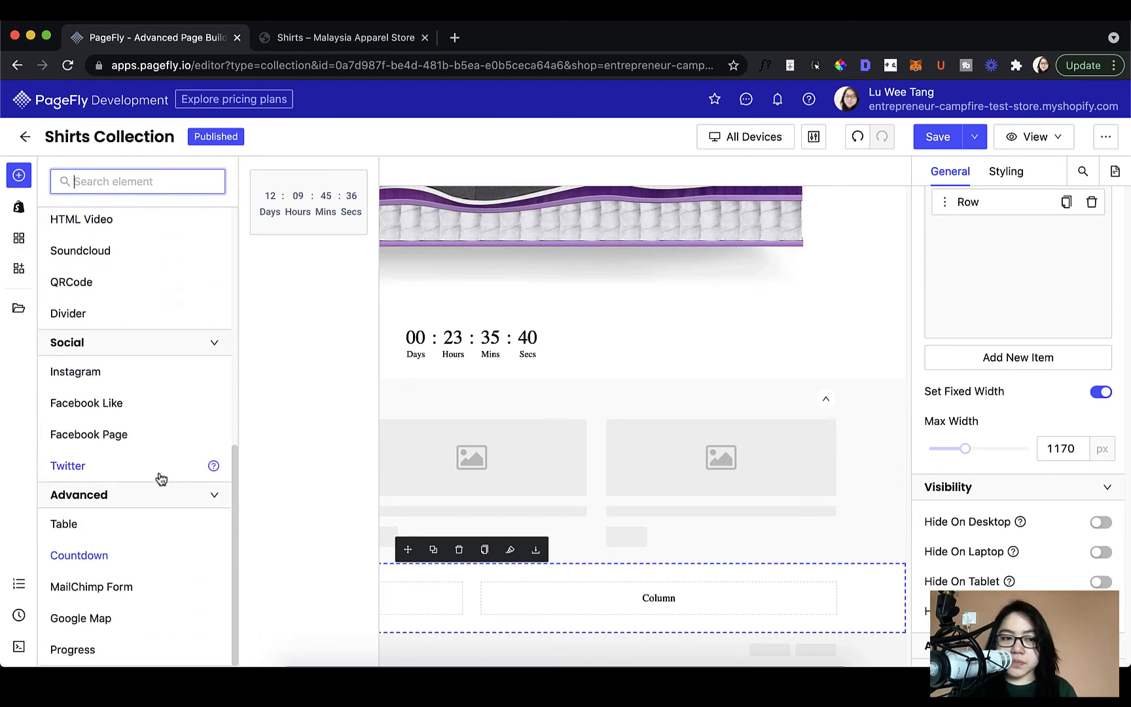
pyautogui.scroll(3, 165, 477)
pyautogui.scroll(6, 165, 477)
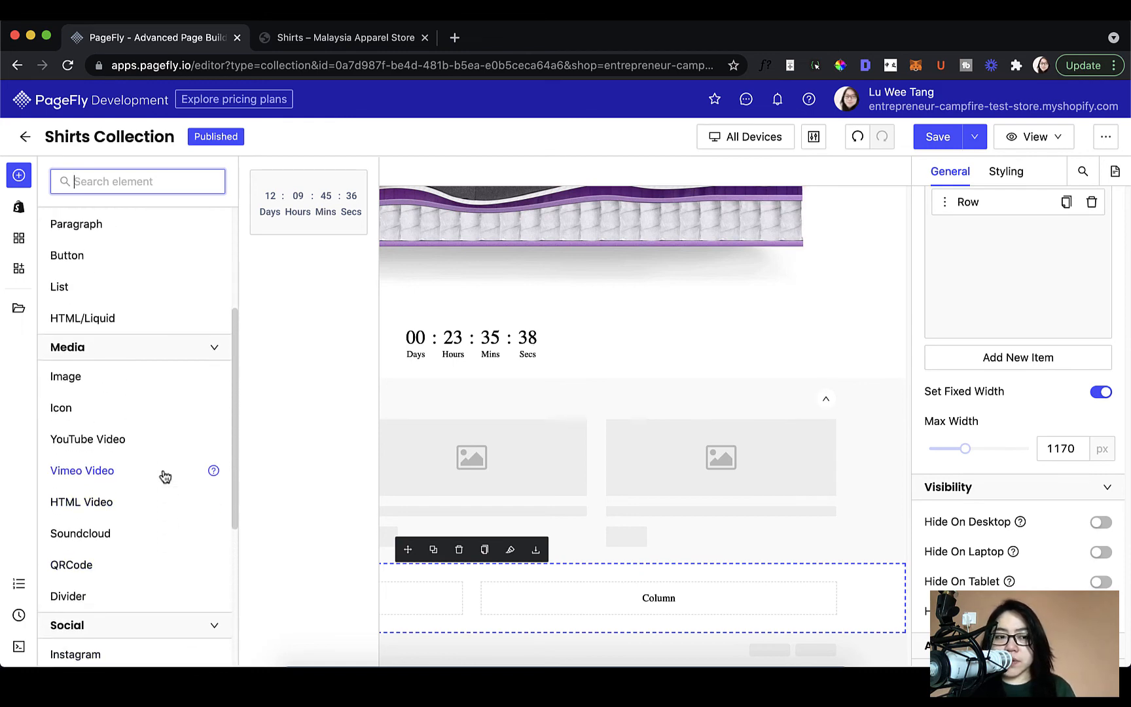
pyautogui.scroll(-5, 165, 475)
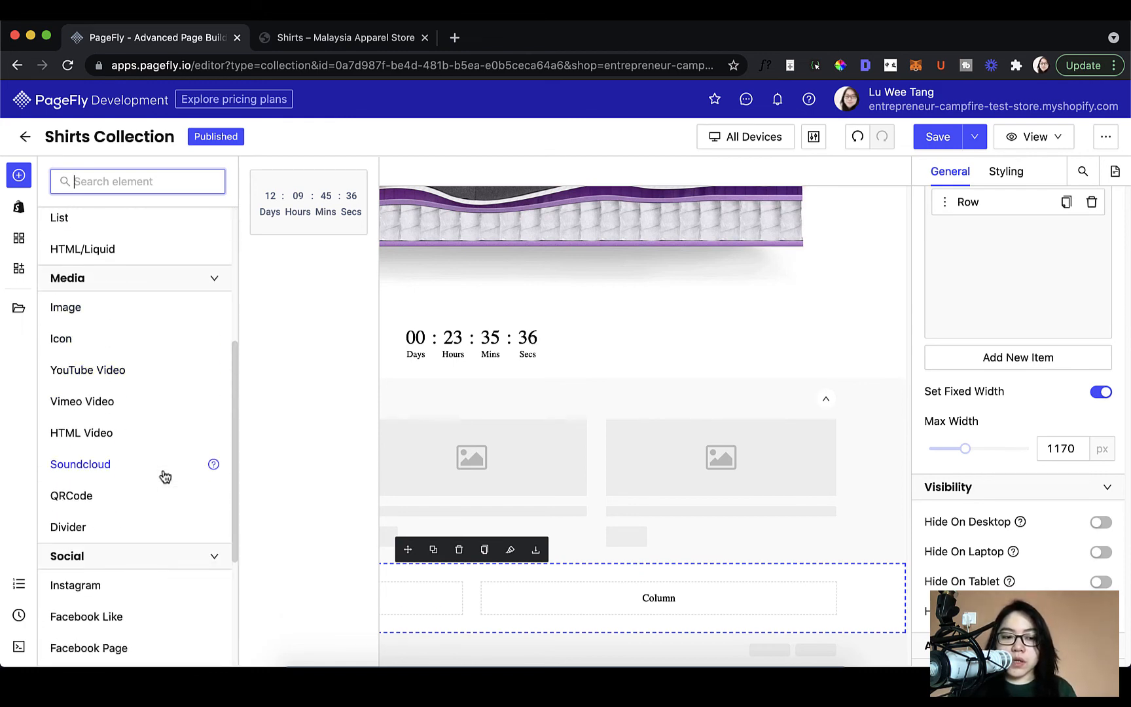
pyautogui.click(20, 208)
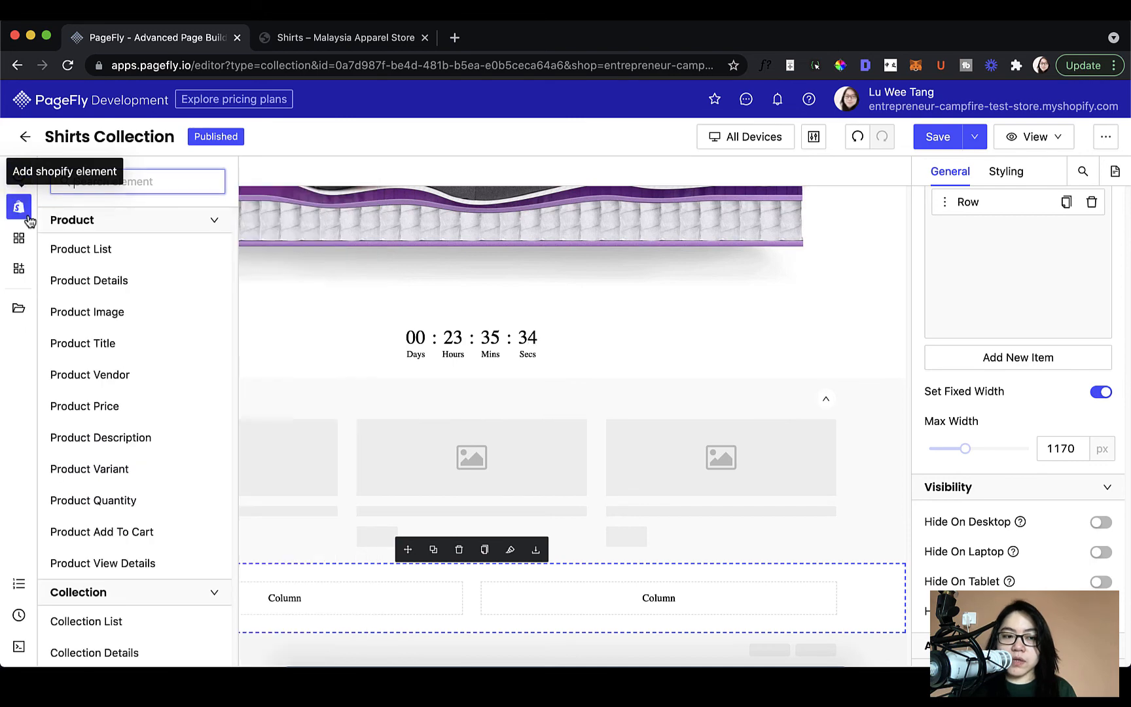
pyautogui.scroll(-3, 115, 351)
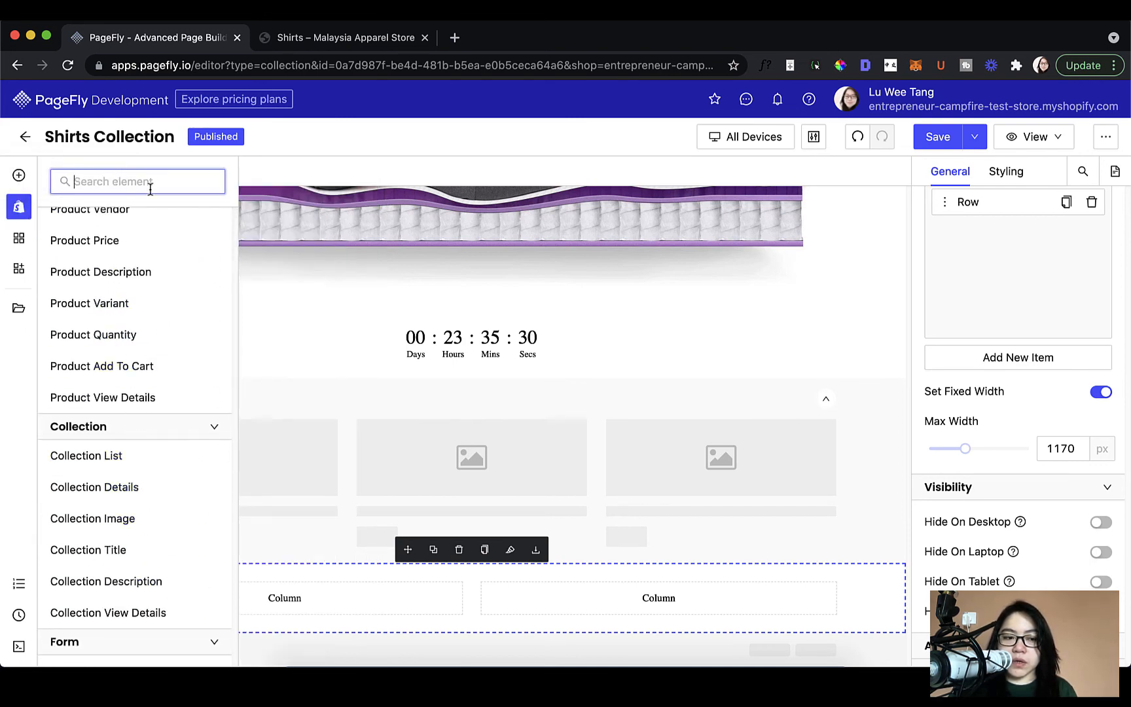
pyautogui.scroll(2, 118, 321)
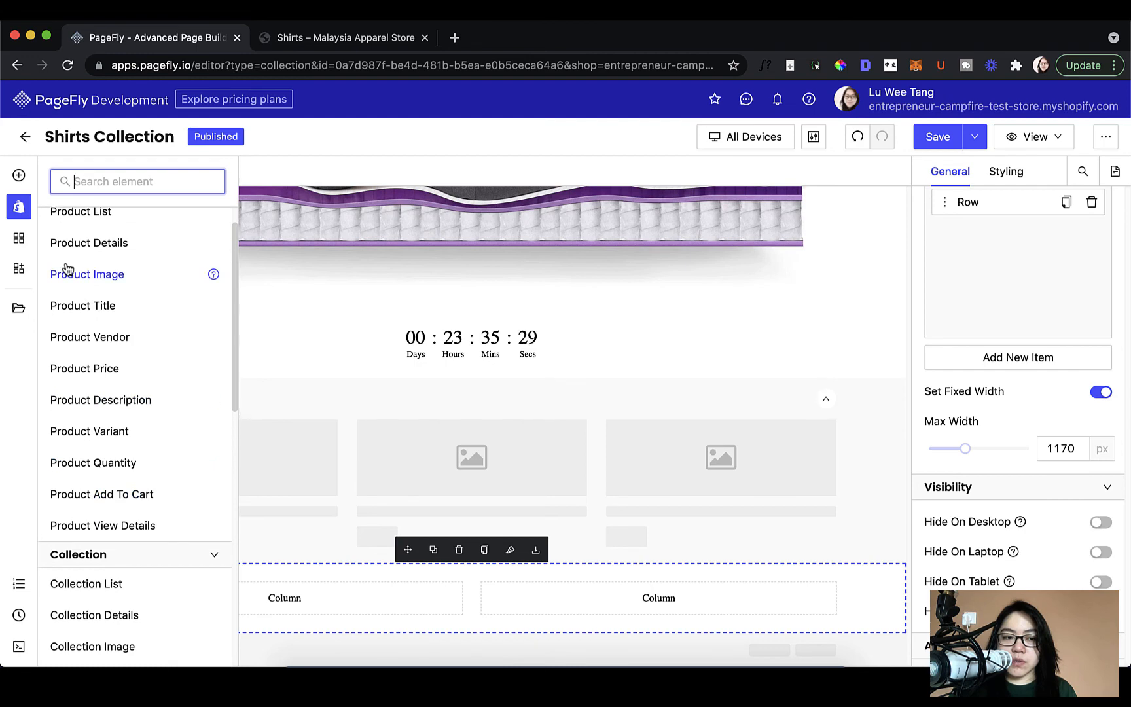
# Add a plain Heading element without an icon to the first column of the section below the default collection details.
pyautogui.click(19, 176)
pyautogui.scroll(5, 190, 334)
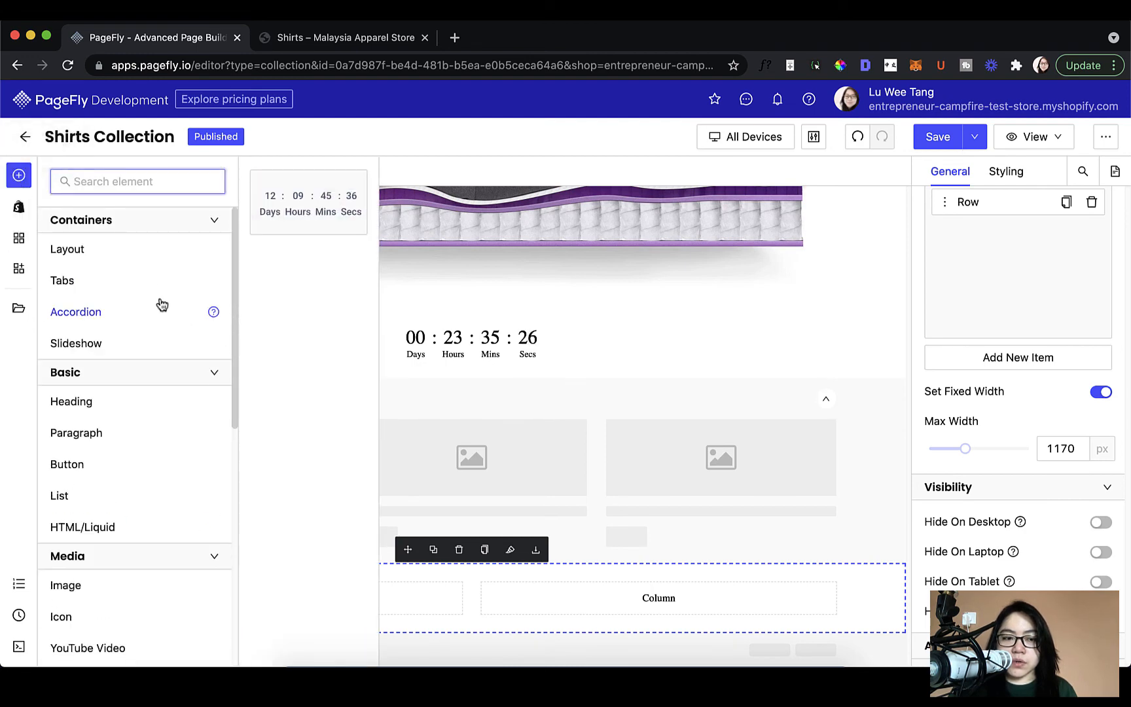
pyautogui.scroll(-1, 143, 510)
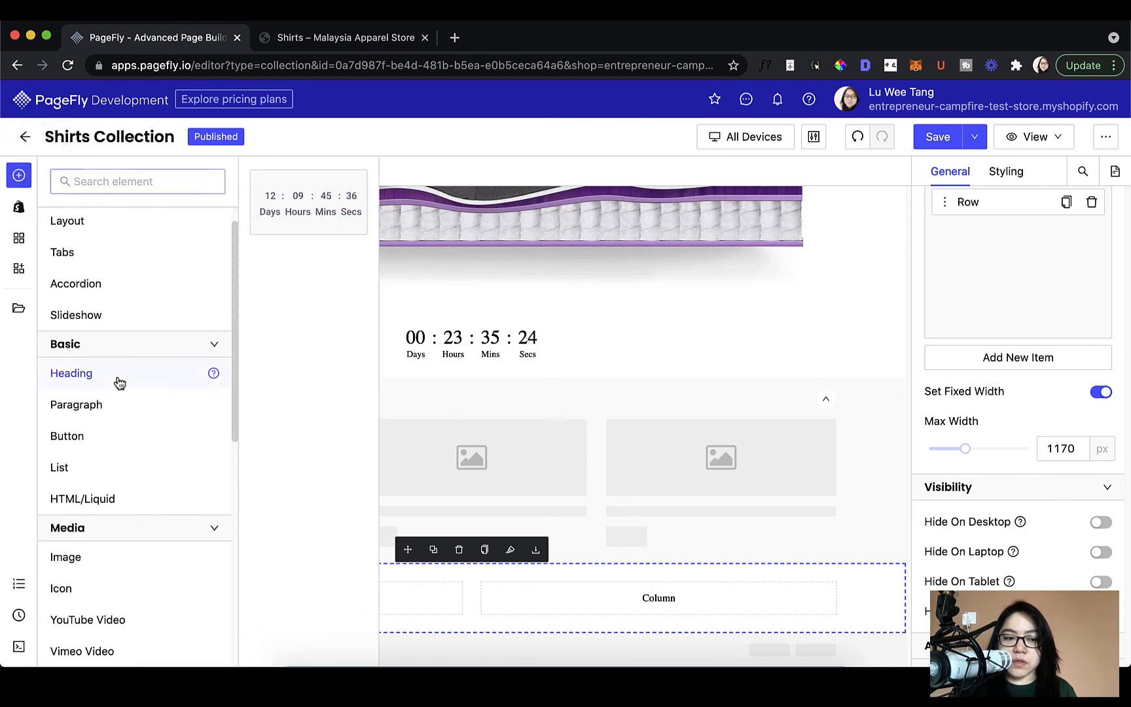
pyautogui.moveTo(116, 377)
pyautogui.moveTo(316, 223); pyautogui.dragTo(297, 593)
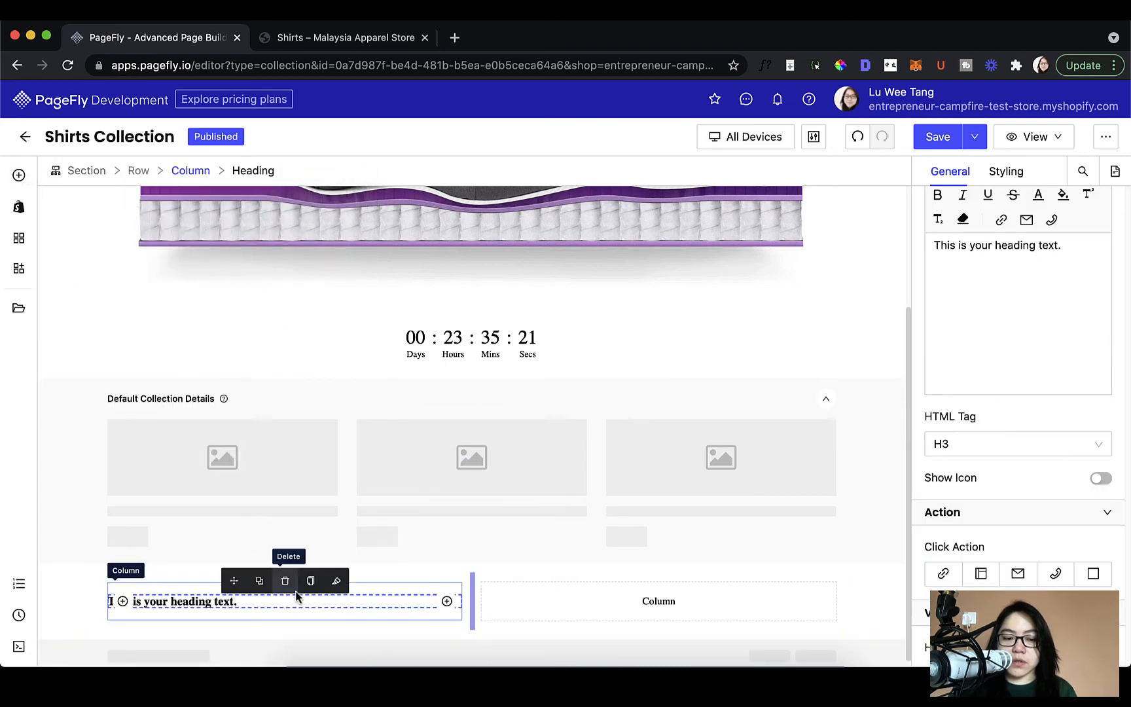
# Duplicate the heading in the first column and move the copy into the empty second column.
pyautogui.click(256, 581)
pyautogui.click(210, 628)
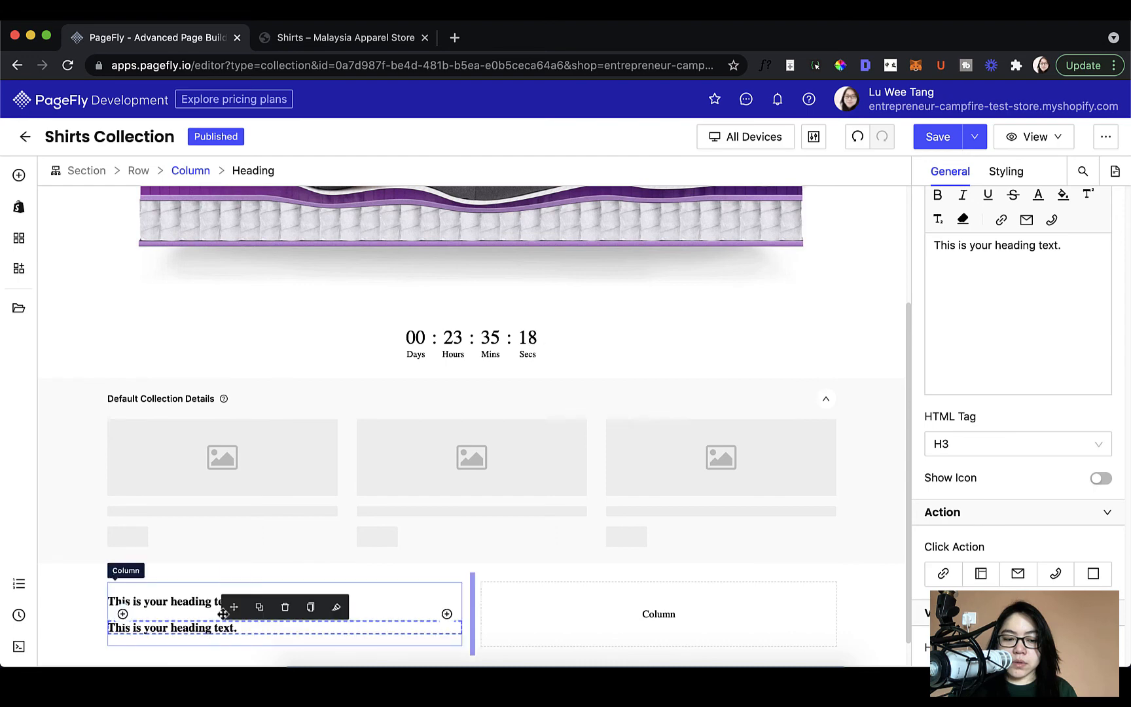
pyautogui.moveTo(233, 607); pyautogui.dragTo(659, 606)
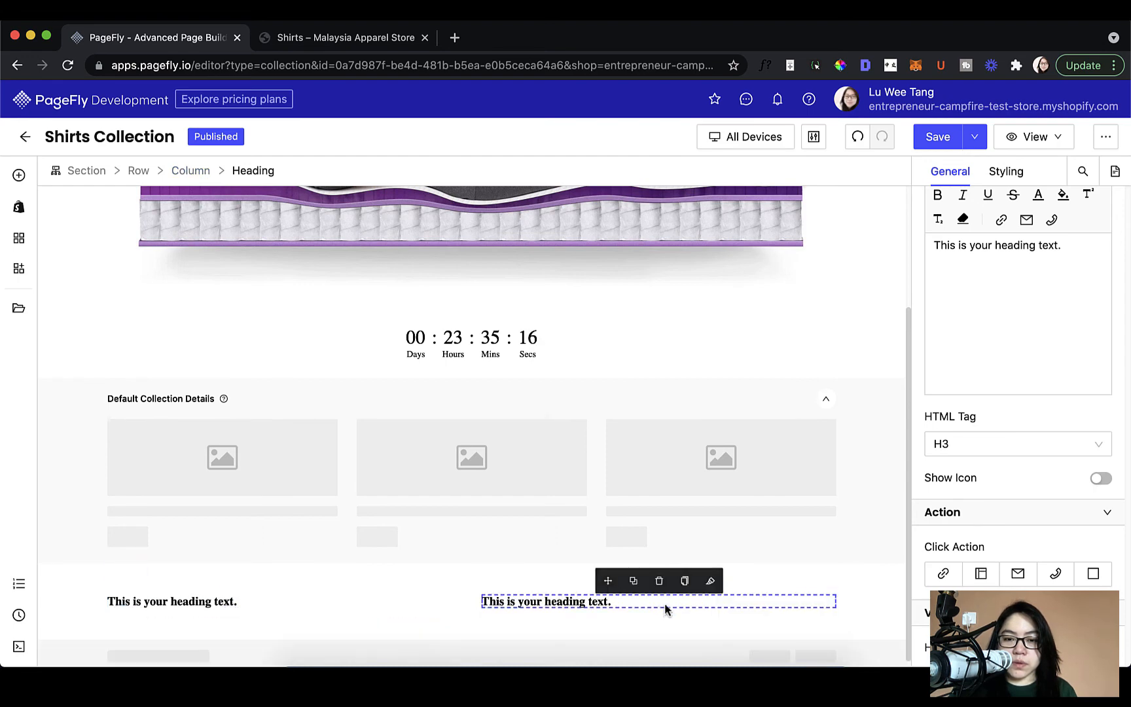
# Add a Tabs element with its headers on top below the heading in the second column, and deselect it.
pyautogui.scroll(5, 665, 606)
pyautogui.scroll(-3, 666, 610)
pyautogui.click(16, 178)
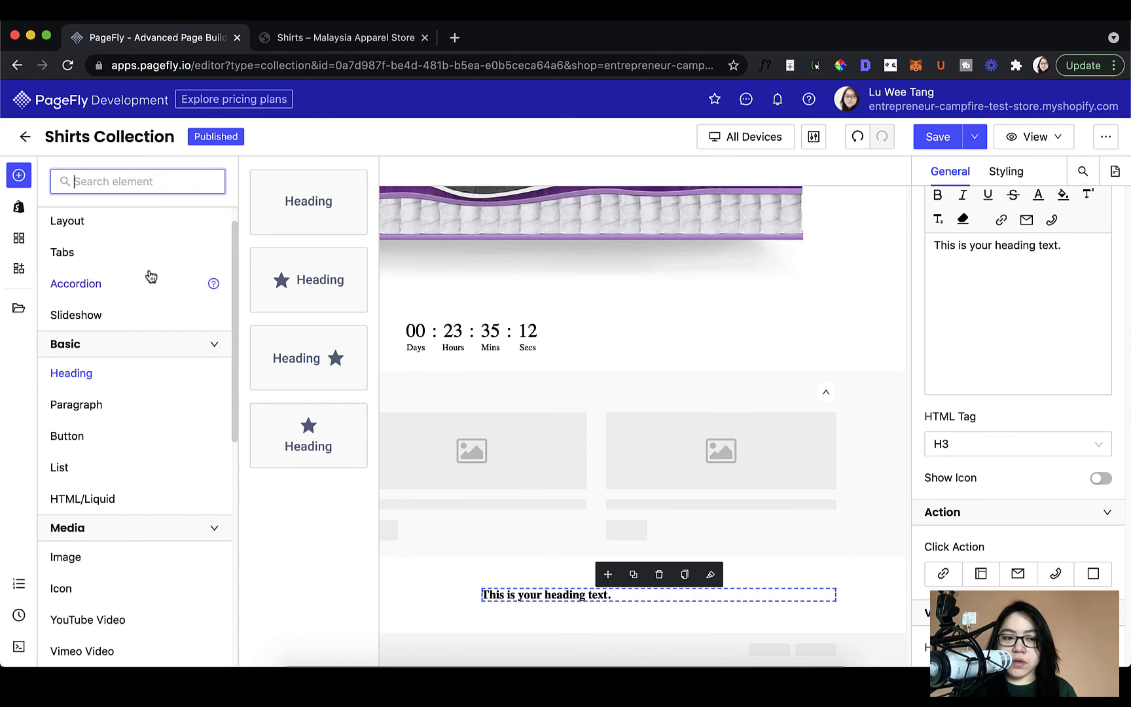
pyautogui.moveTo(206, 253)
pyautogui.moveTo(305, 225); pyautogui.dragTo(504, 584)
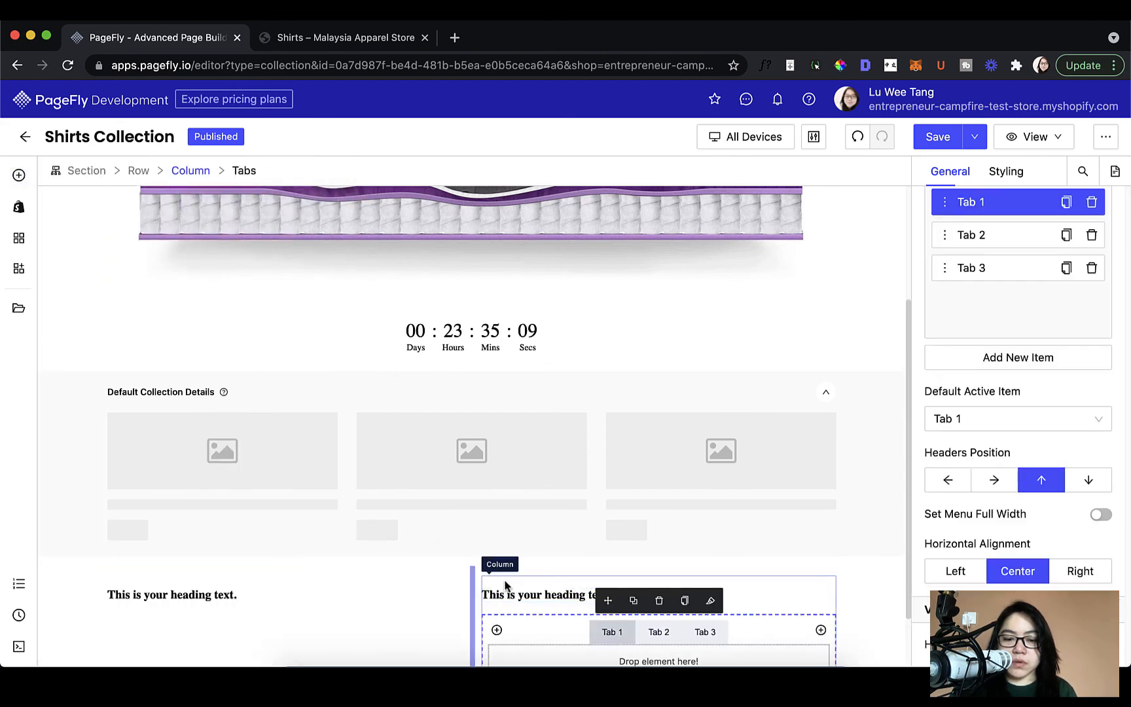
pyautogui.click(436, 541)
# Review the page from the mattress image down to the tabs and select the section holding the two headings.
pyautogui.scroll(-2, 436, 541)
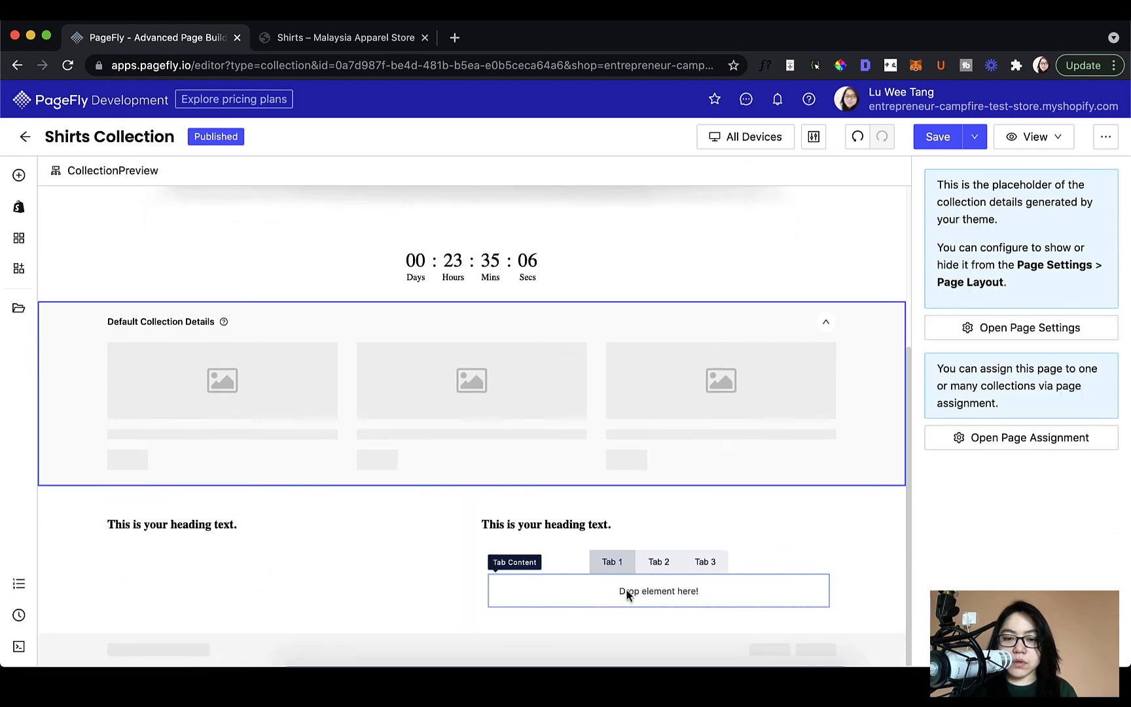
pyautogui.scroll(7, 622, 593)
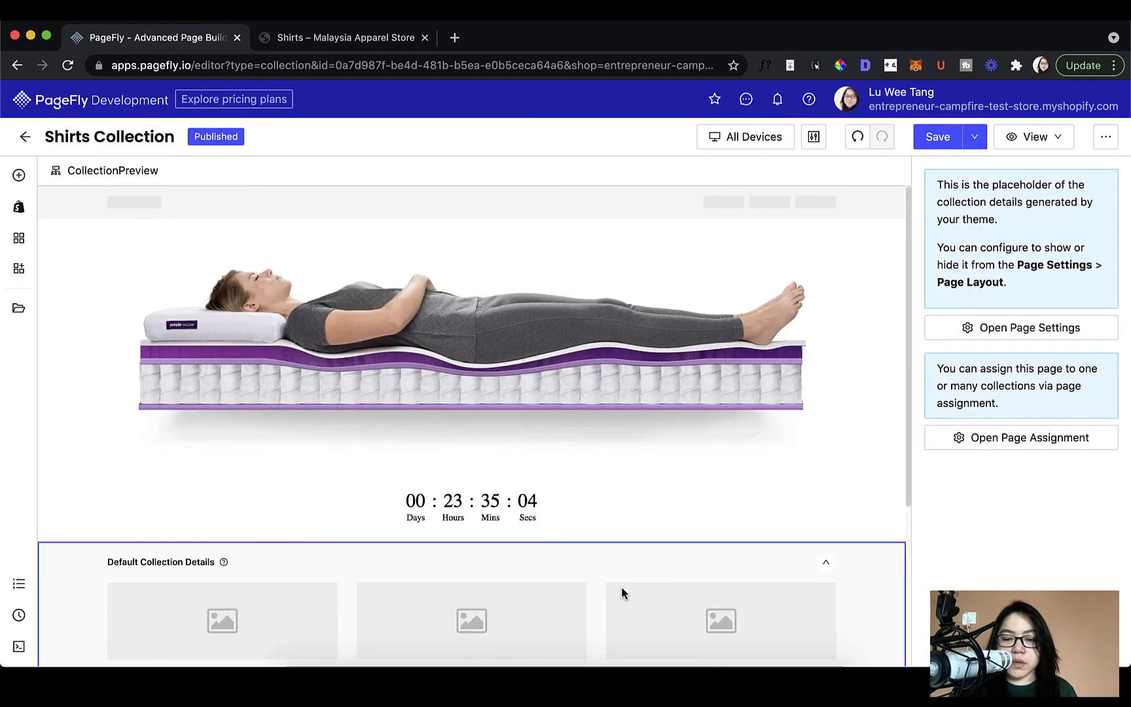
pyautogui.scroll(-7, 622, 593)
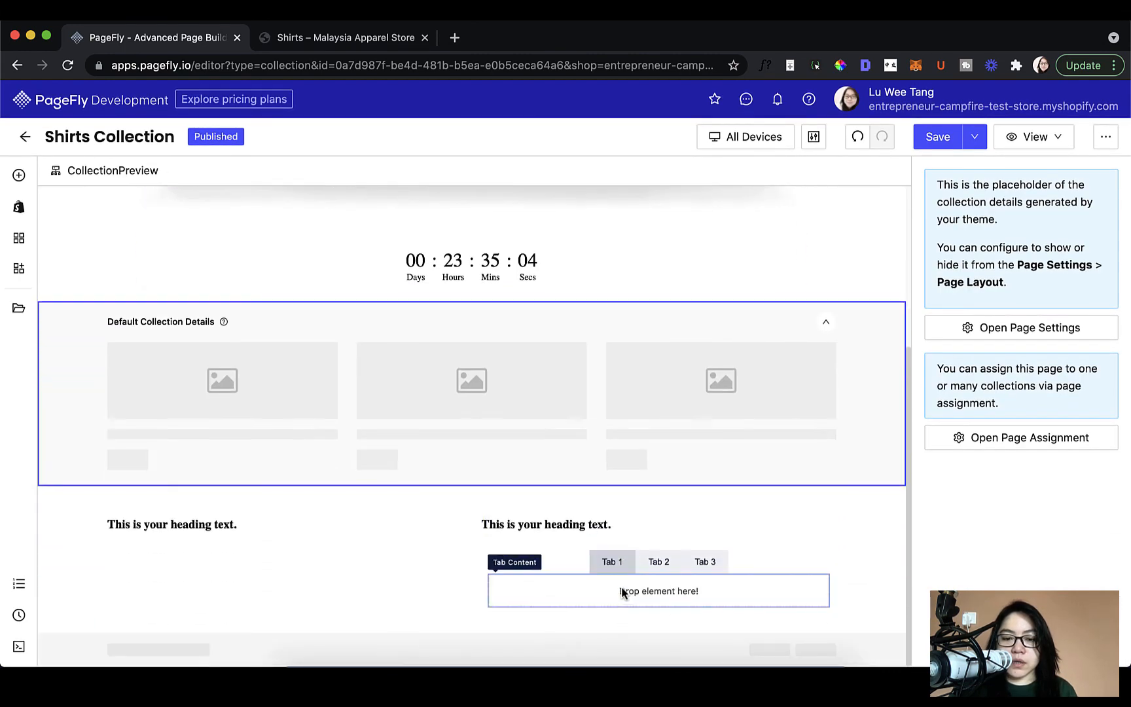
pyautogui.click(72, 528)
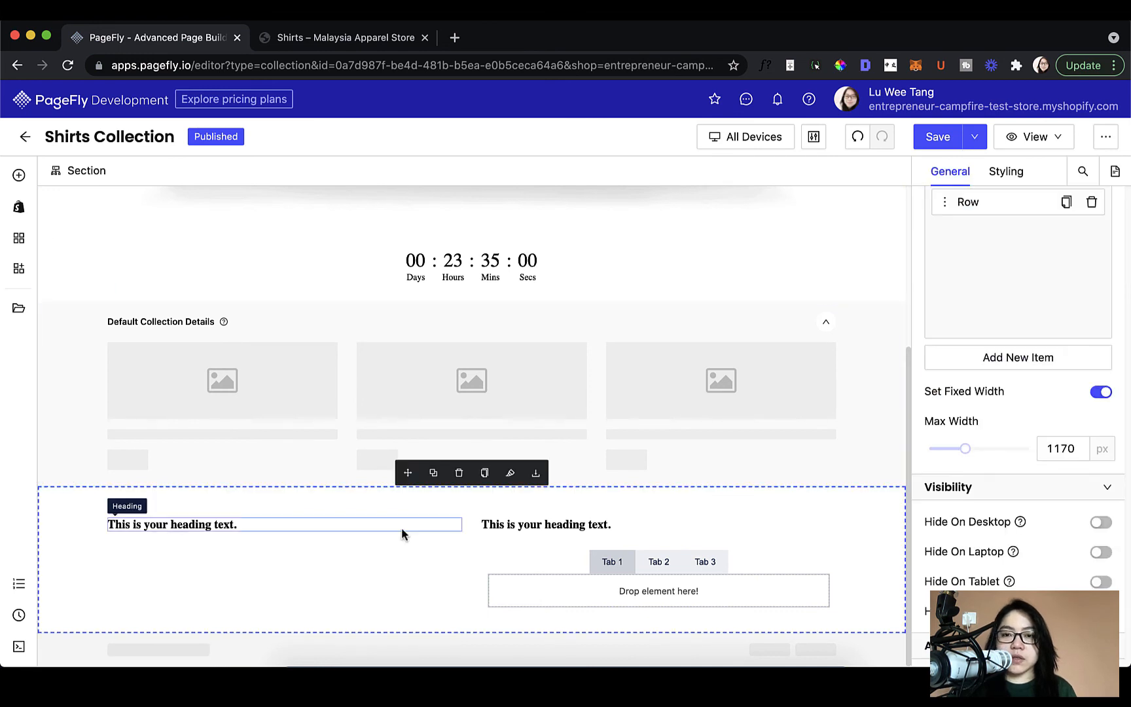